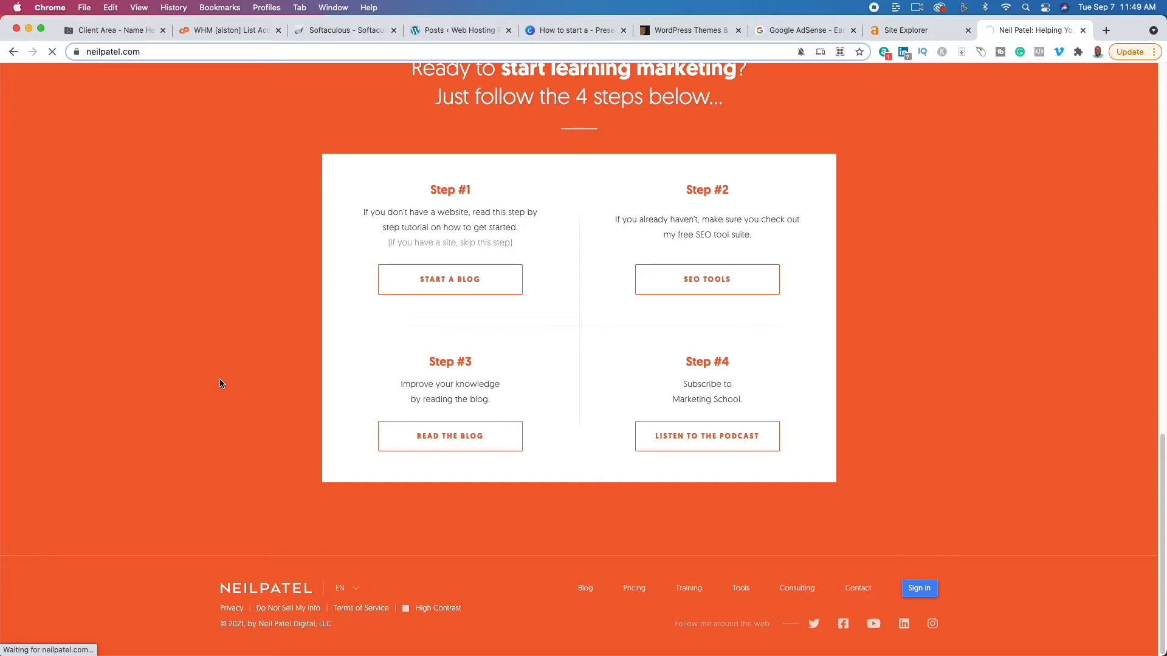
Look over the neilpatel.com homepage, including the author introduction and the four learning steps.
scroll(221, 383, "up", 10)
scroll(221, 382, "down", 5)
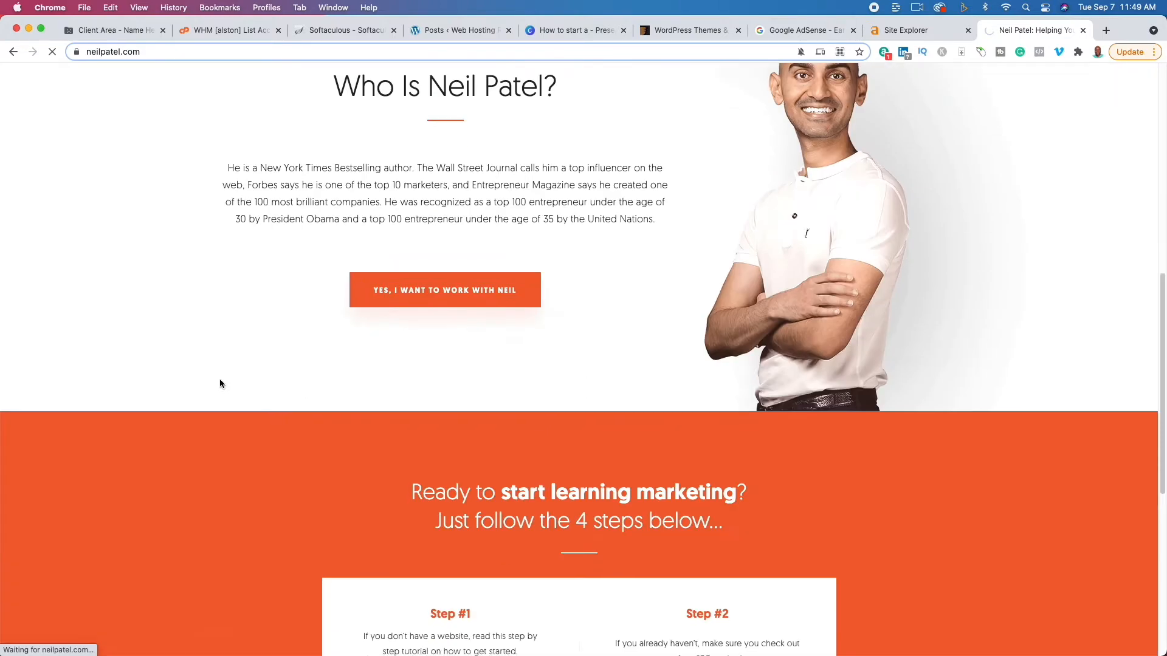
scroll(221, 383, "down", 7)
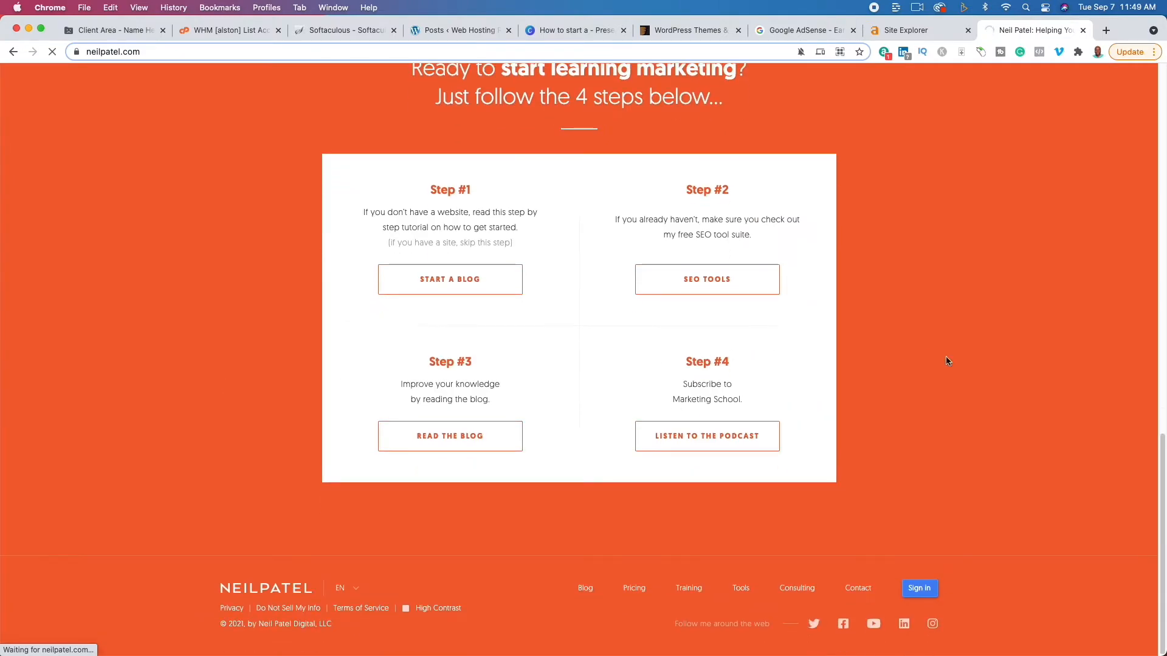
scroll(836, 459, "up", 6)
scroll(836, 459, "up", 10)
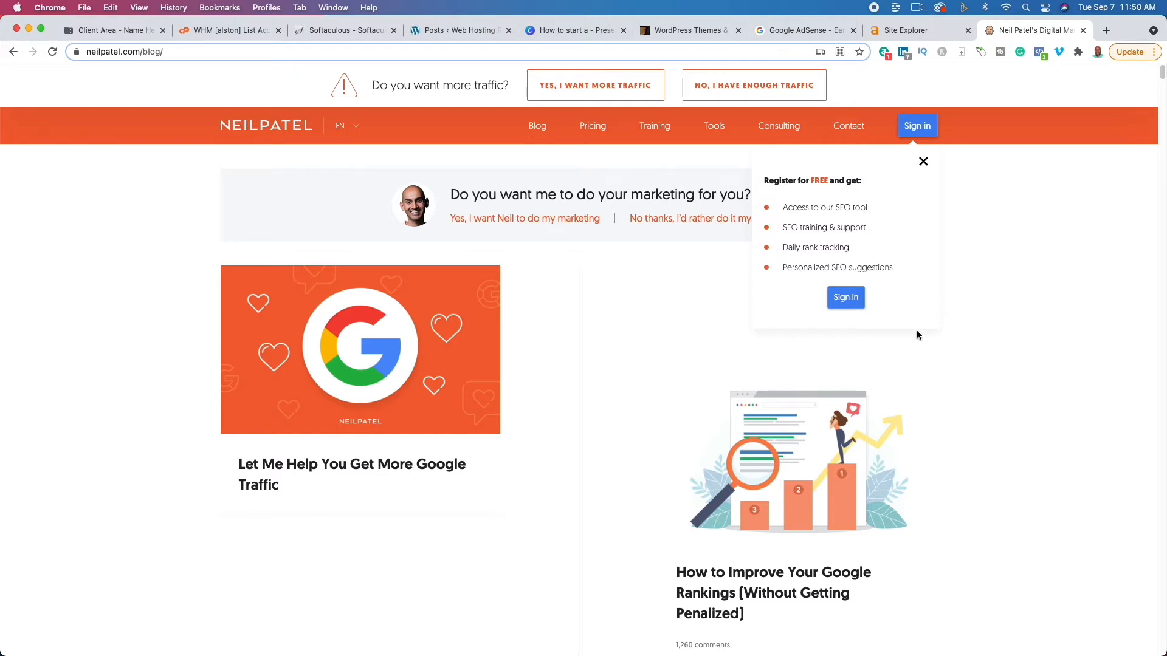
Dismiss the full-page overlay on the neilpatel.com blog and copy the blog's web address.
mouse_move(545, 55)
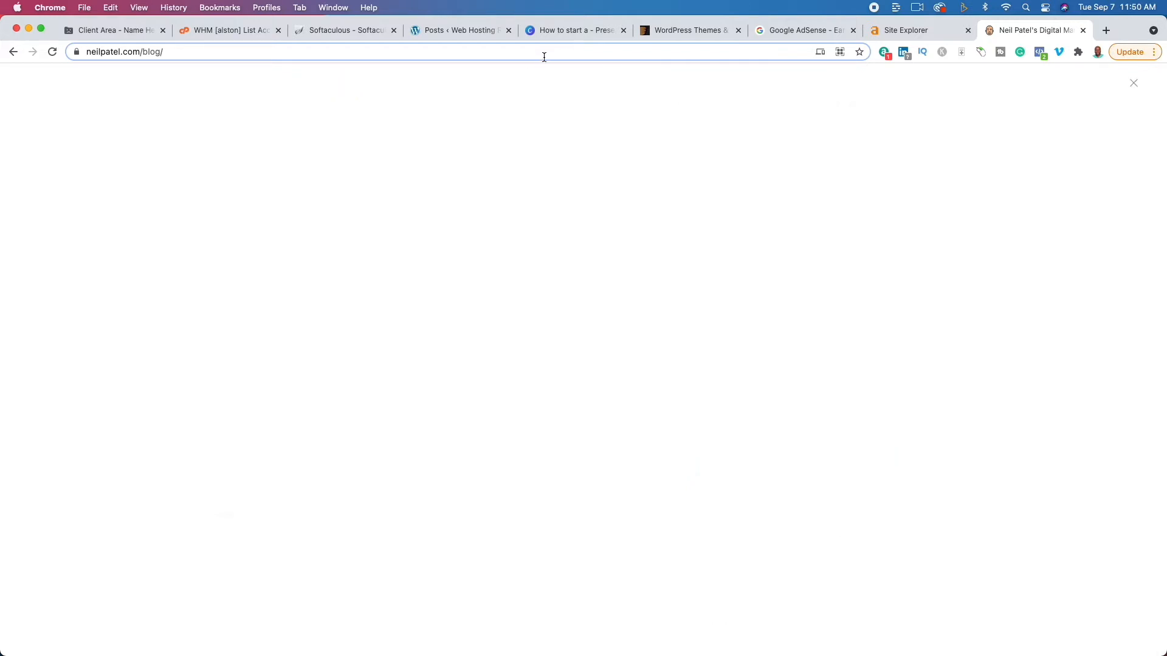
left_click(1131, 87)
left_click(344, 53)
key("super+c")
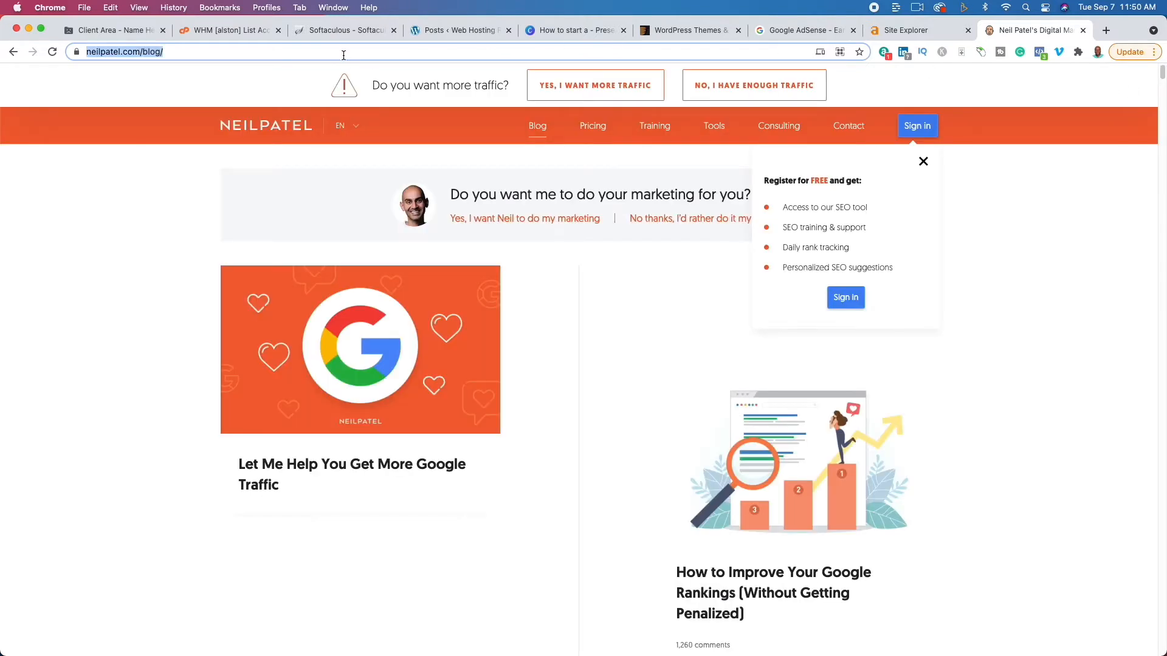
Switch to Ahrefs Site Explorer, paste the copied address, shorten it to the root domain neilpatel.com/ and run the analysis.
left_click(898, 34)
left_click(549, 222)
key("super+v")
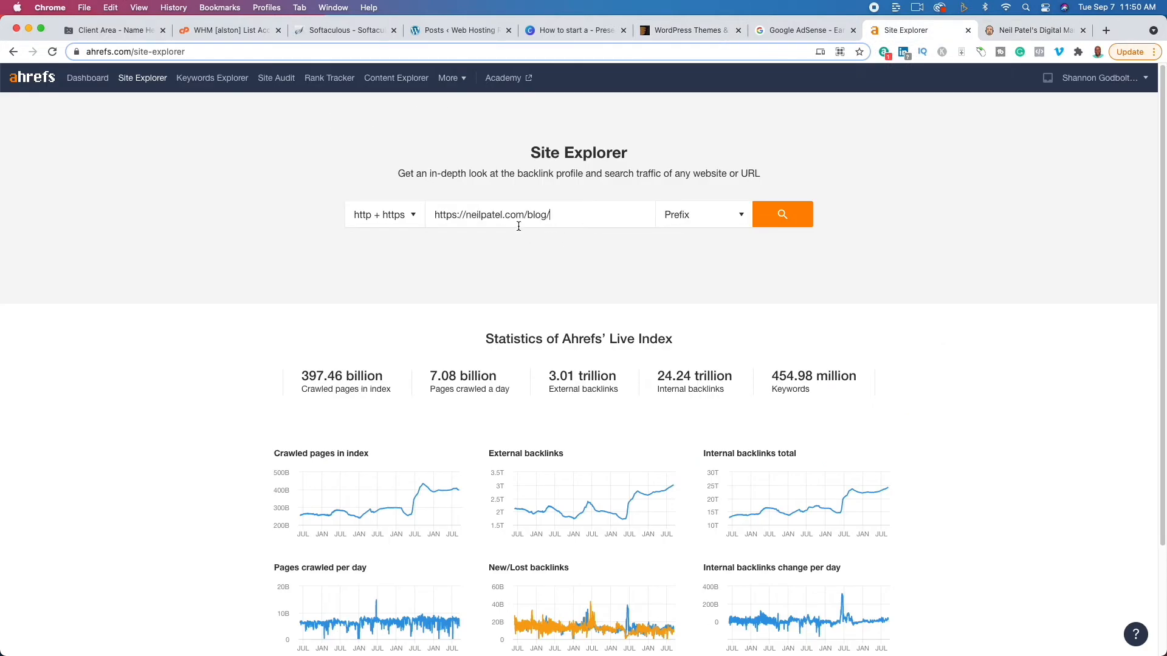
left_click_drag(526, 216, 578, 217)
key("BackSpace")
key("Return")
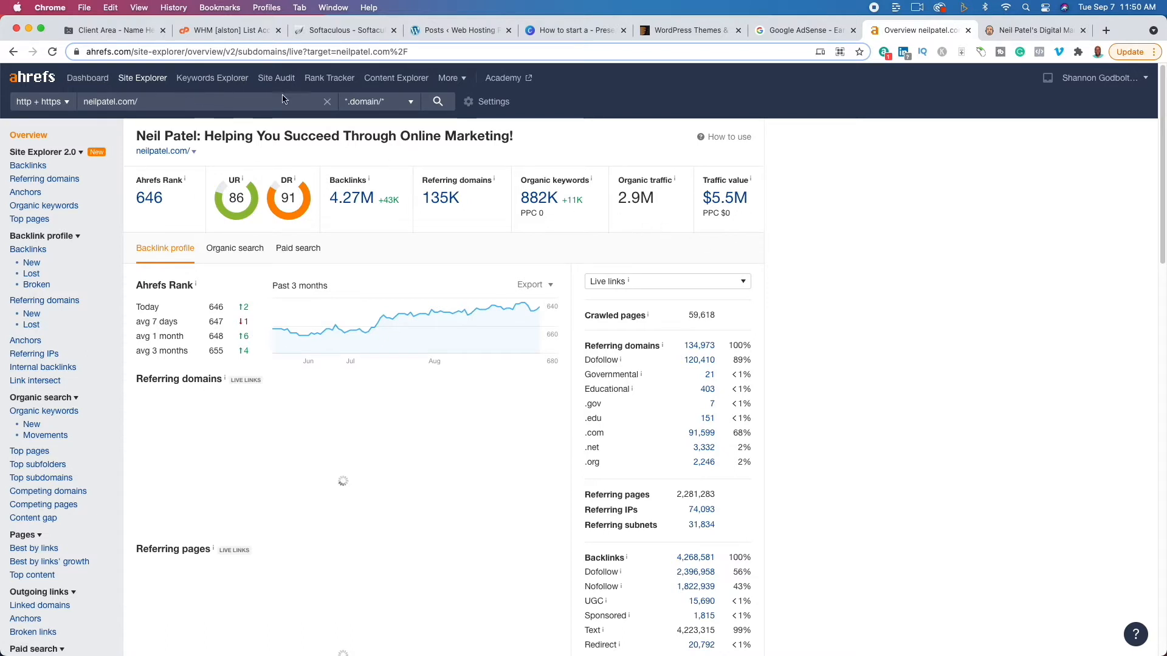
Open the organic keywords report for neilpatel.com from the site overview.
left_click(541, 205)
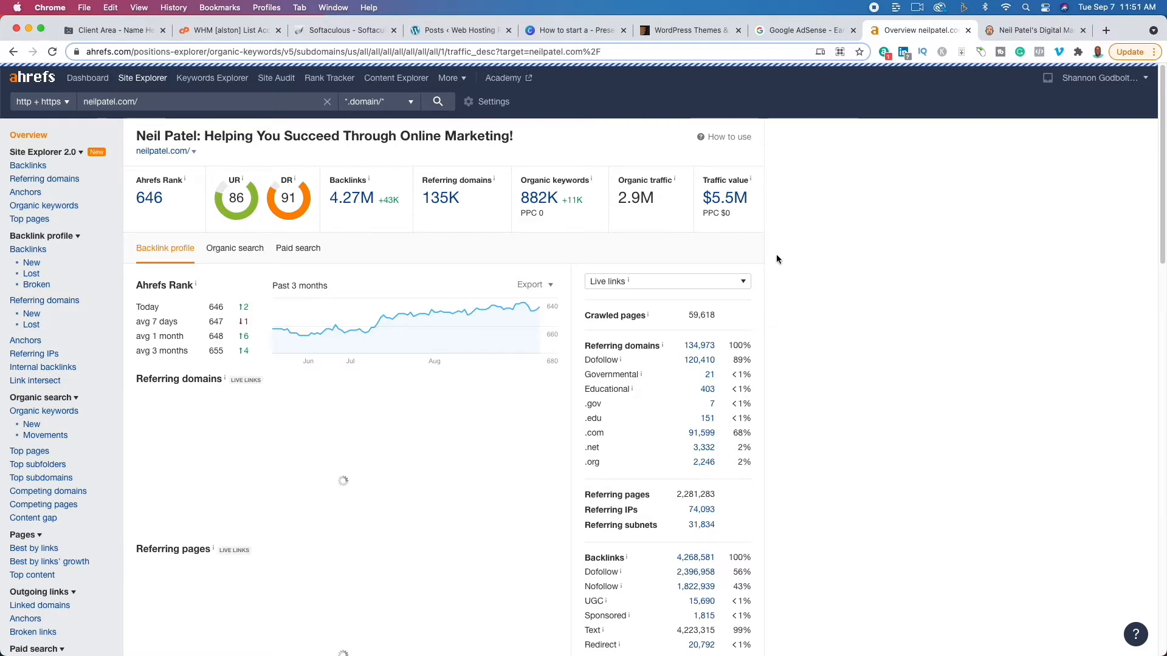
scroll(399, 424, "down", 5)
scroll(400, 425, "up", 5)
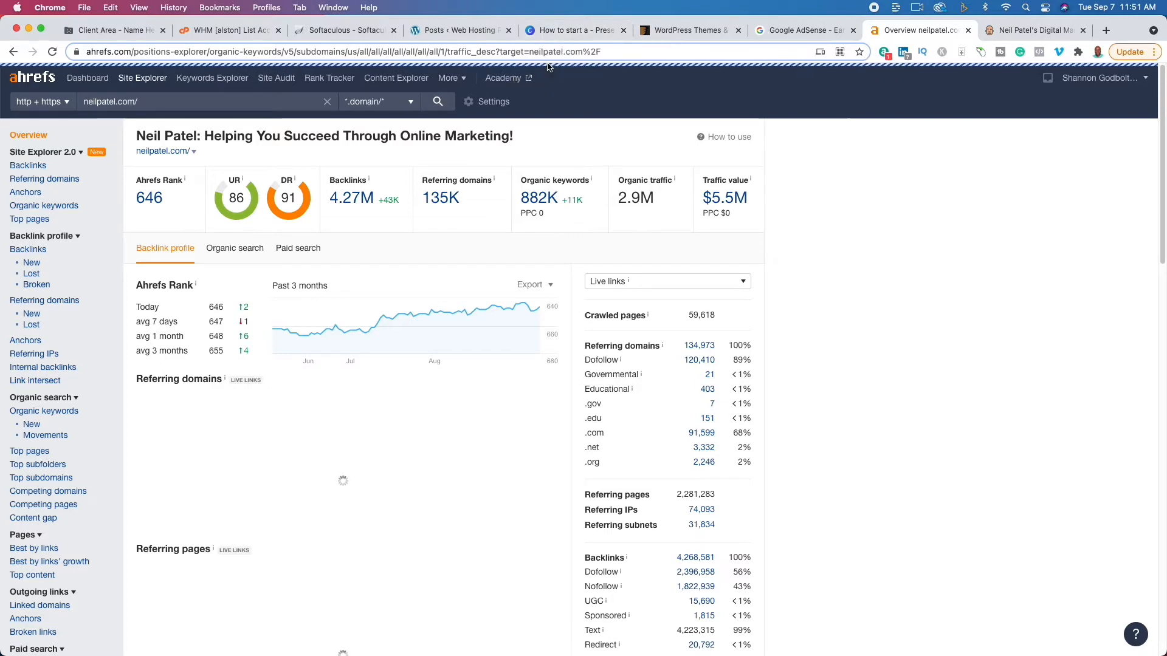
Check the Steps slide in the Canva presentation, then return to the neilpatel.com blog and highlight the domain in its address.
left_click(544, 30)
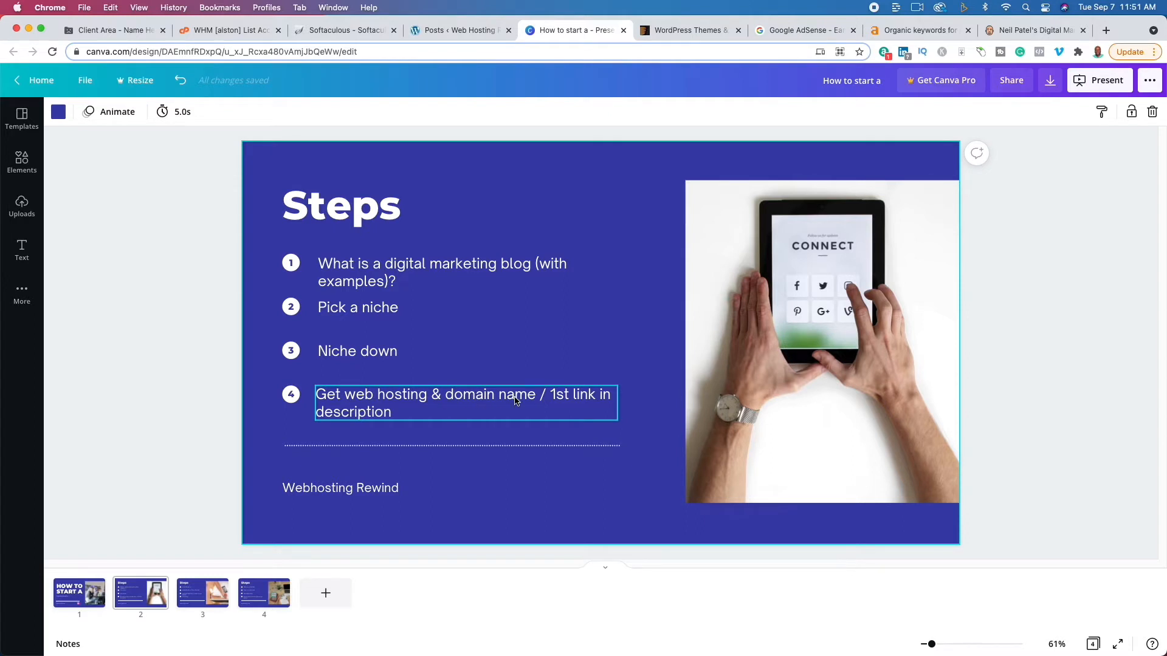
left_click(1011, 32)
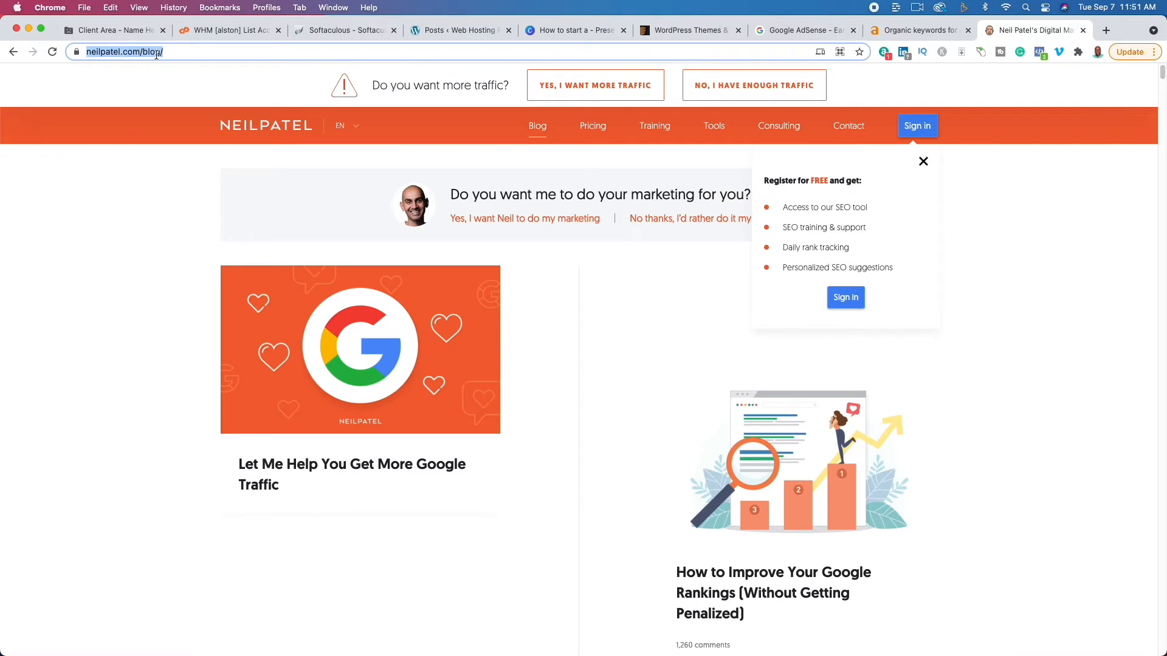
left_click(115, 53)
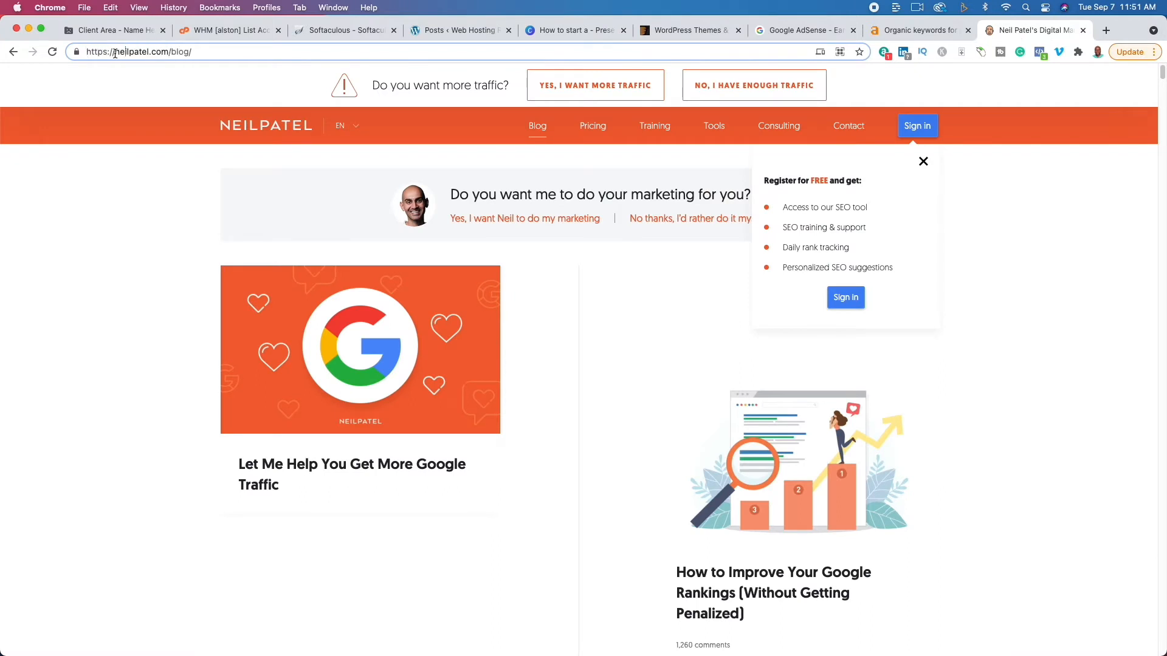
left_click_drag(115, 53, 176, 53)
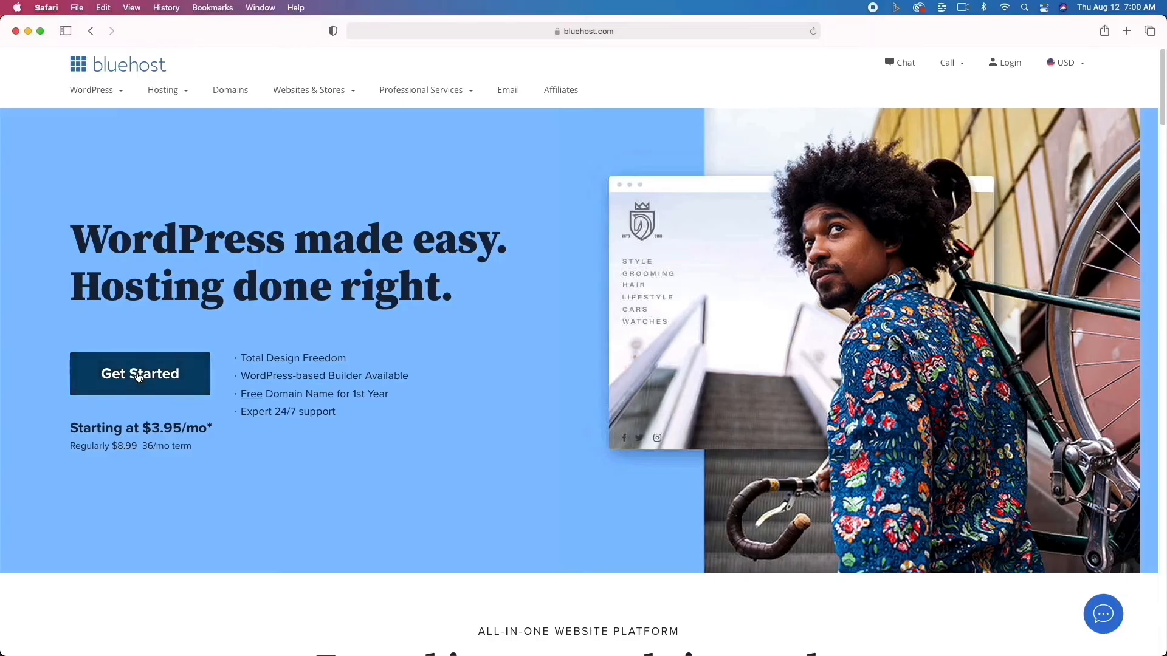
Open Bluehost's shared hosting plans, compare their features and select the Basic plan for 36 months.
left_click(138, 376)
scroll(138, 376, "down", 2)
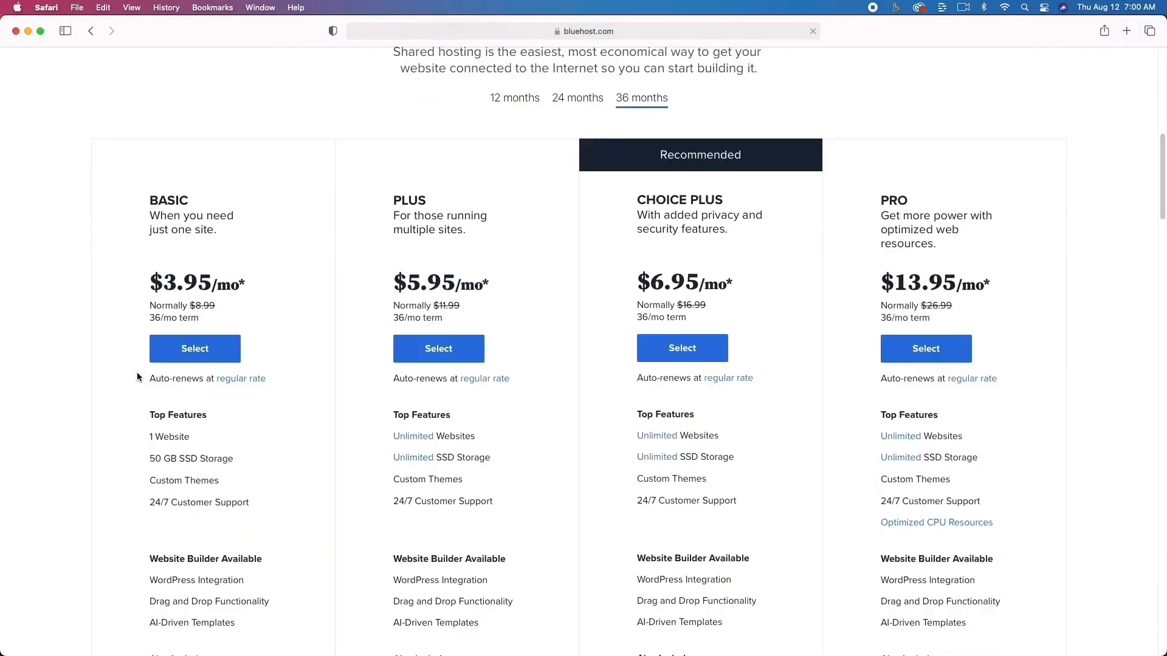
scroll(137, 377, "down", 5)
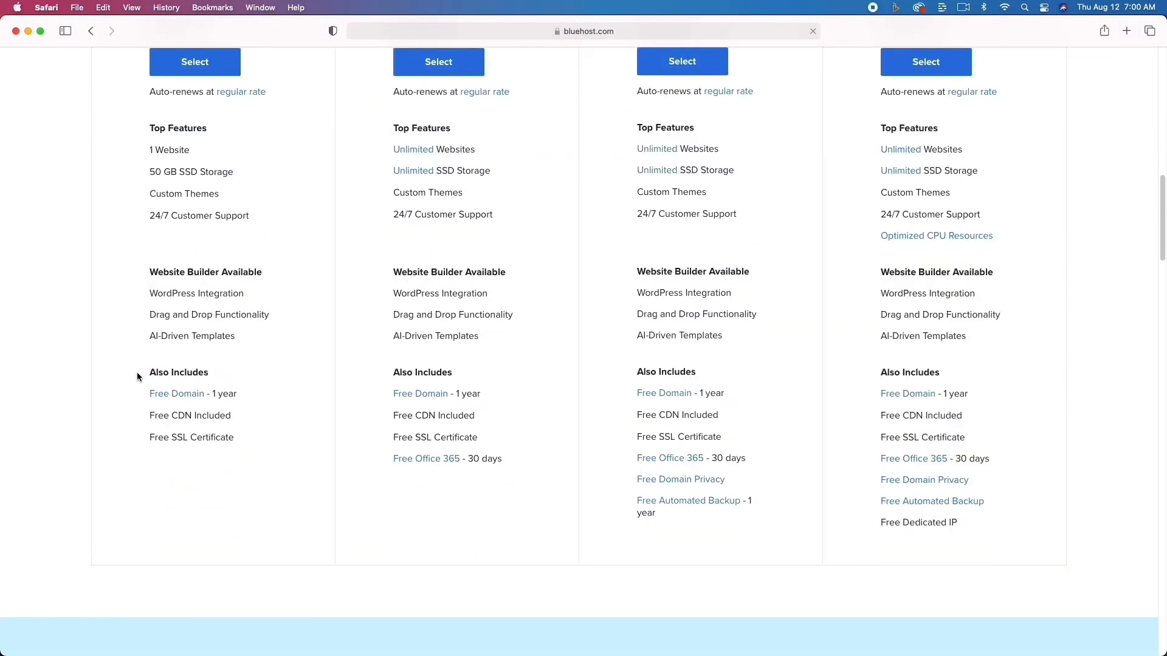
scroll(137, 374, "up", 4)
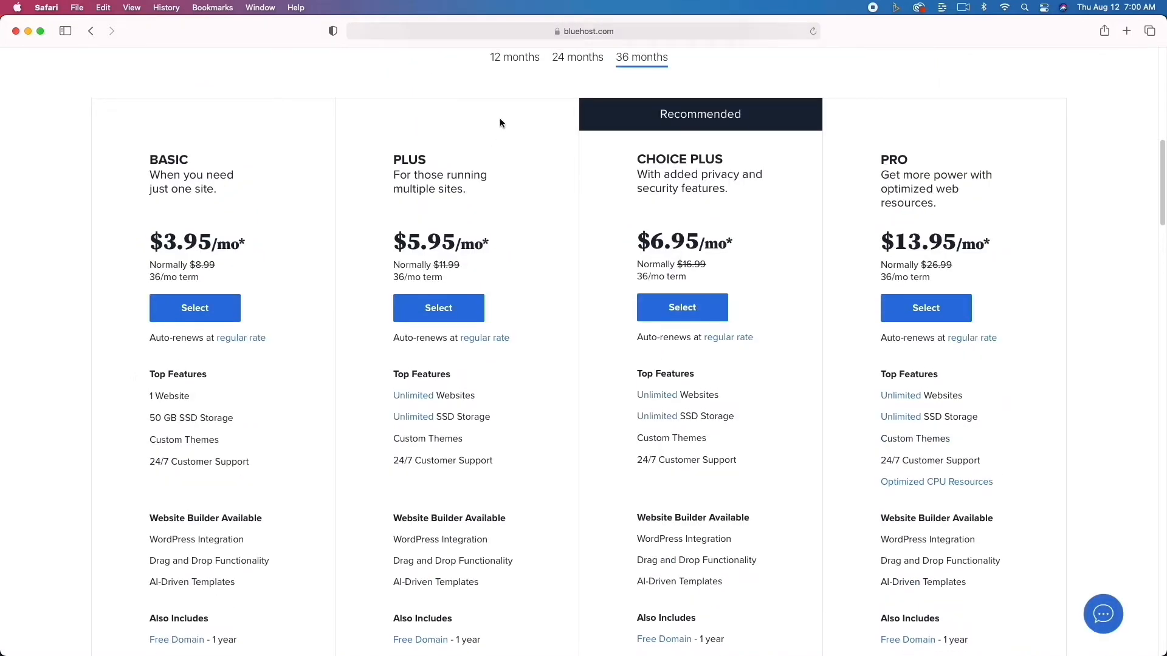
left_click(217, 305)
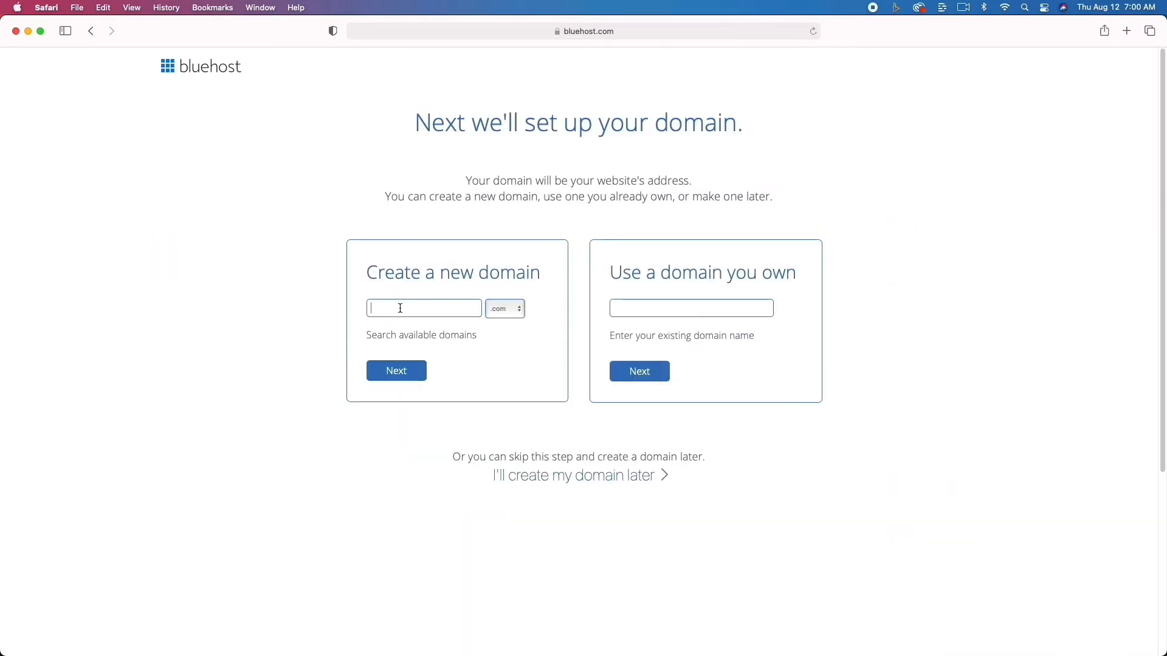
Try to register webhostingreview.com as the new domain.
type("webhostingreview")
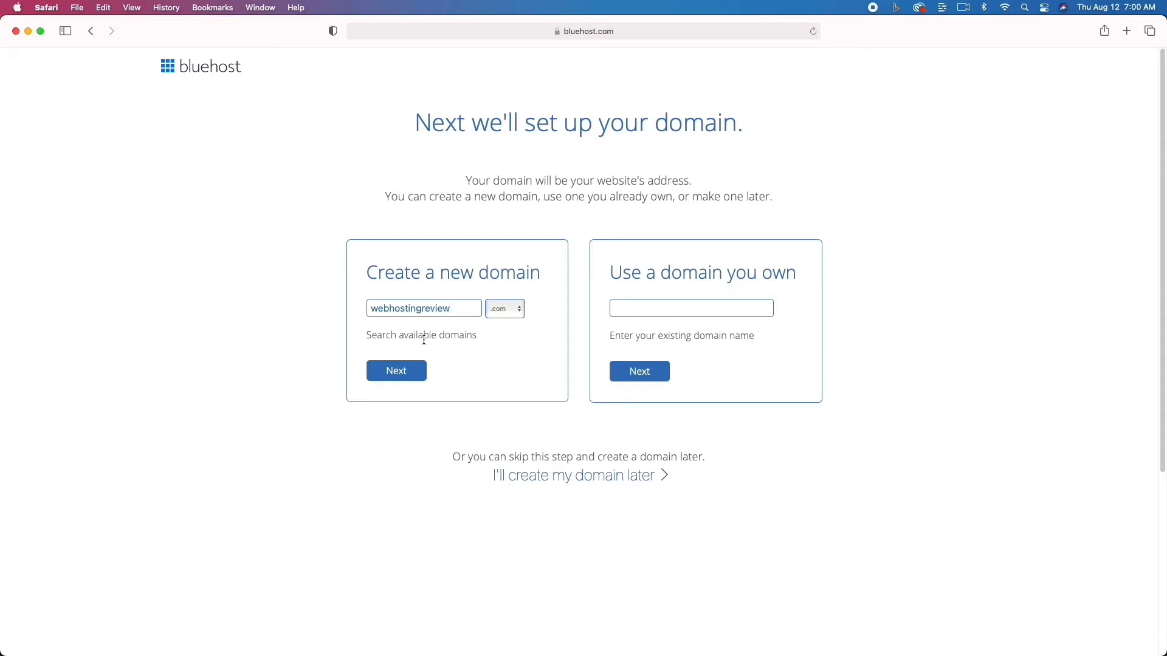
left_click(422, 370)
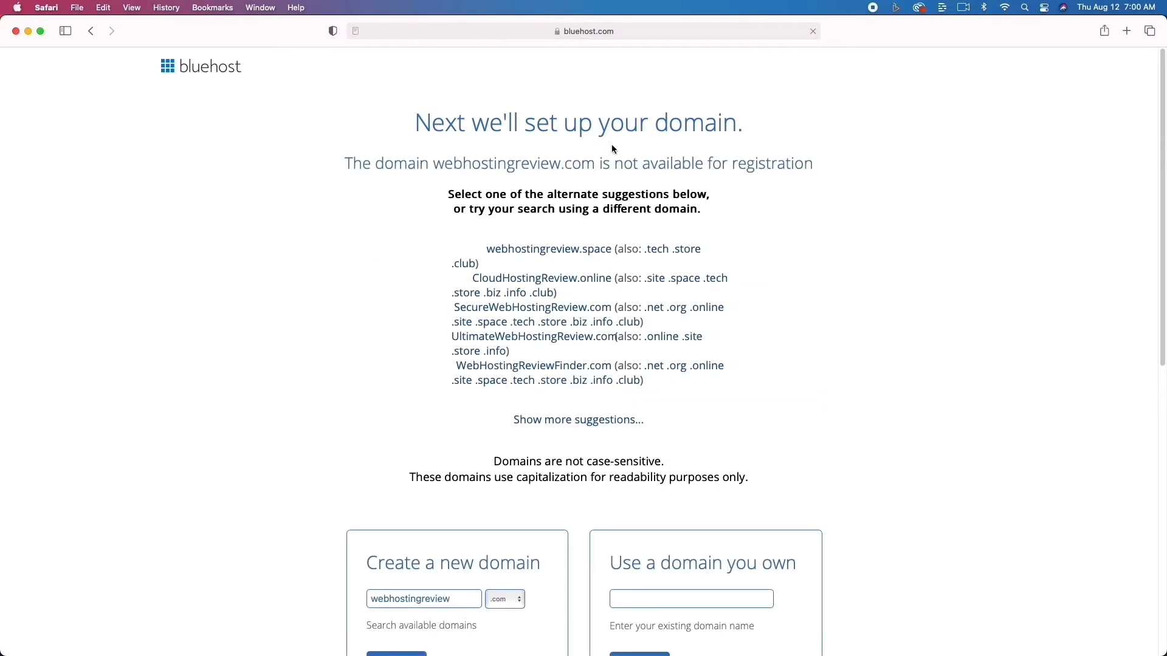
Change the new domain name to webhostingrewinds with the .com extension and submit it.
scroll(580, 343, "down", 4)
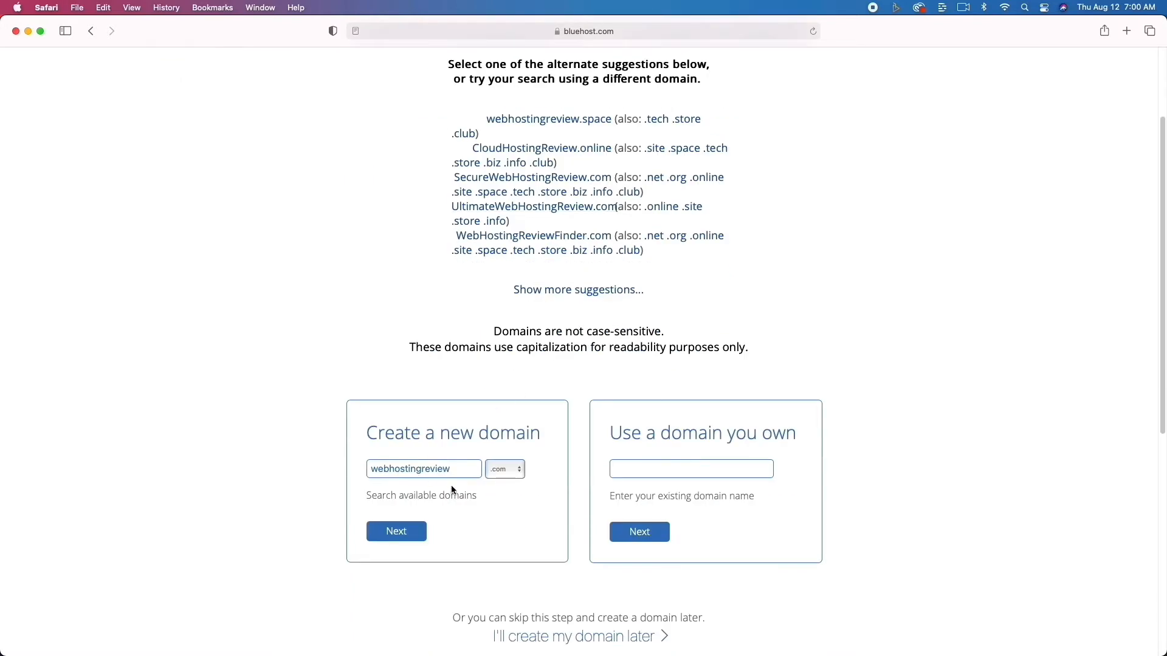
left_click_drag(429, 470, 468, 472)
type("winds")
left_click(411, 529)
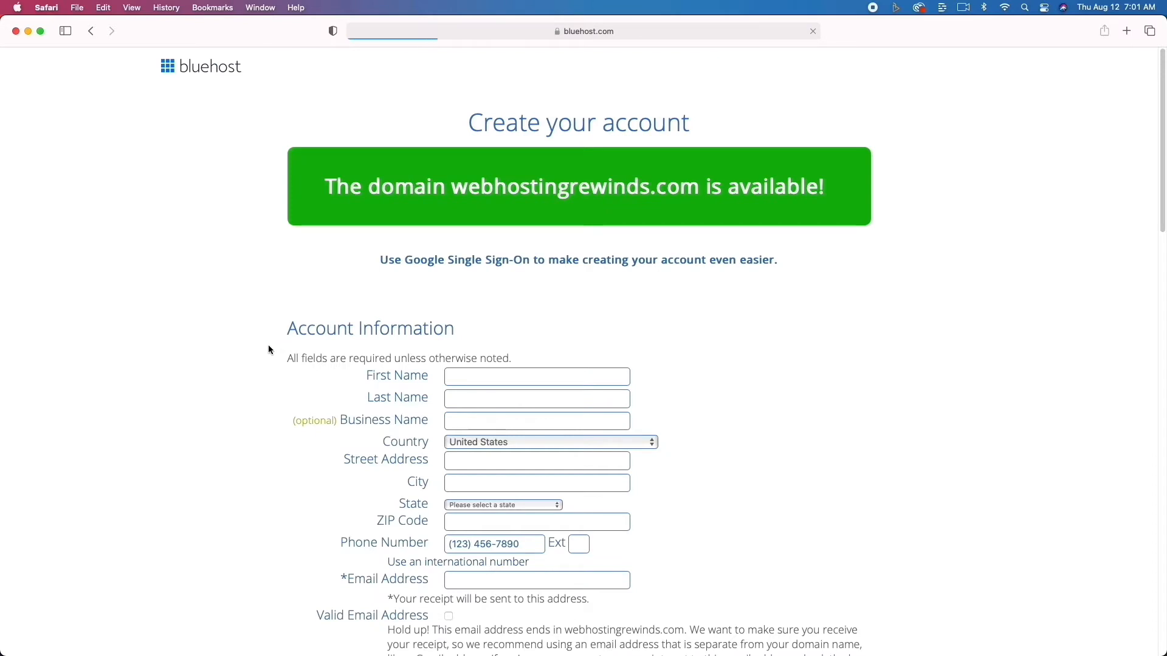
Examine the Bluehost sign-up form's account information, package plan, package extras, payment fields and auto-renewal terms.
scroll(269, 346, "down", 2)
scroll(269, 350, "down", 3)
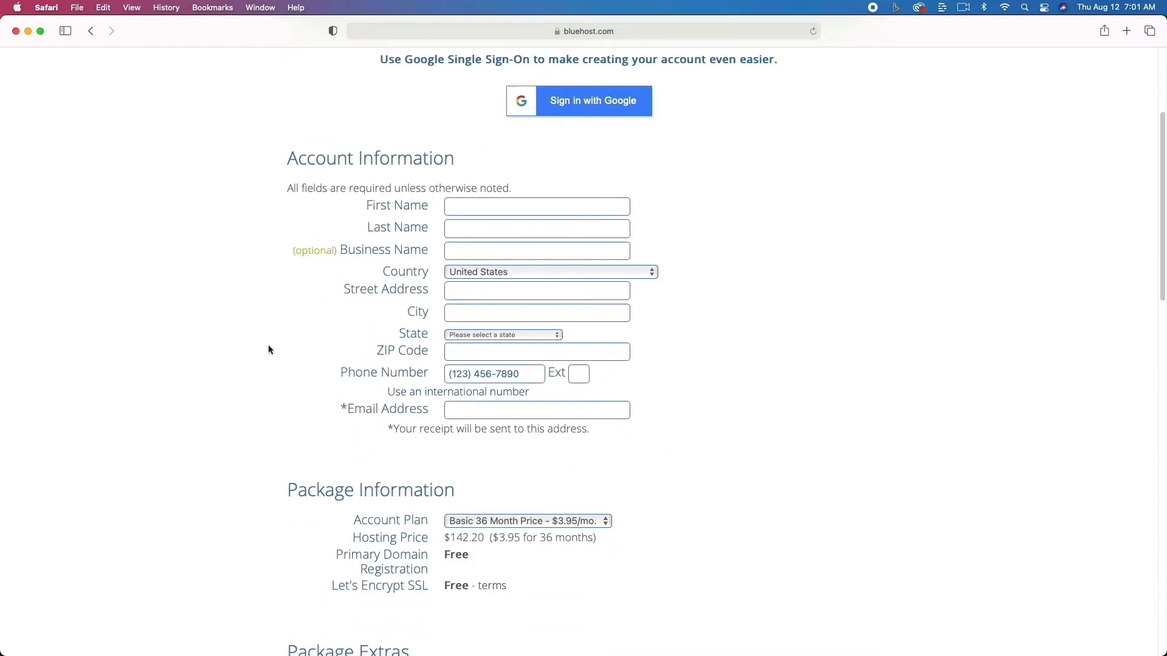
scroll(269, 350, "down", 4)
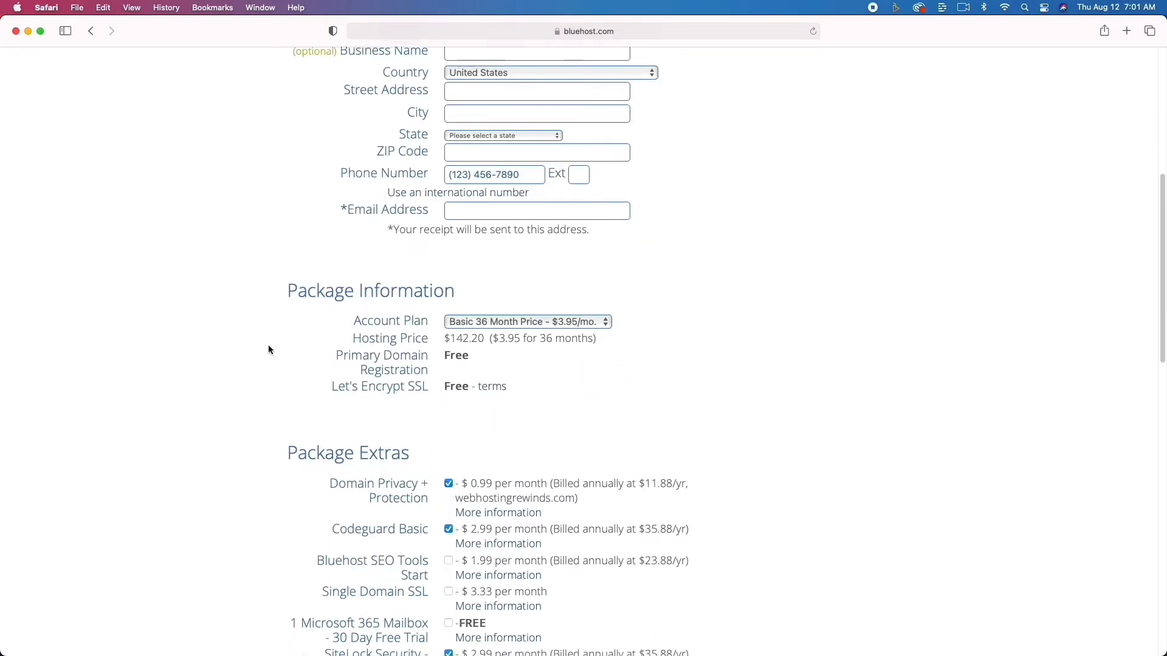
scroll(268, 350, "down", 3)
scroll(269, 350, "up", 10)
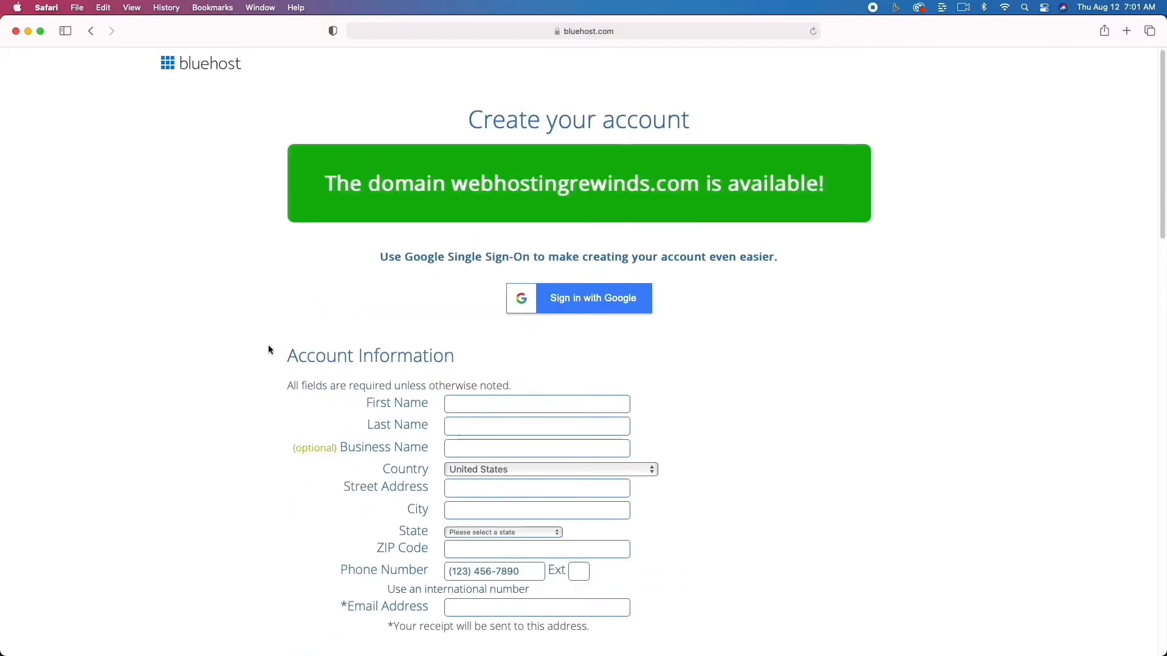
scroll(268, 345, "down", 2)
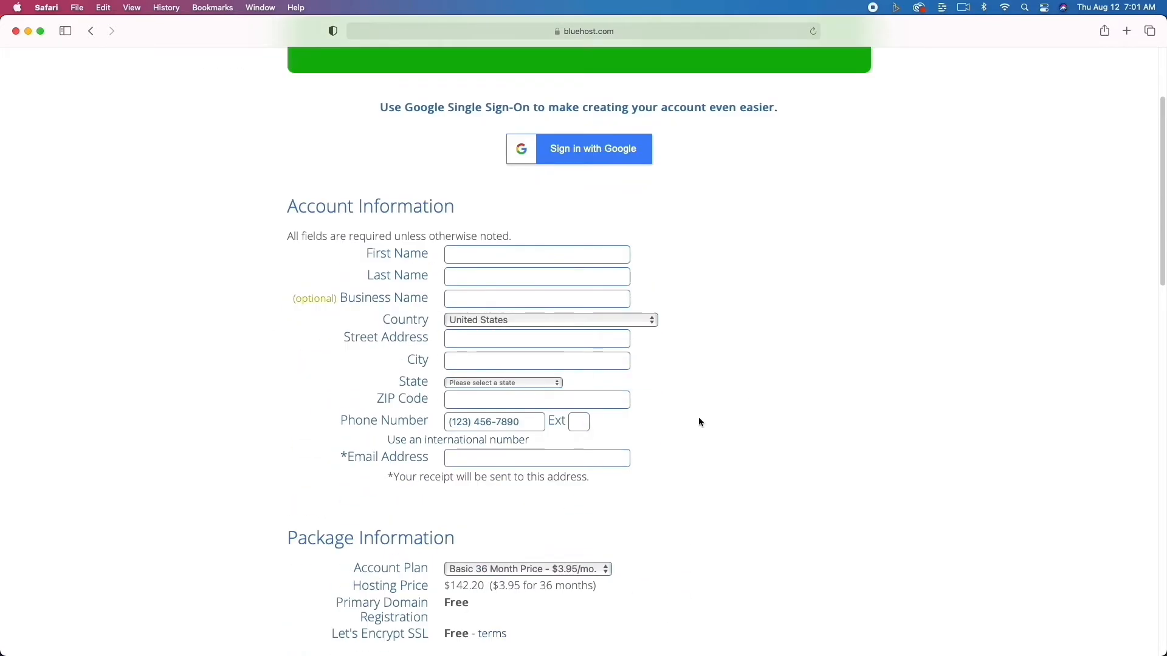
scroll(699, 422, "down", 4)
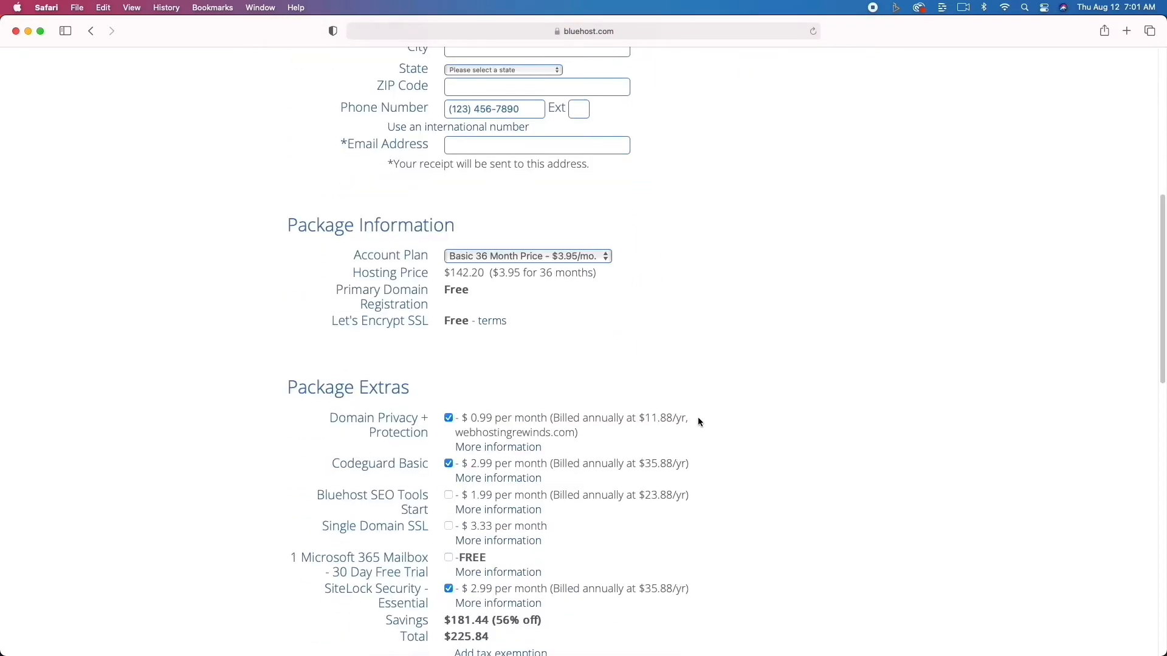
scroll(698, 422, "down", 2)
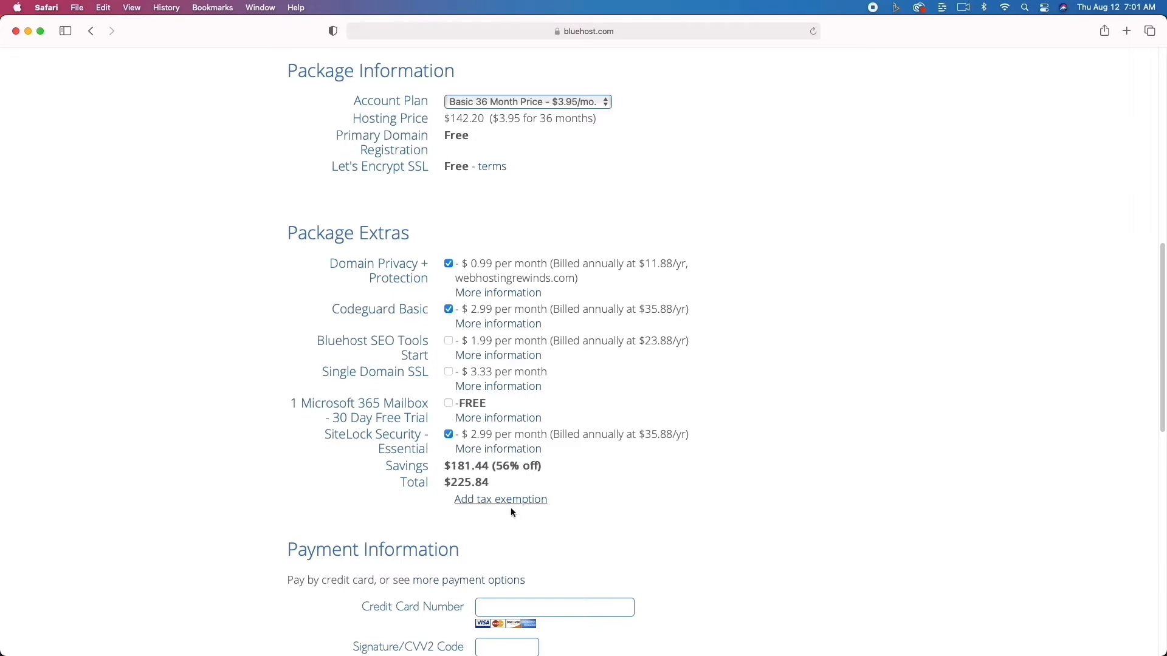
scroll(521, 533, "down", 4)
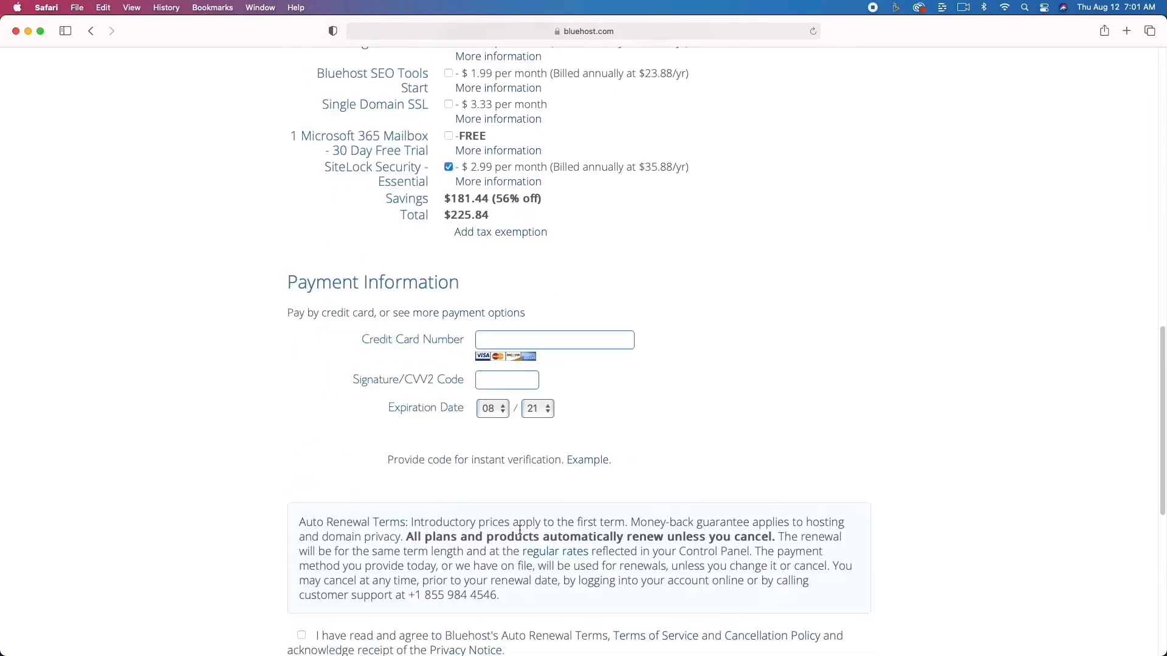
scroll(520, 530, "down", 2)
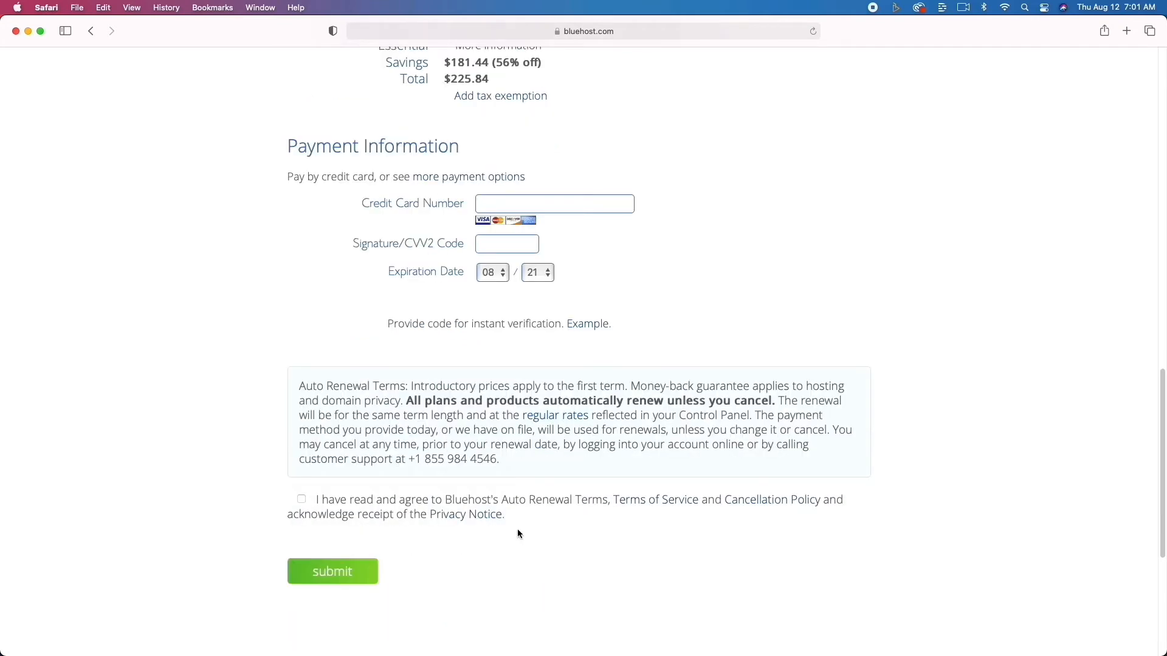
scroll(517, 533, "up", 10)
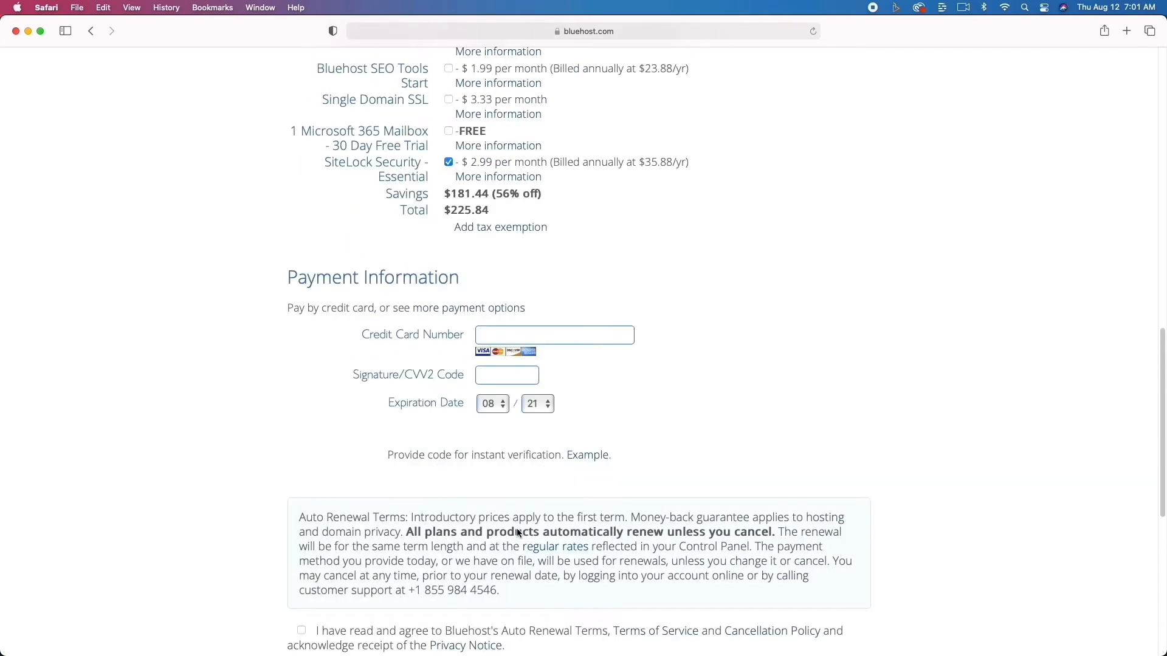
scroll(516, 532, "up", 4)
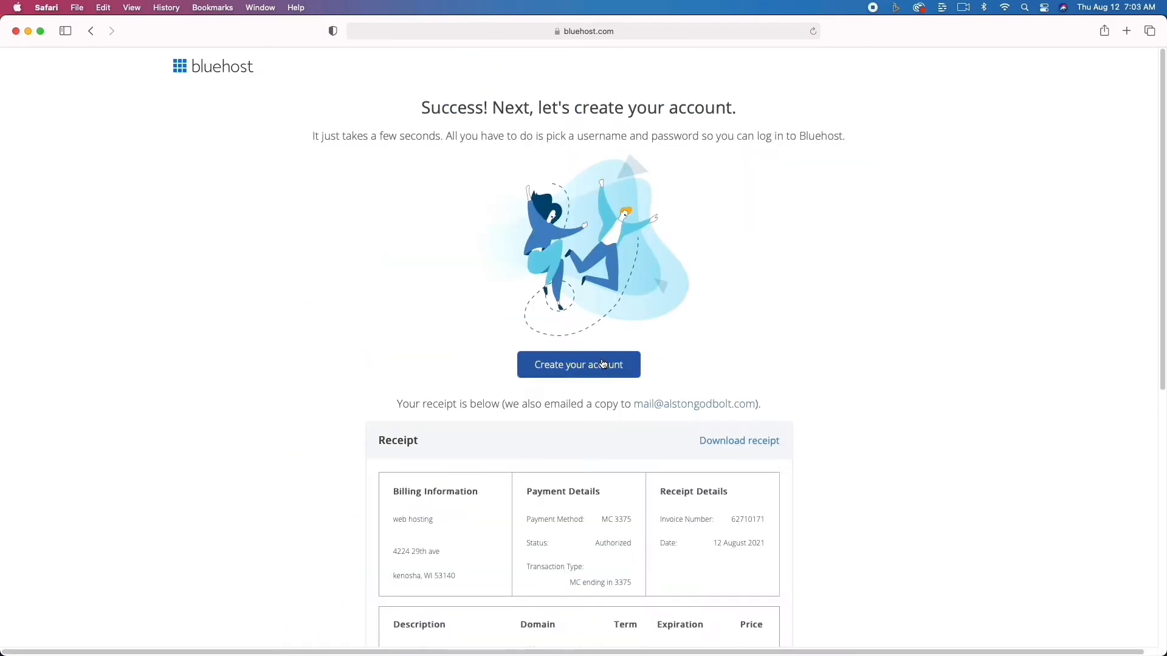
Create the Bluehost account for webhostingrewinds.com by entering and retyping a new account password and agreeing to the privacy policy and terms.
left_click(600, 363)
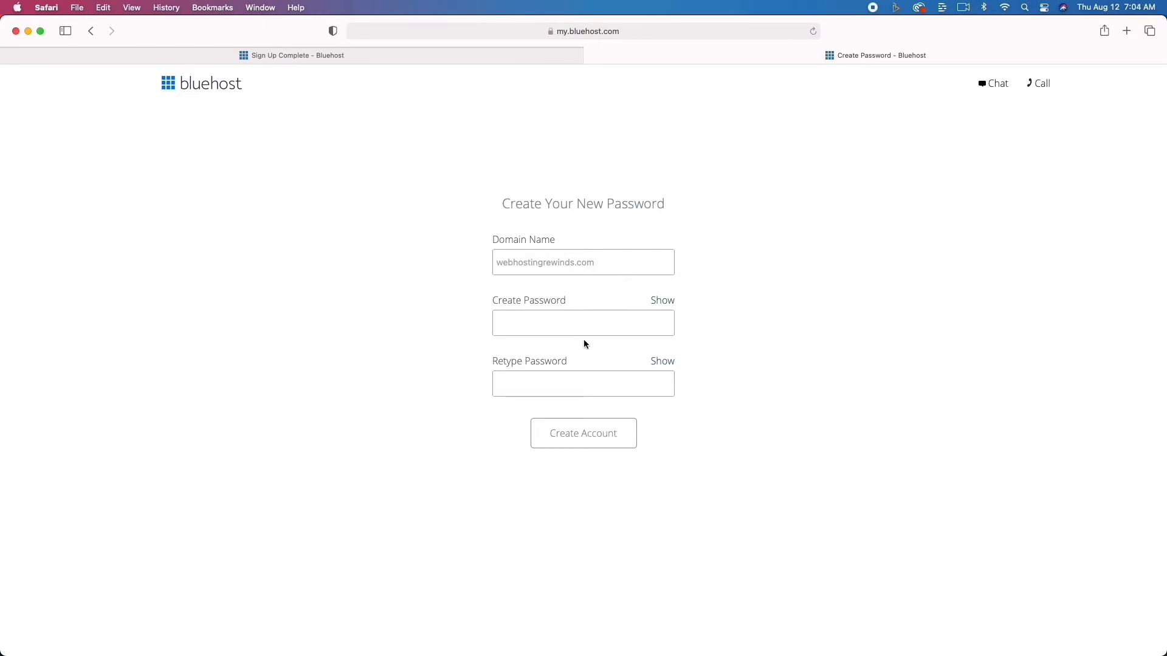
left_click(571, 319)
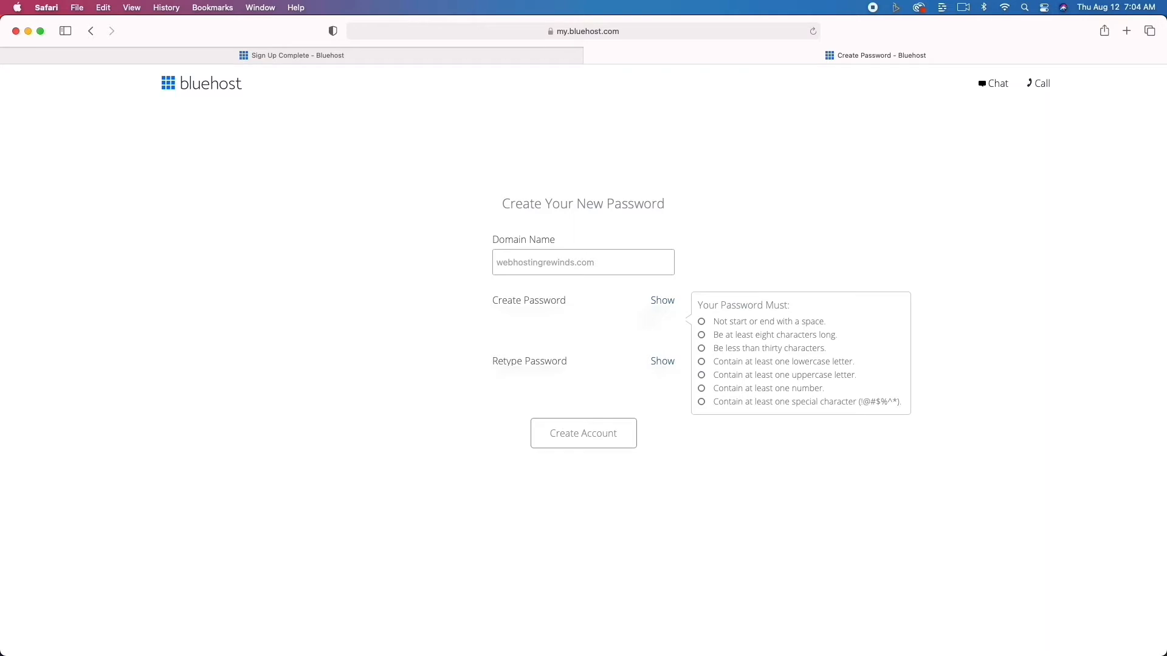
type("••••••••••")
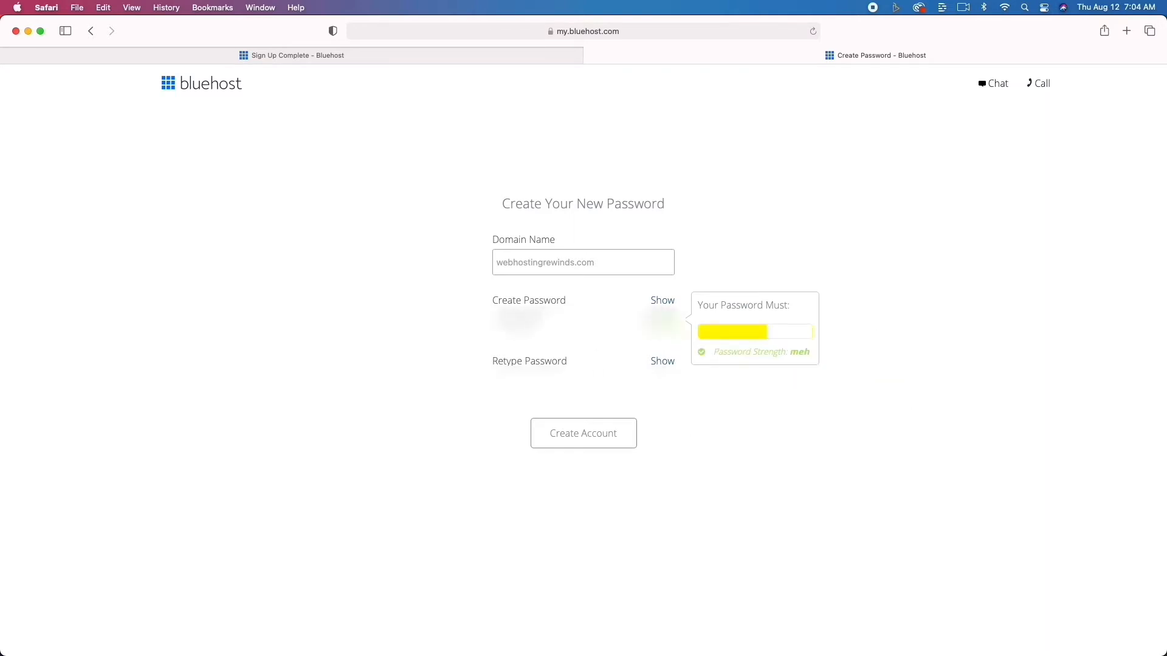
key("Tab")
type("•")
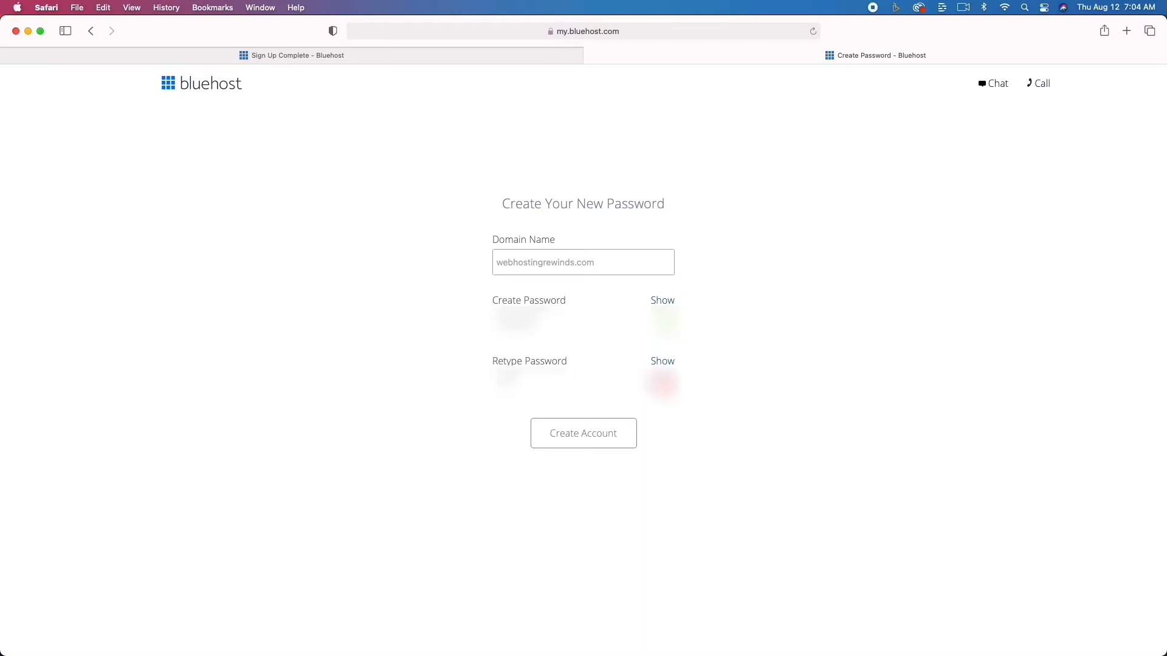
type("•••")
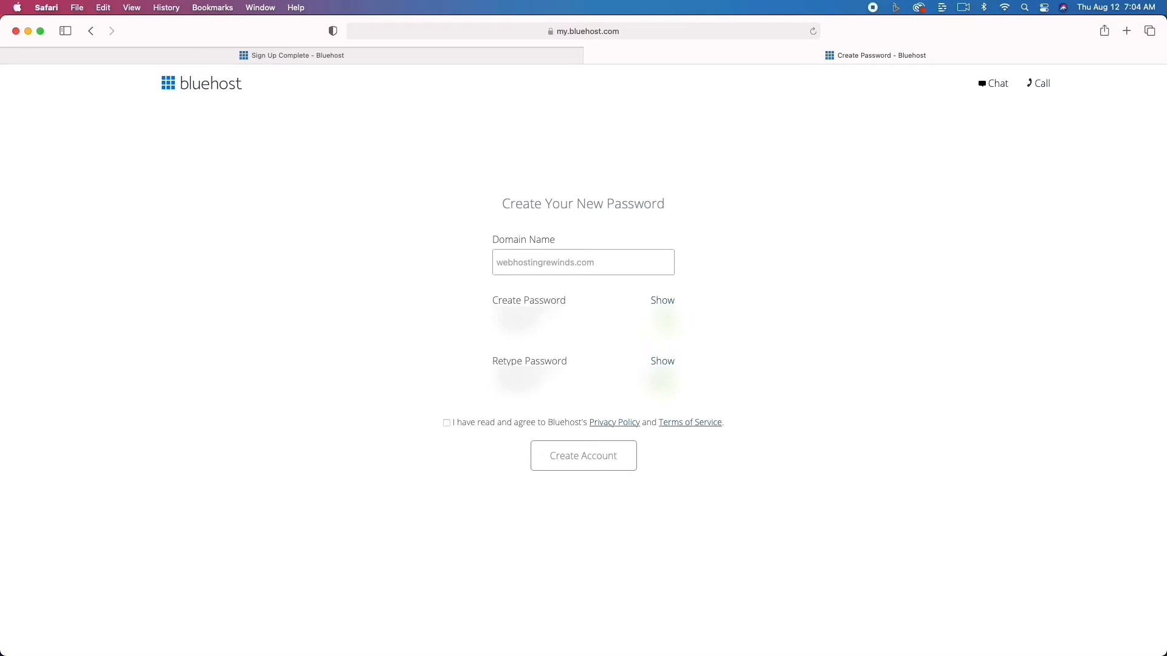
left_click(447, 423)
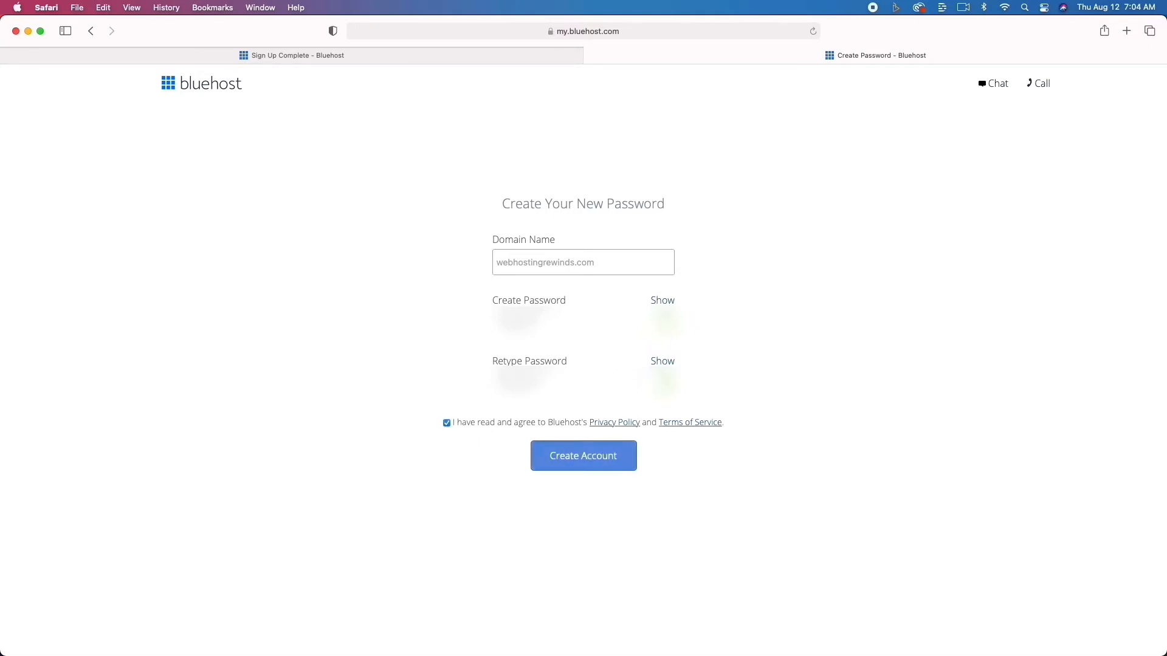
left_click(583, 466)
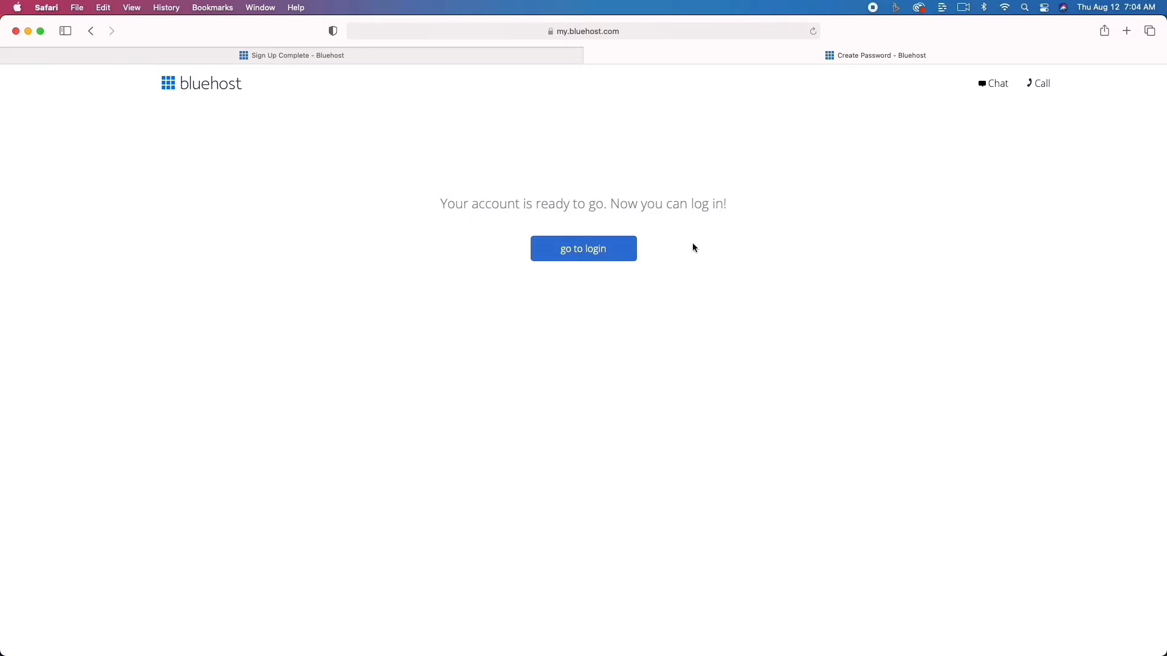
Log in to the new Bluehost hosting account with the account password, declining to save the password in the browser.
left_click(587, 253)
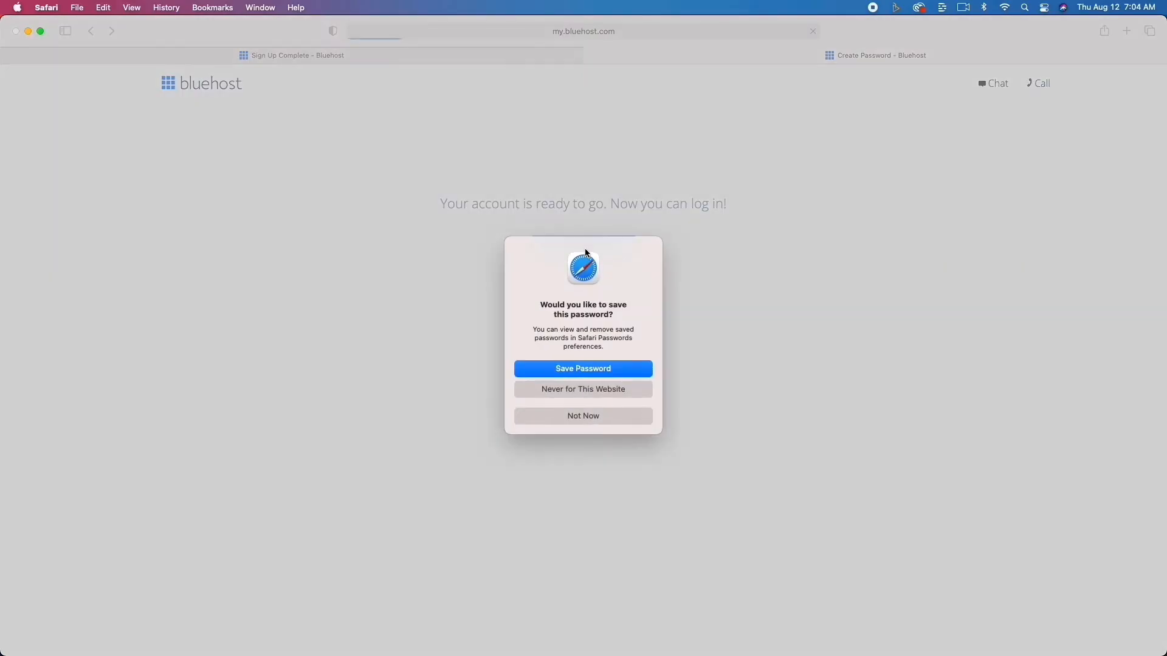
left_click(601, 417)
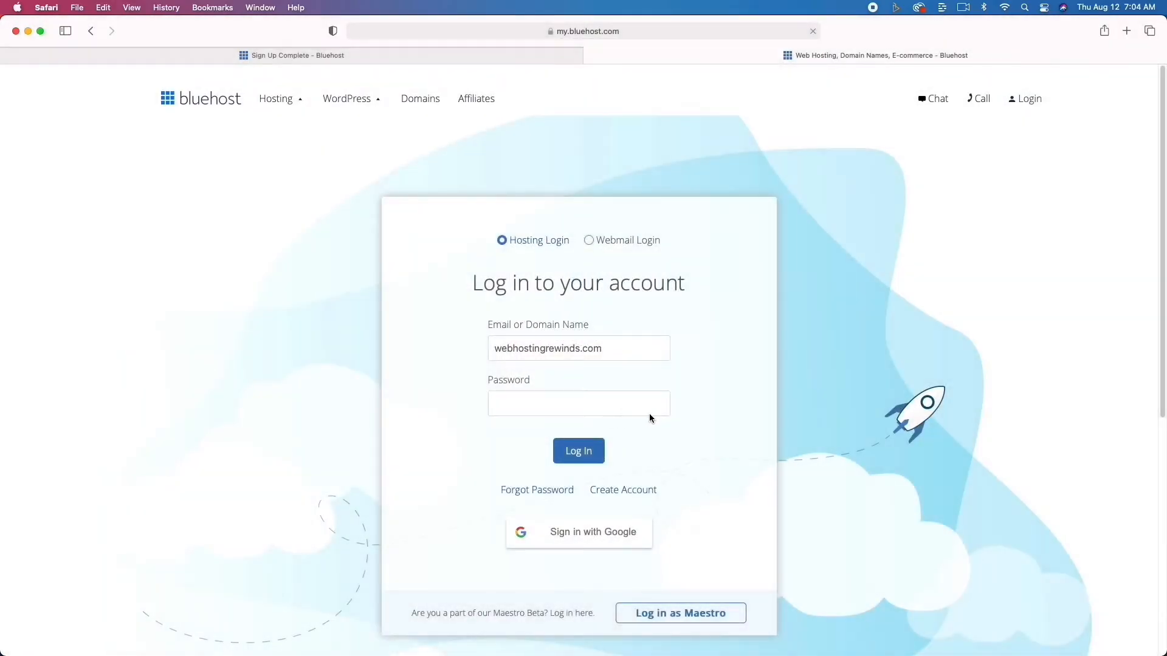
left_click(594, 403)
type("********")
left_click(588, 455)
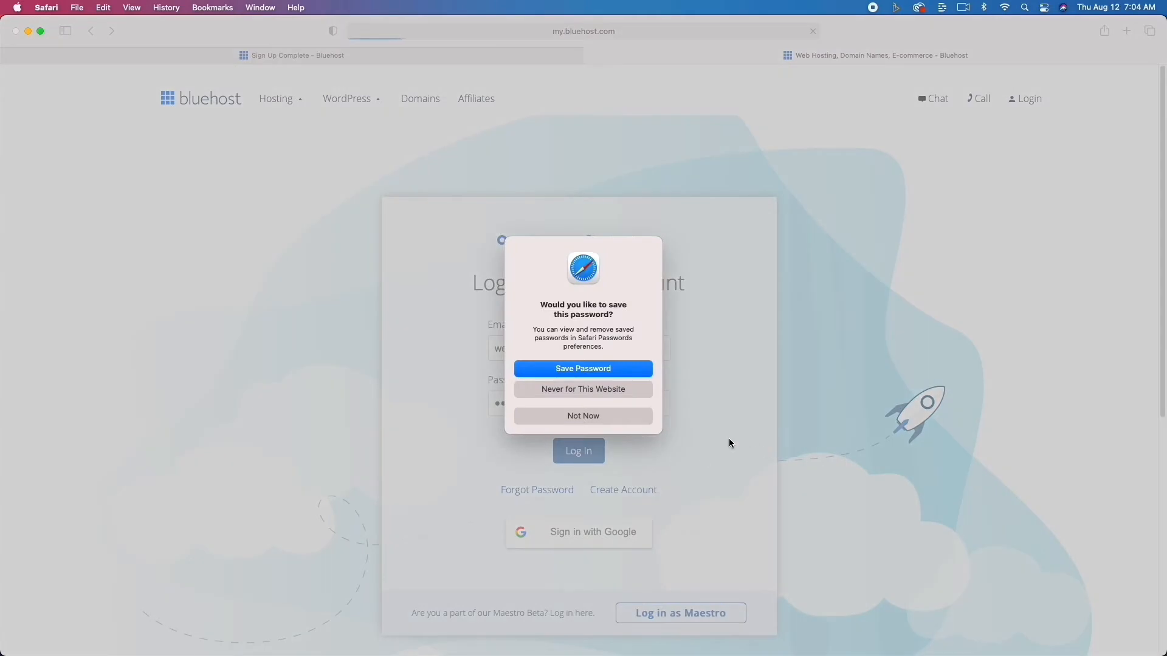
left_click(612, 416)
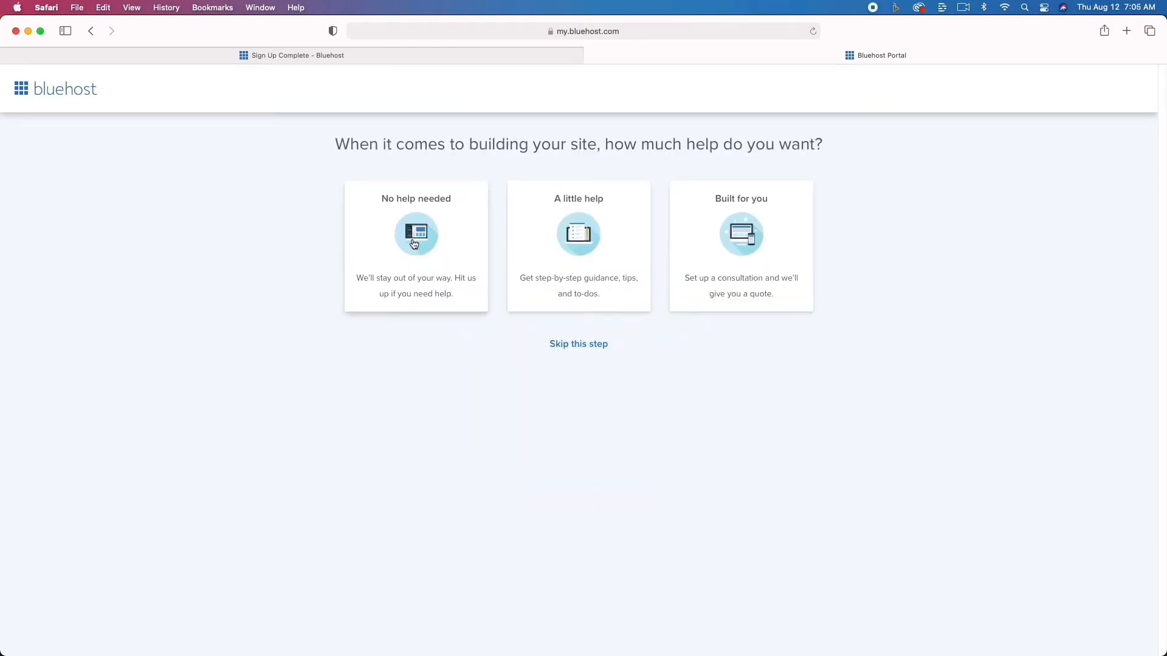
Choose "No help needed" for building the site and skip the questions about site kind and website-building comfort.
left_click(414, 243)
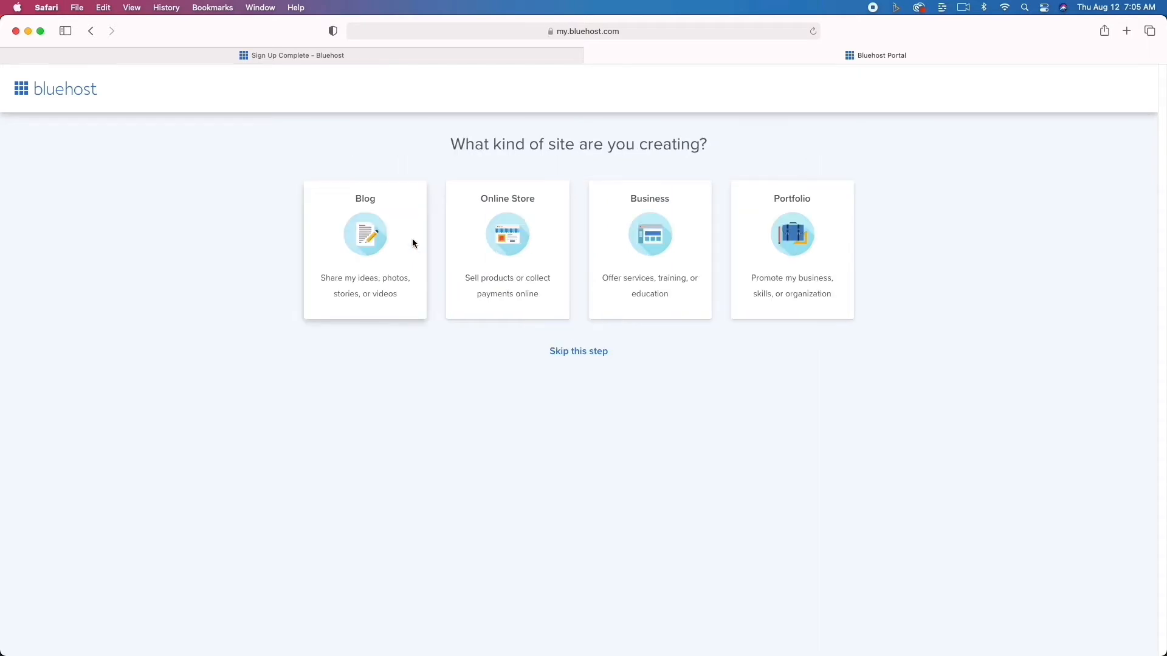
left_click(573, 351)
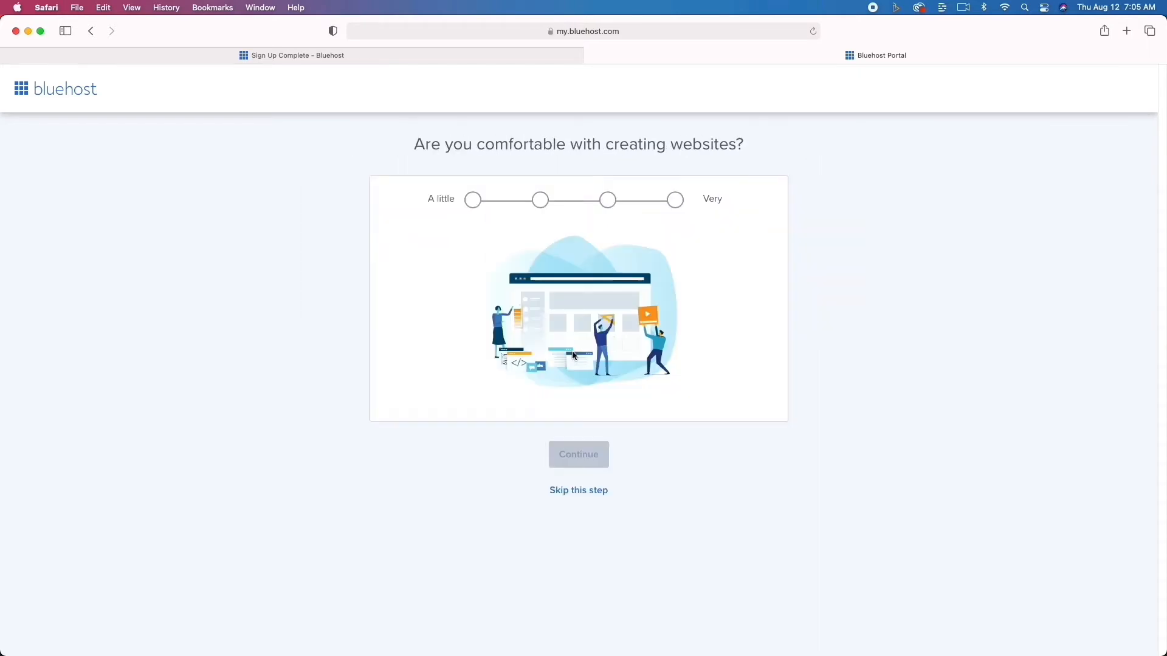
left_click(594, 491)
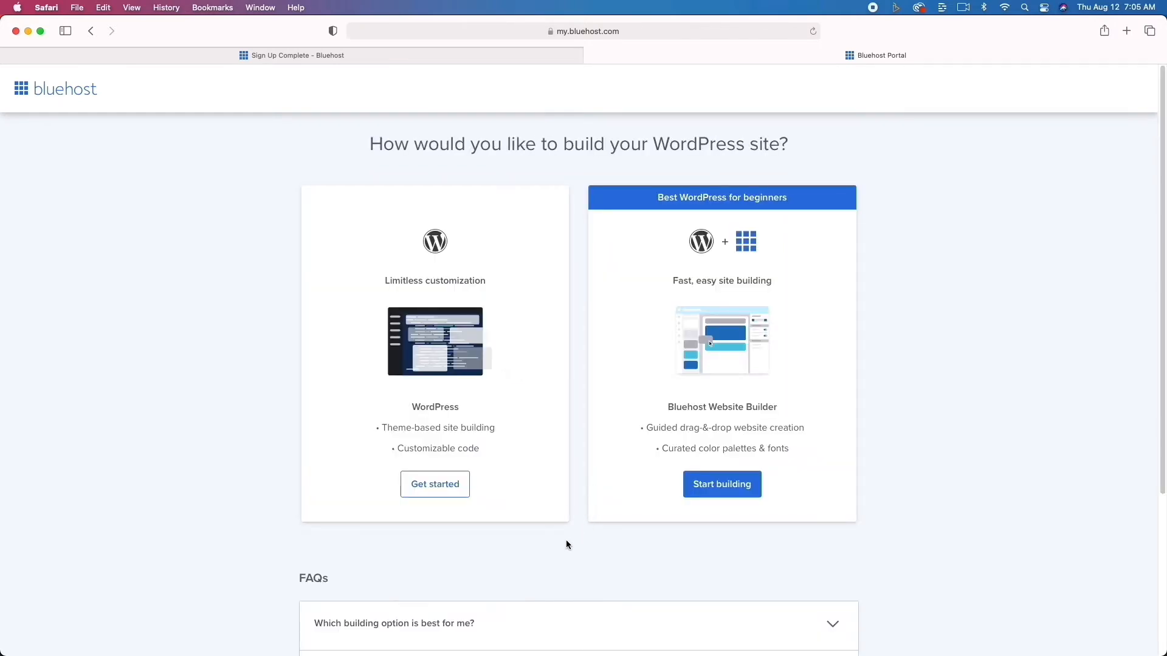
Choose the WordPress build option with limitless customization and skip the questions on site goals, name and tagline.
scroll(567, 545, "down", 1)
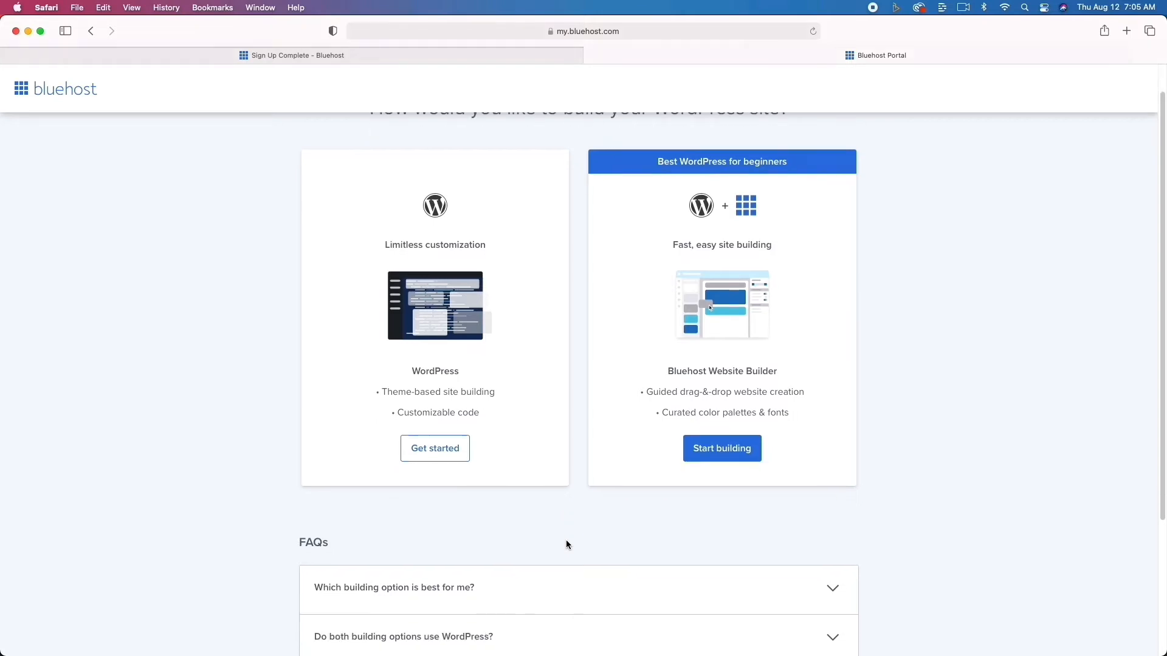
left_click(446, 450)
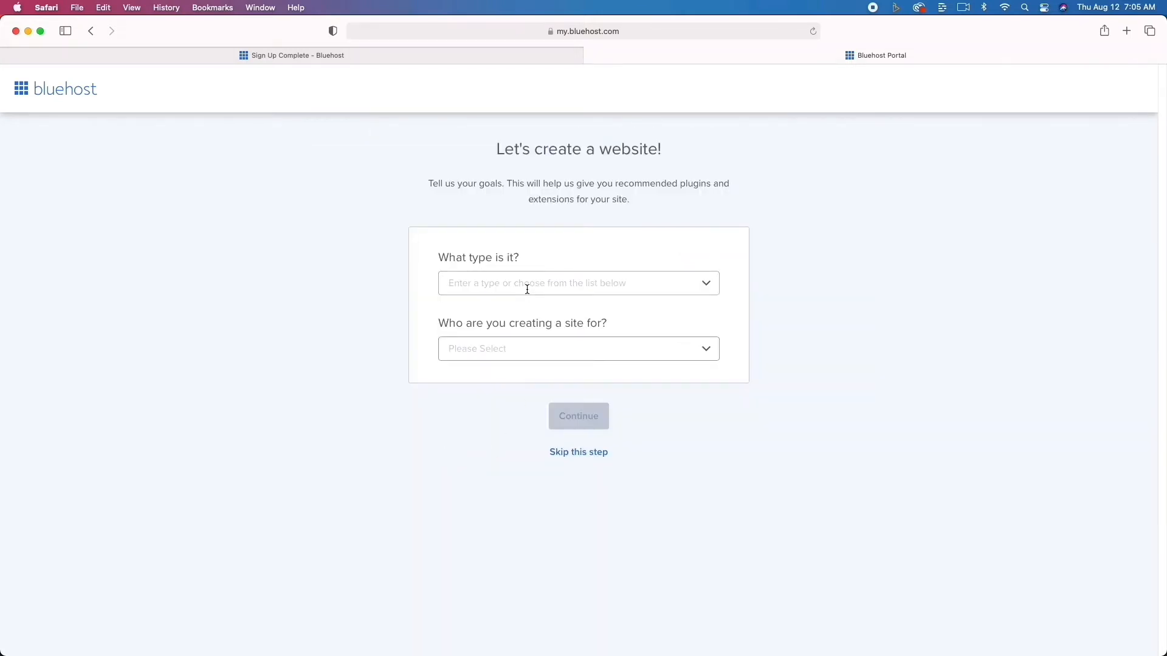
left_click(595, 453)
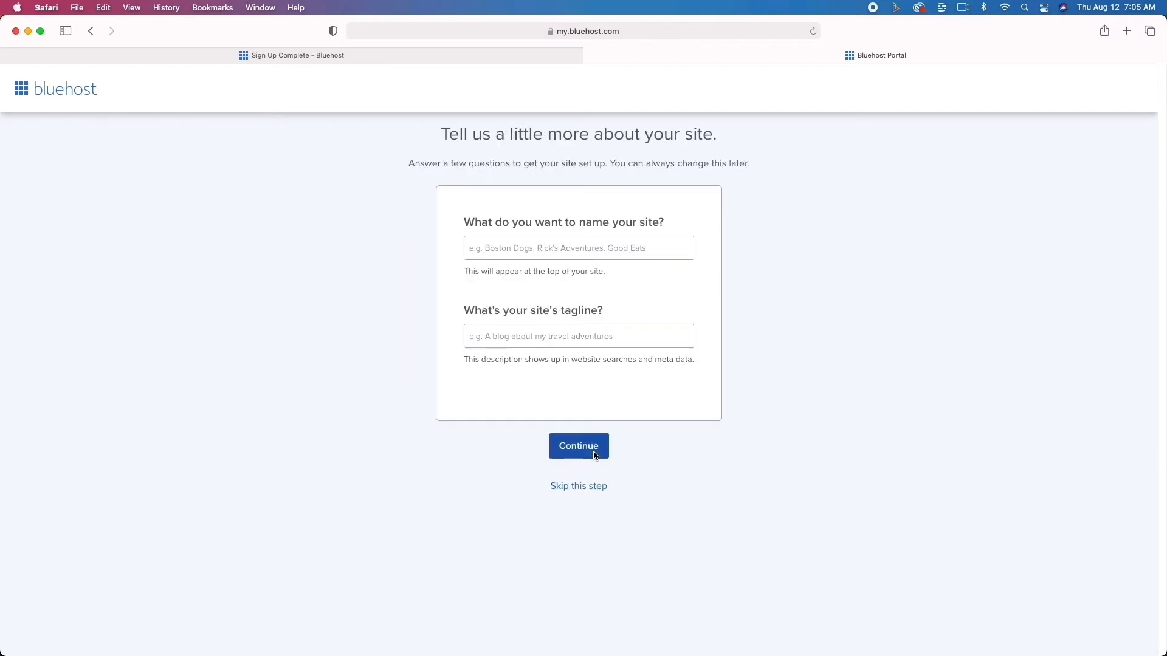
left_click(588, 485)
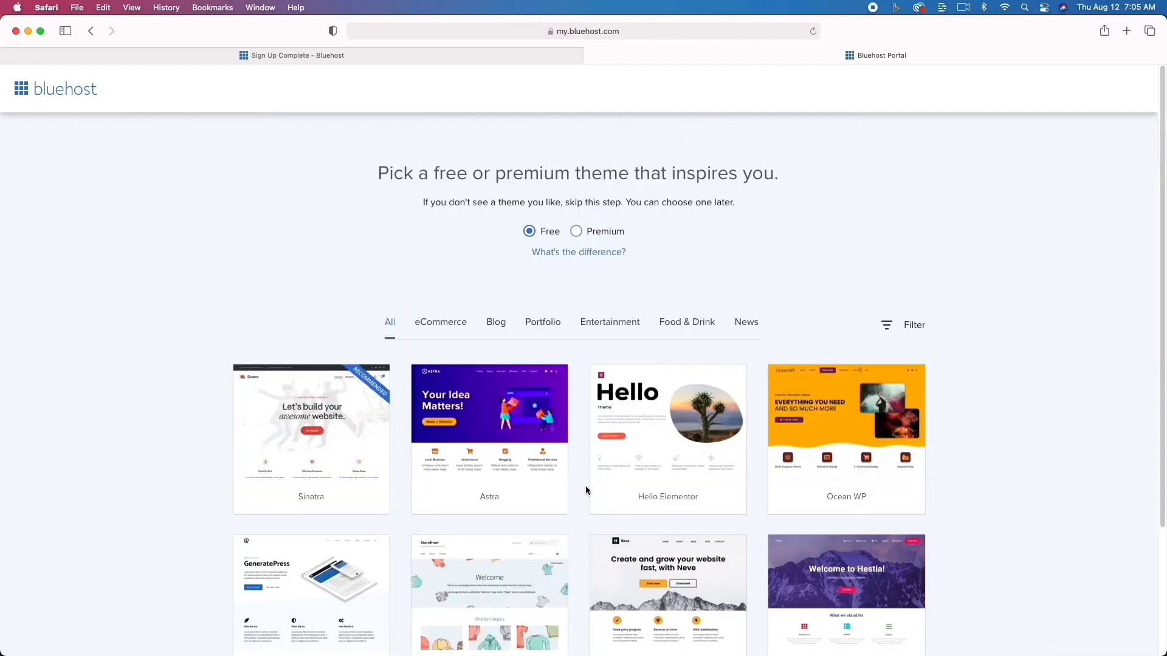
Use the free Sinatra theme for the site and log into WordPress from the Bluehost portal.
scroll(520, 498, "down", 3)
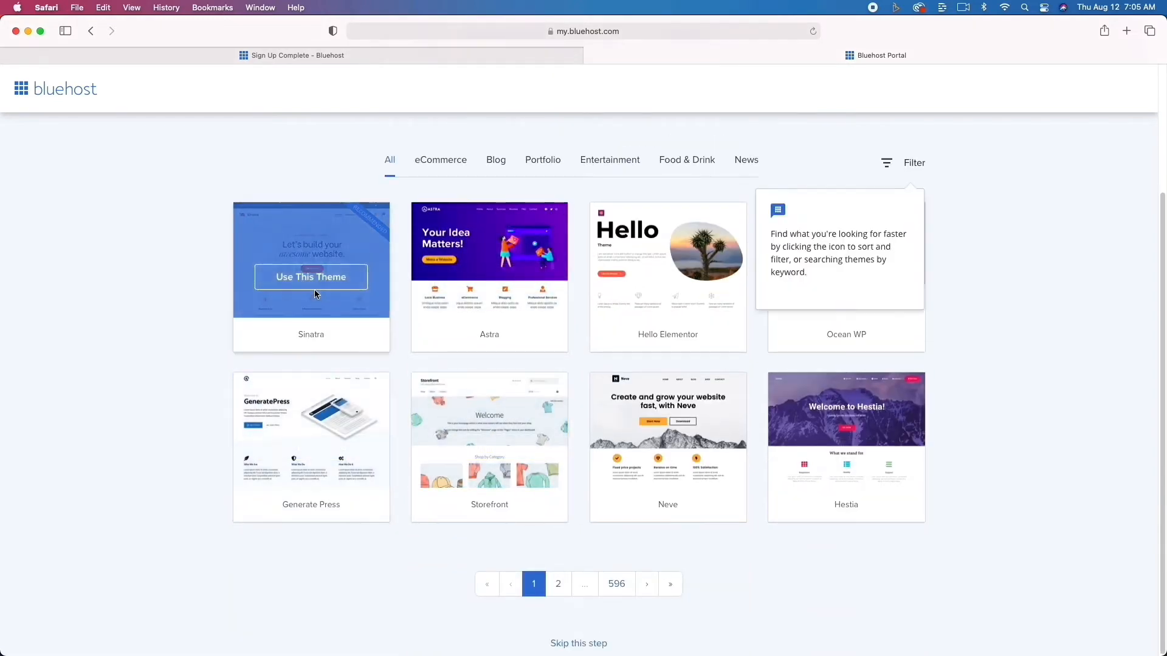
left_click(316, 293)
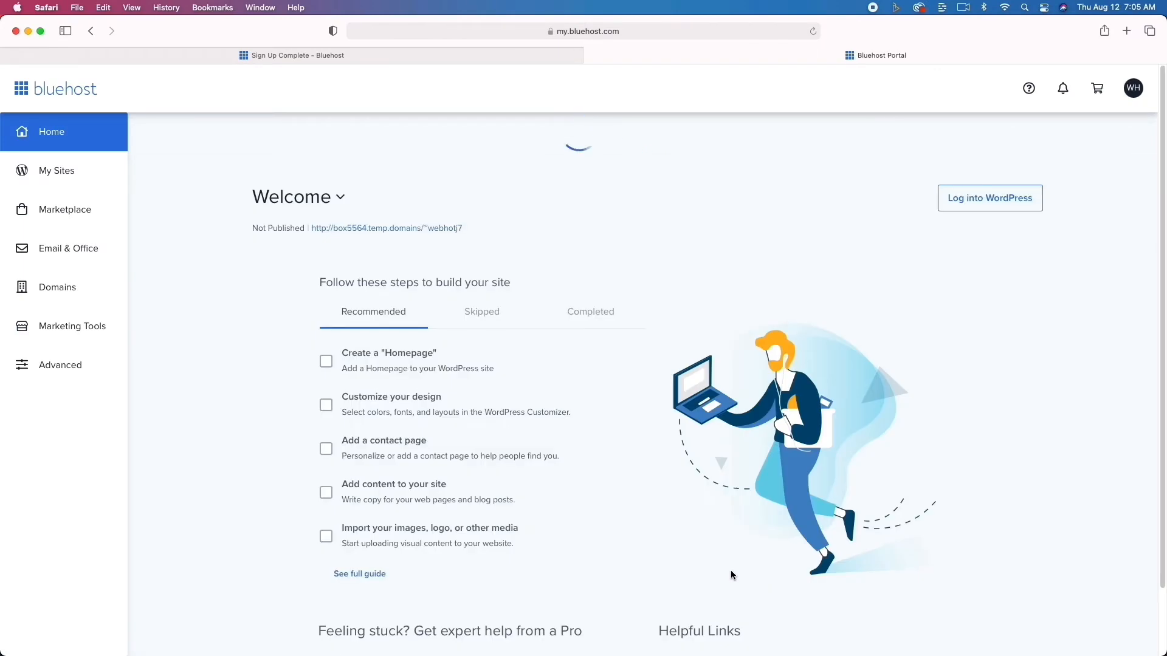
scroll(730, 570, "down", 2)
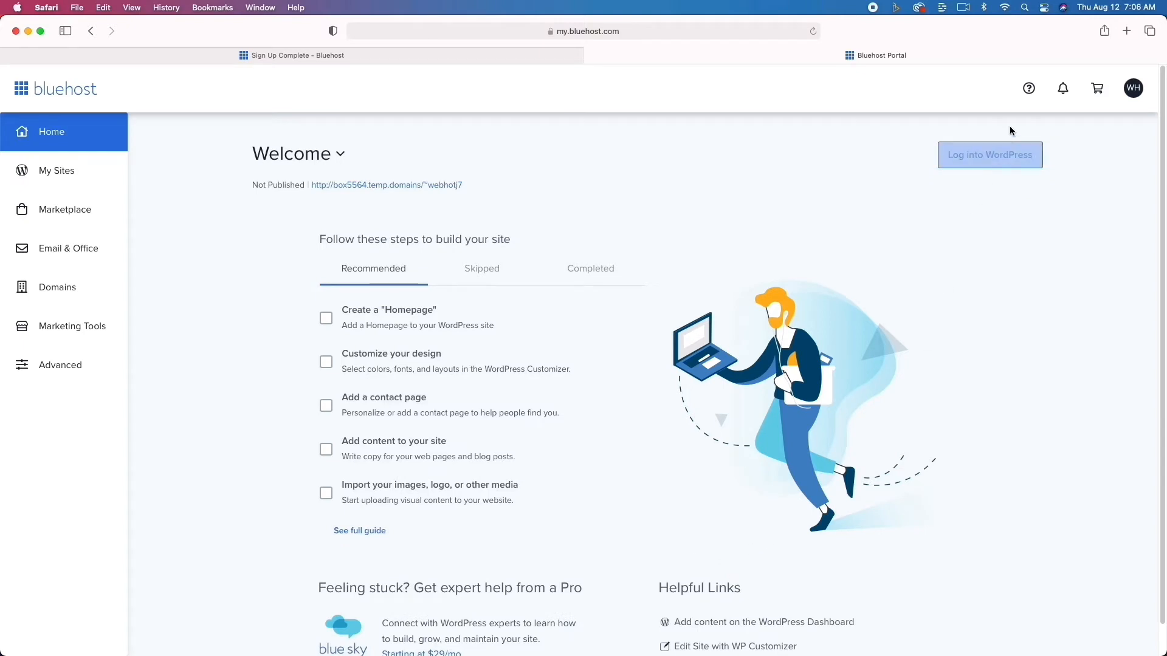
left_click(1006, 157)
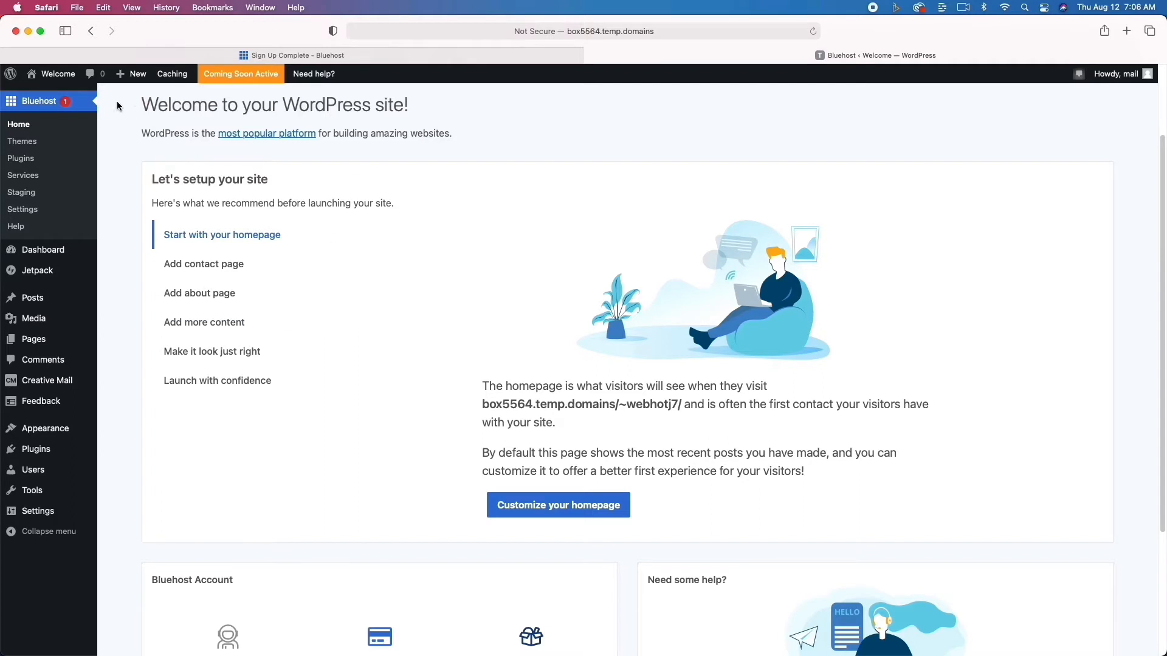
Preview the site's front end, return to the WordPress admin and view the Bluehost Staging page.
left_click(52, 79)
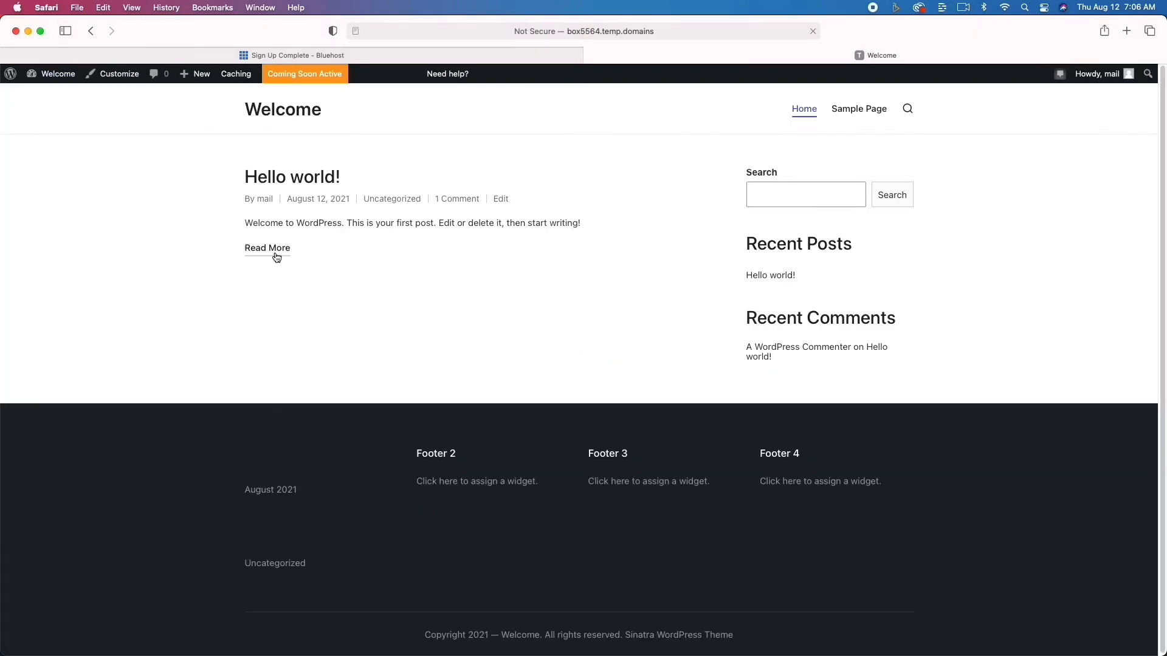
left_click(90, 31)
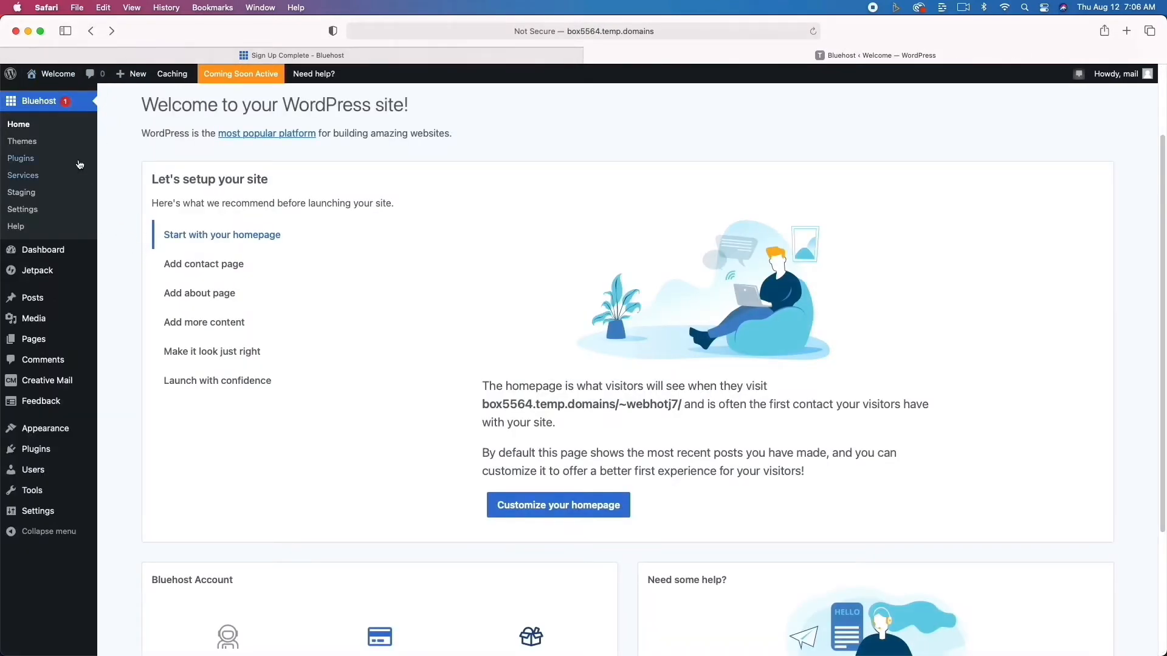
left_click(27, 195)
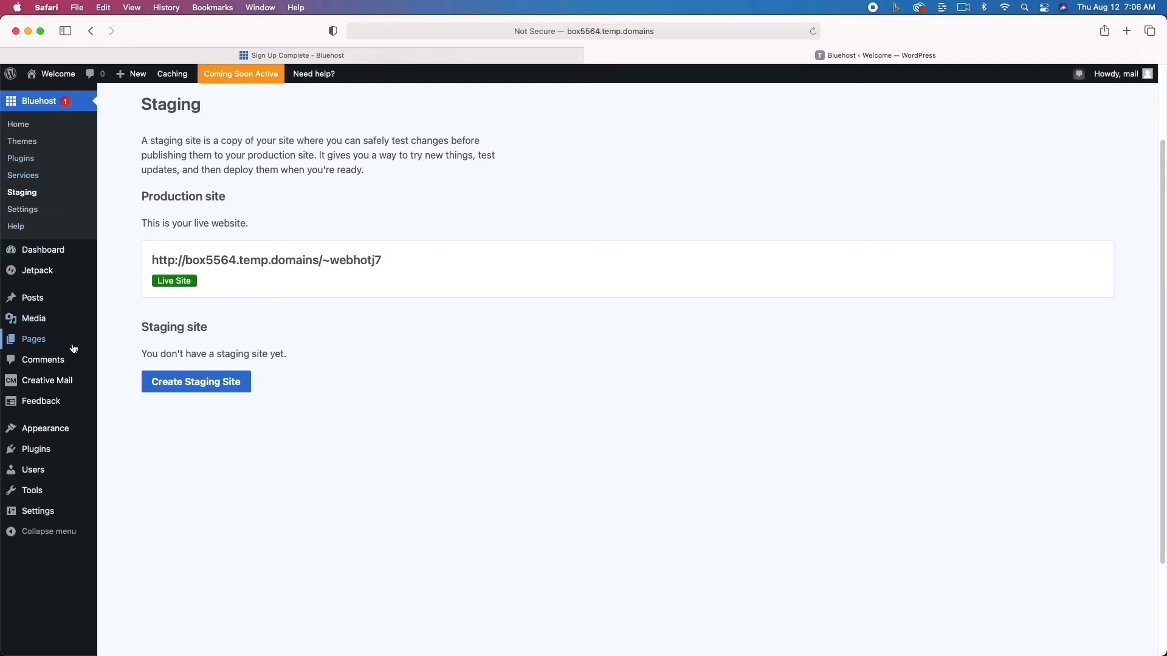
Deactivate the Bluehost and Creative Mail by Constant Contact plugins together with a bulk action.
left_click(94, 456)
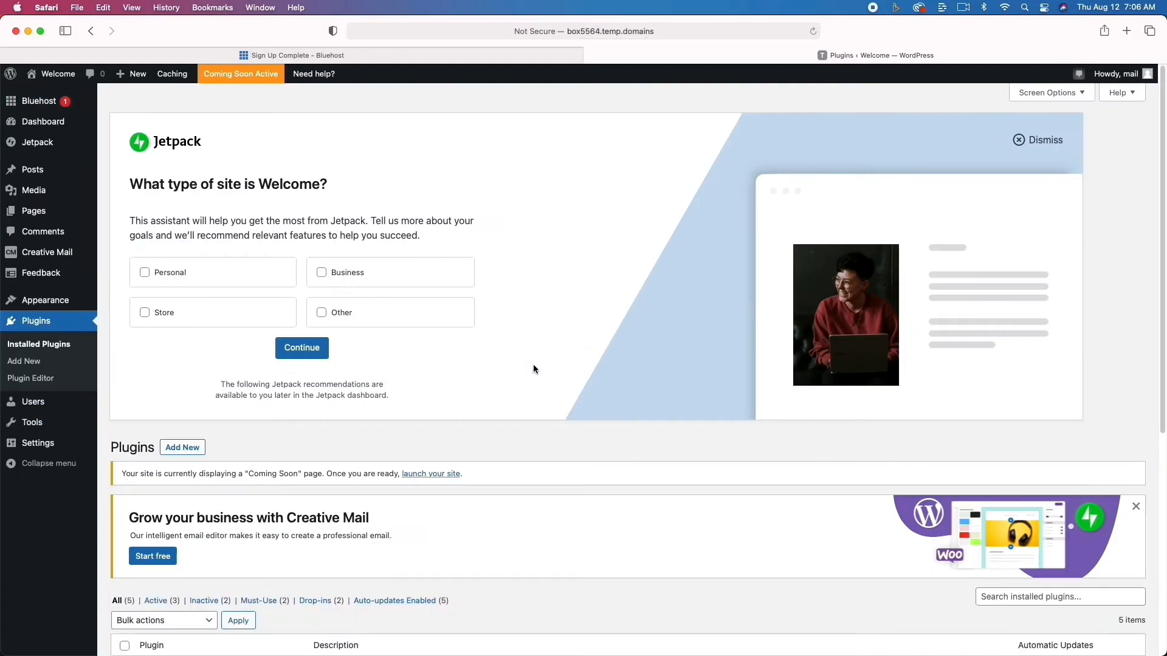
scroll(465, 425, "down", 10)
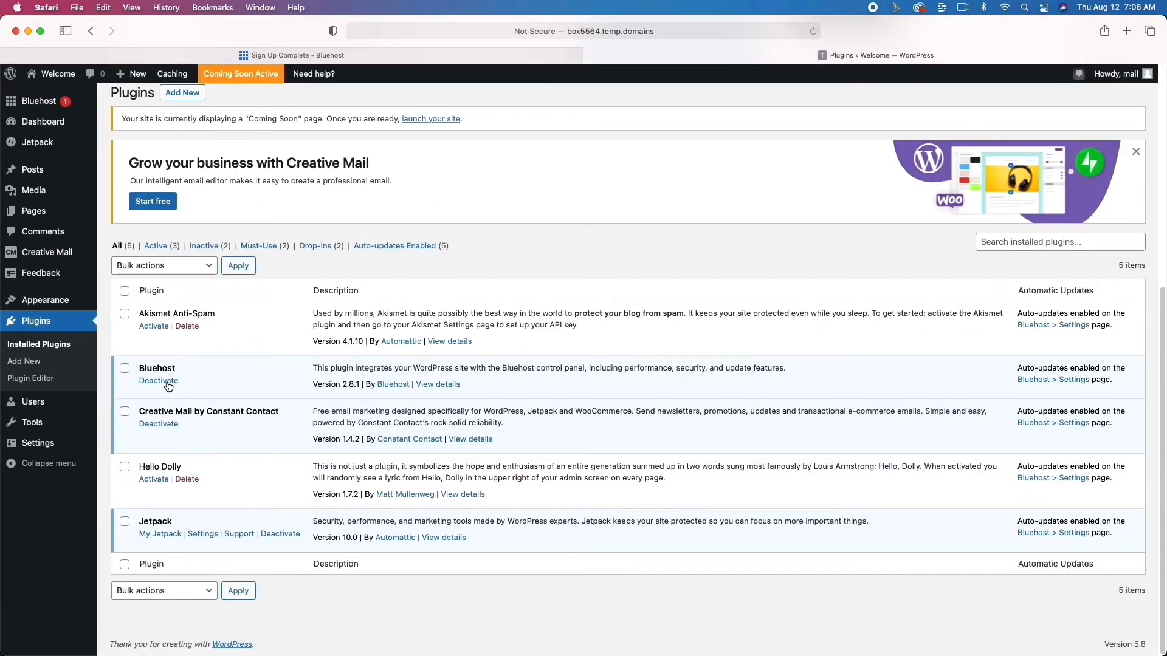
left_click(124, 368)
left_click(201, 265)
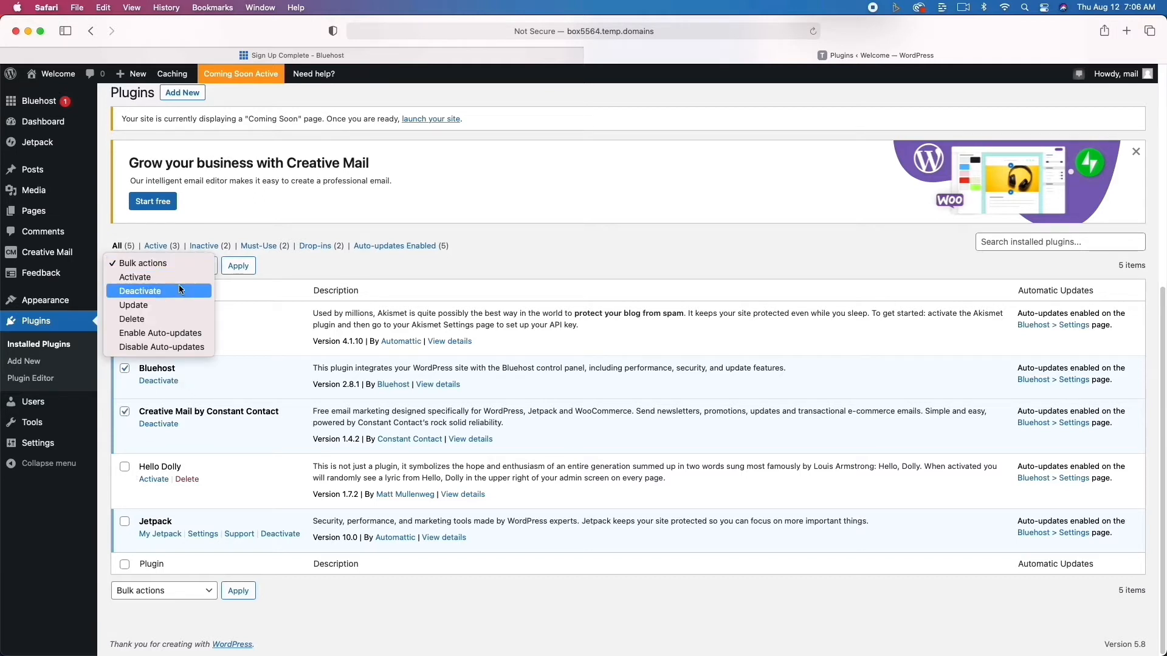
left_click(181, 292)
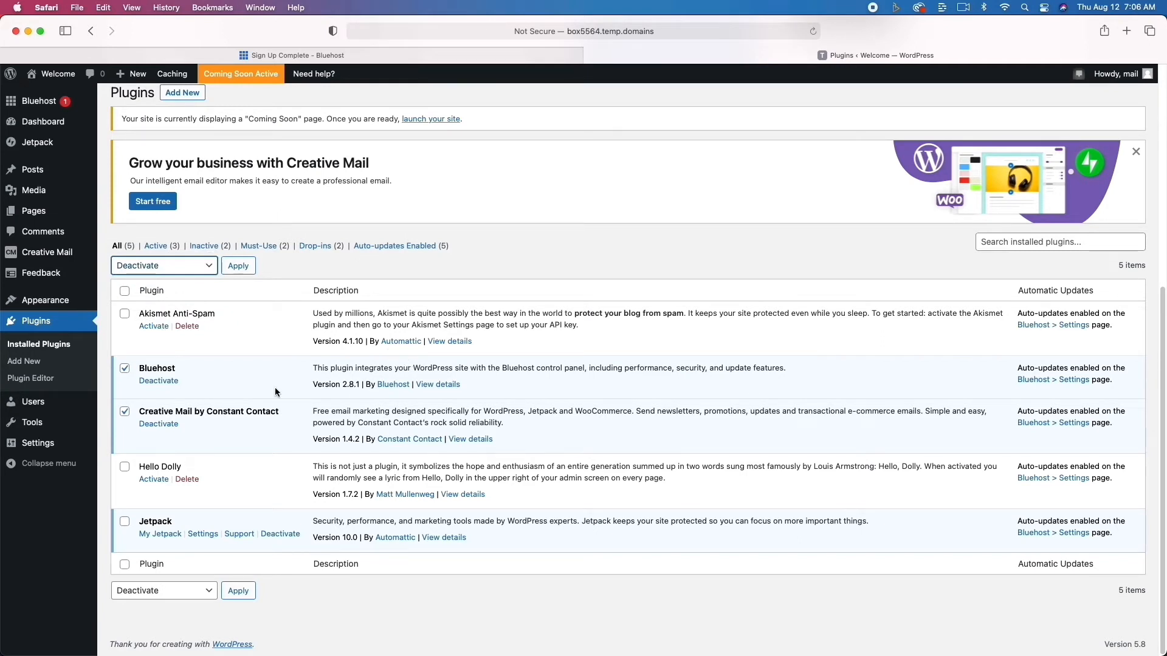
left_click(238, 265)
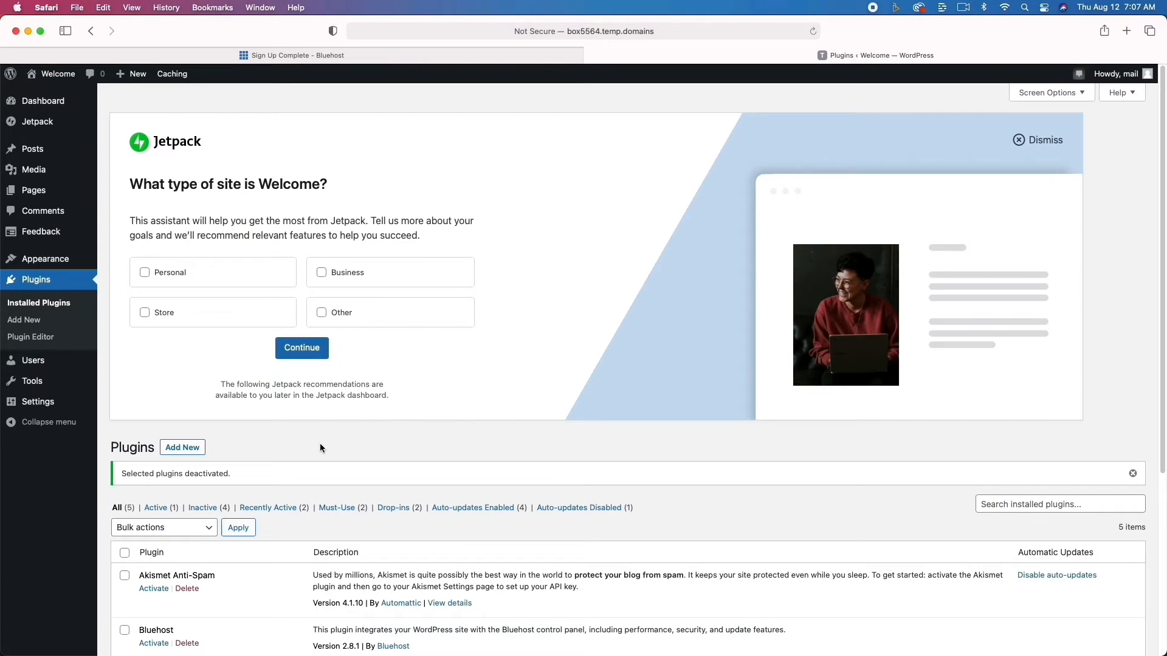
Delete the Akismet Anti-Spam and Bluehost plugins from the installed plugins, confirming each deletion.
scroll(320, 448, "down", 5)
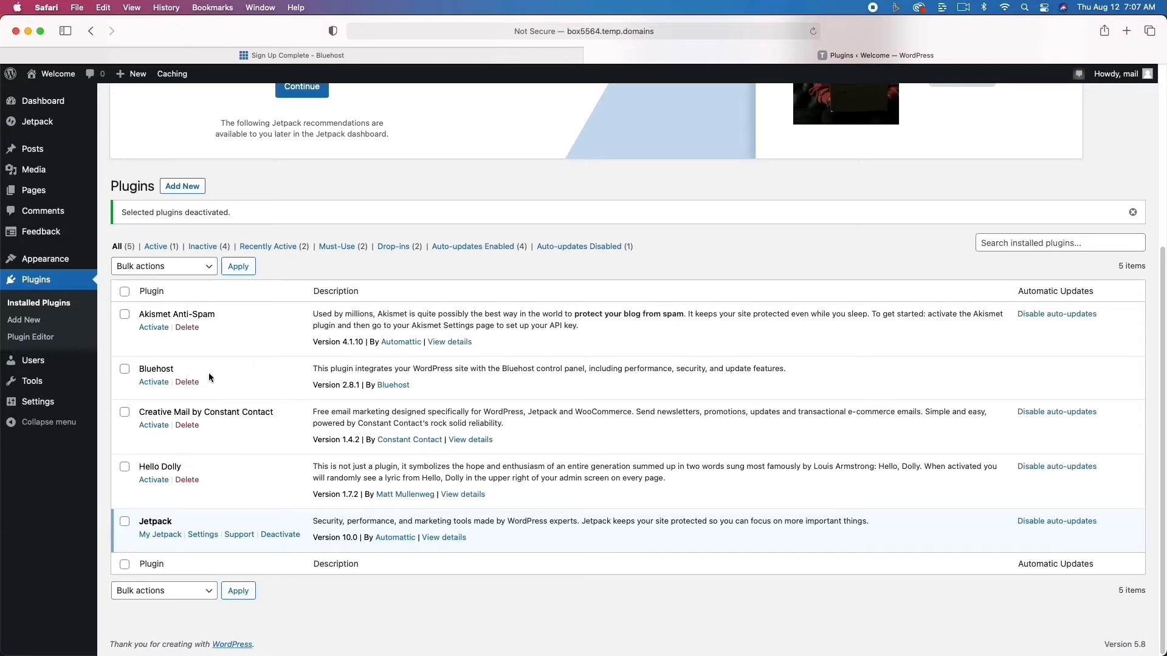
left_click(187, 328)
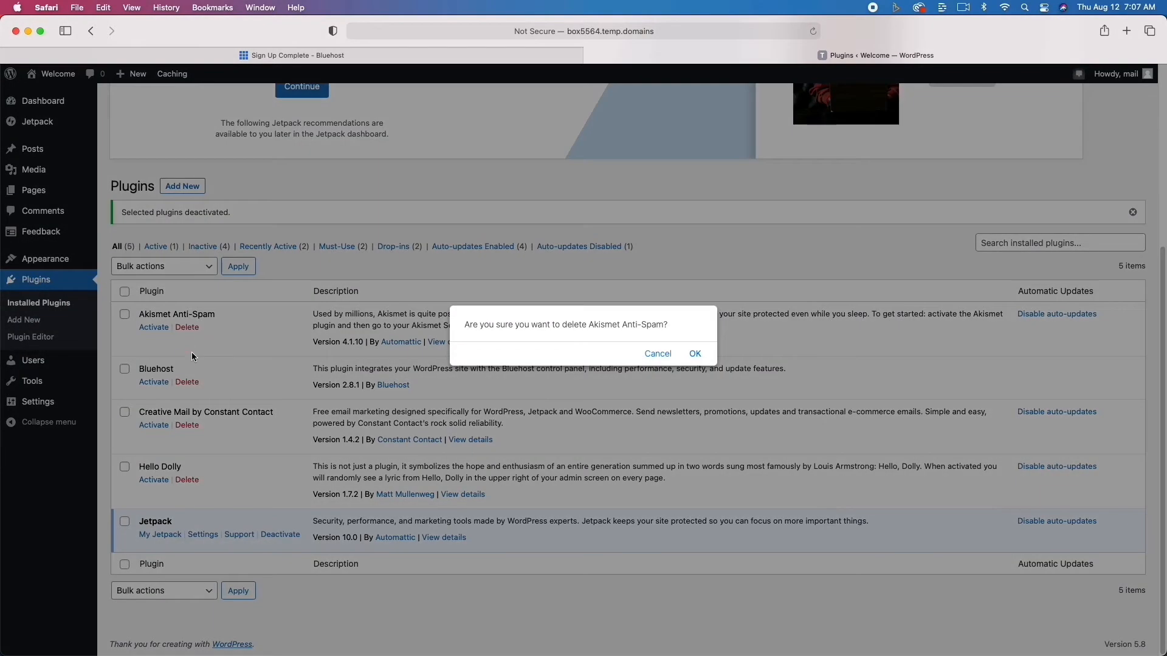
left_click(695, 354)
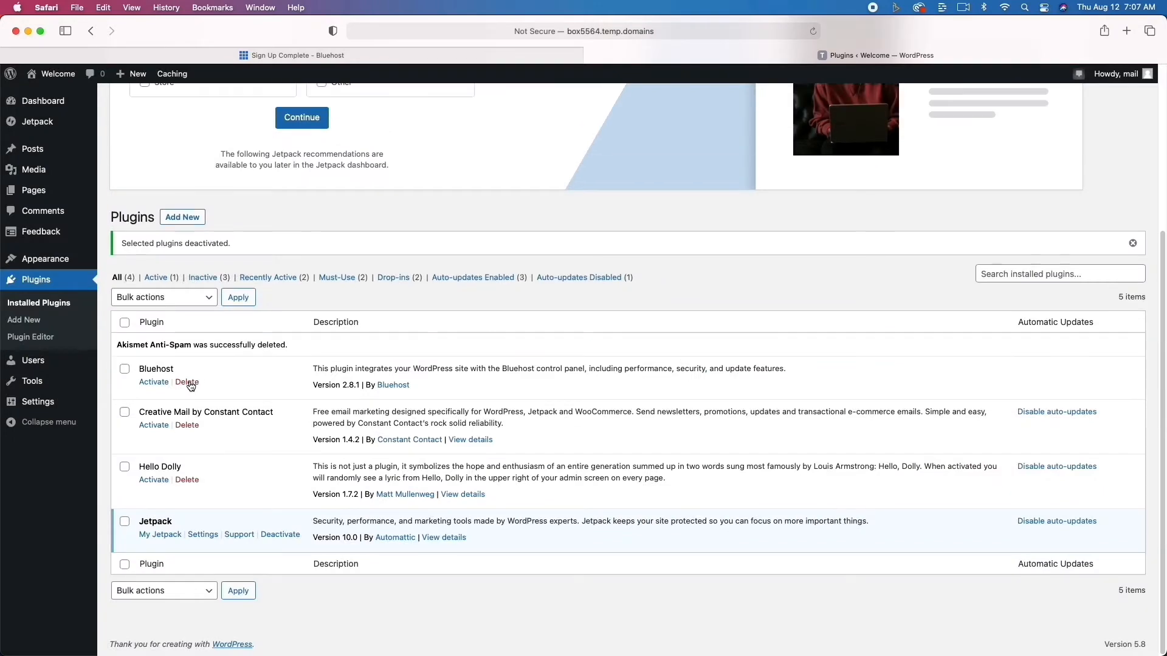
left_click(187, 382)
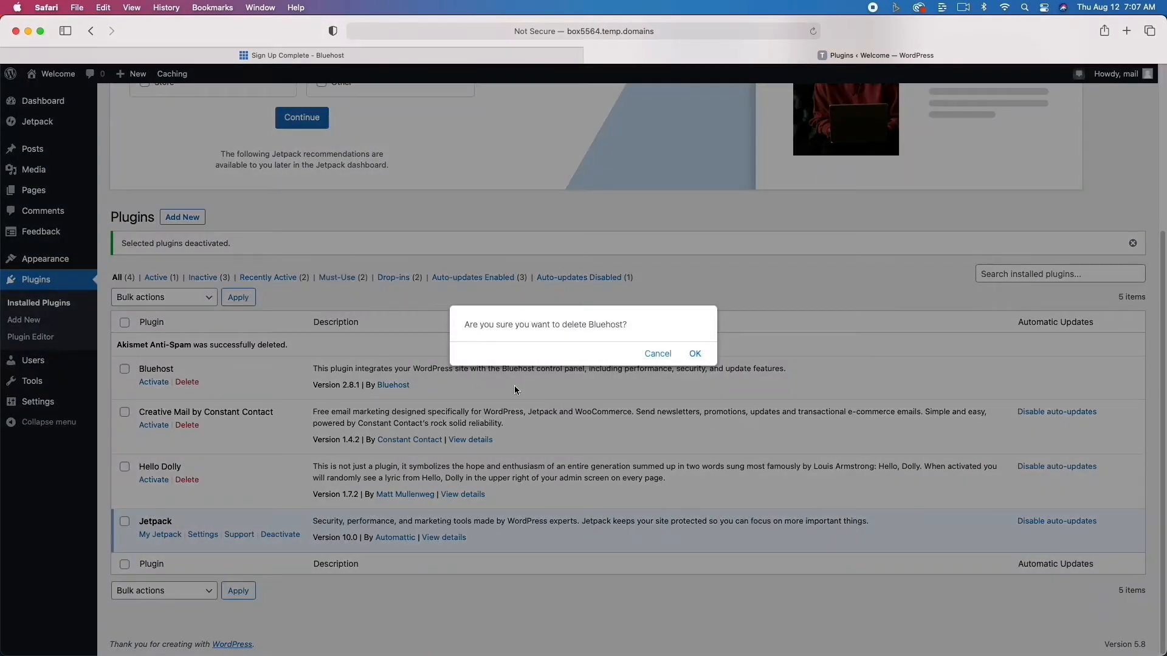
left_click(694, 354)
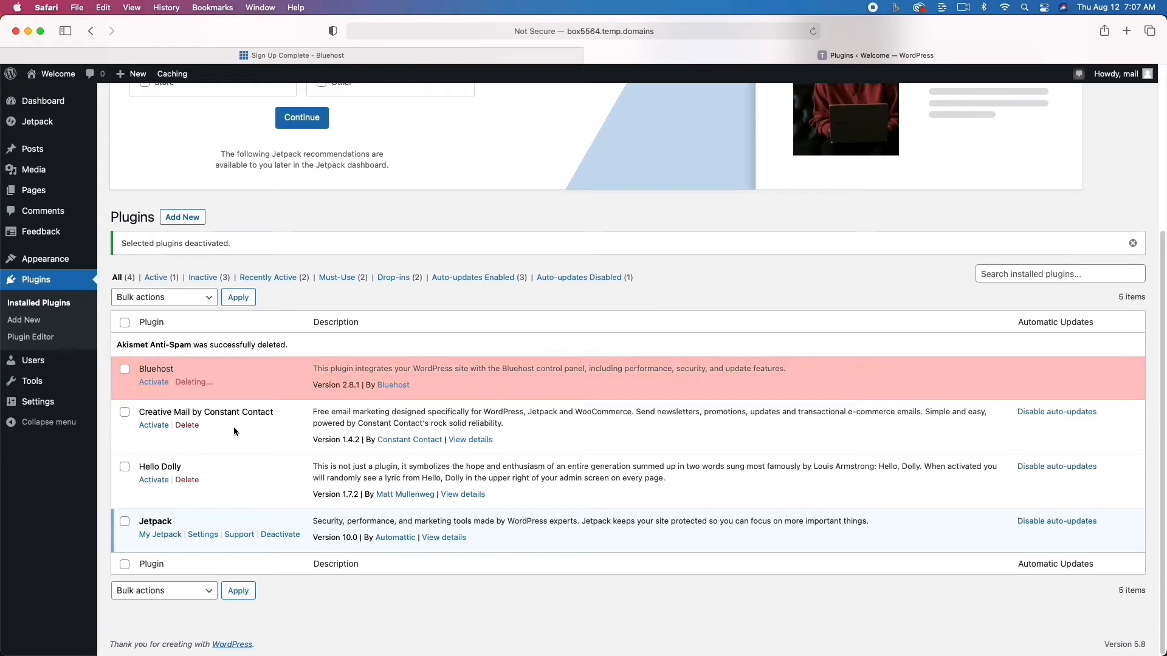
Delete the Creative Mail by Constant Contact and Hello Dolly plugins, confirming each deletion.
left_click(188, 425)
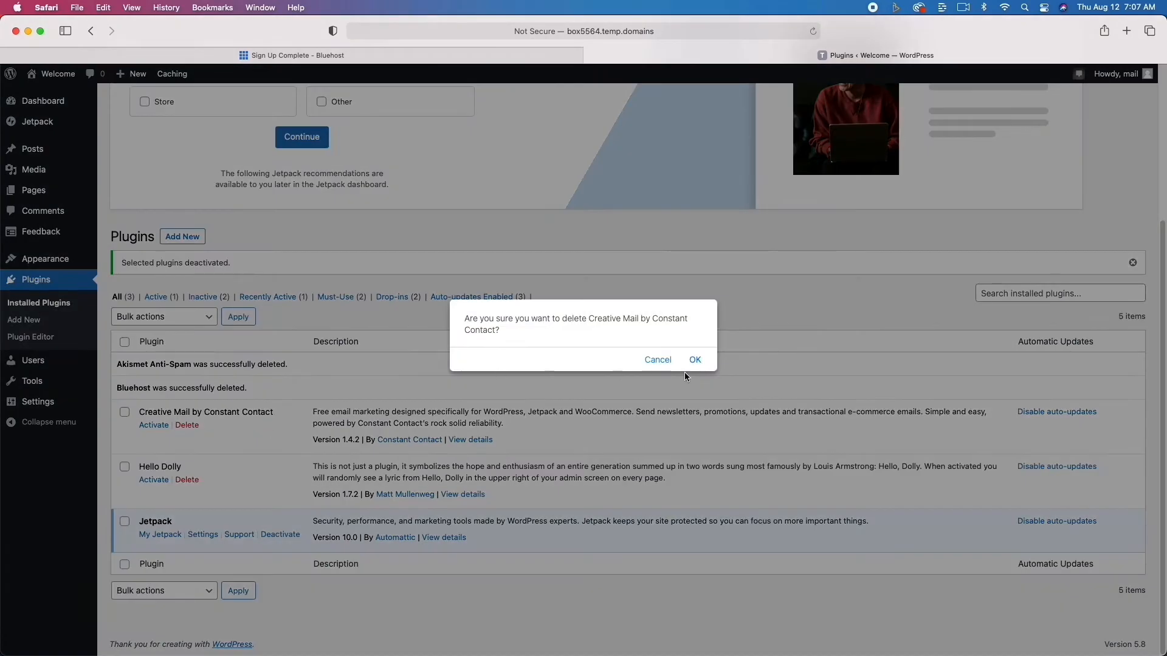
left_click(694, 360)
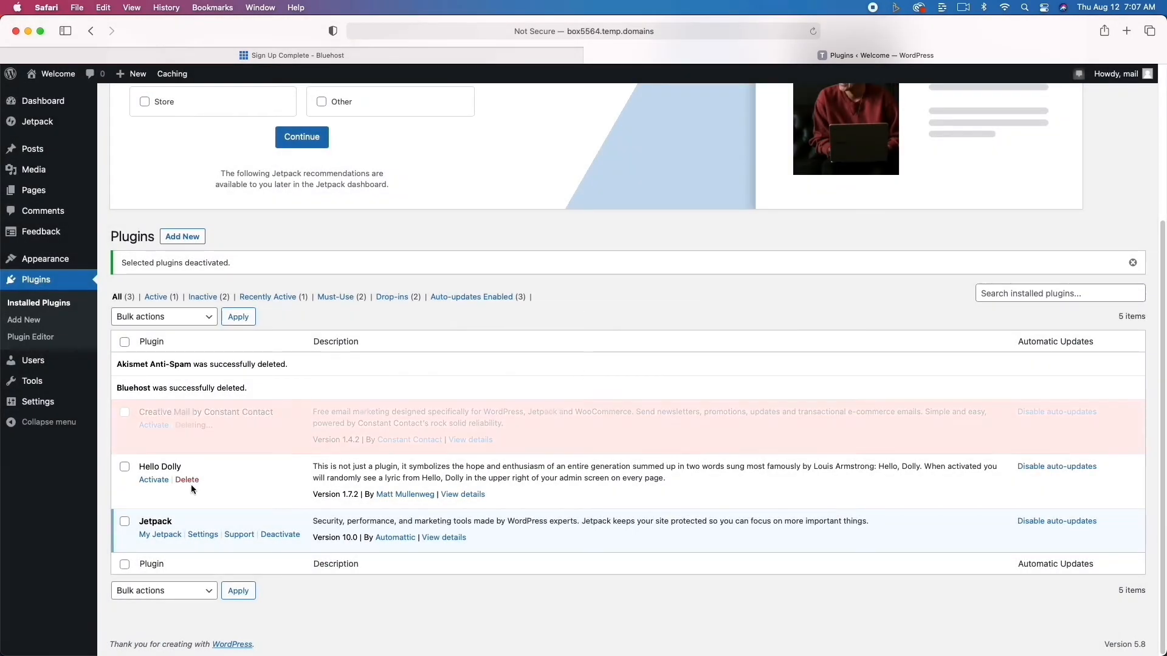
left_click(189, 481)
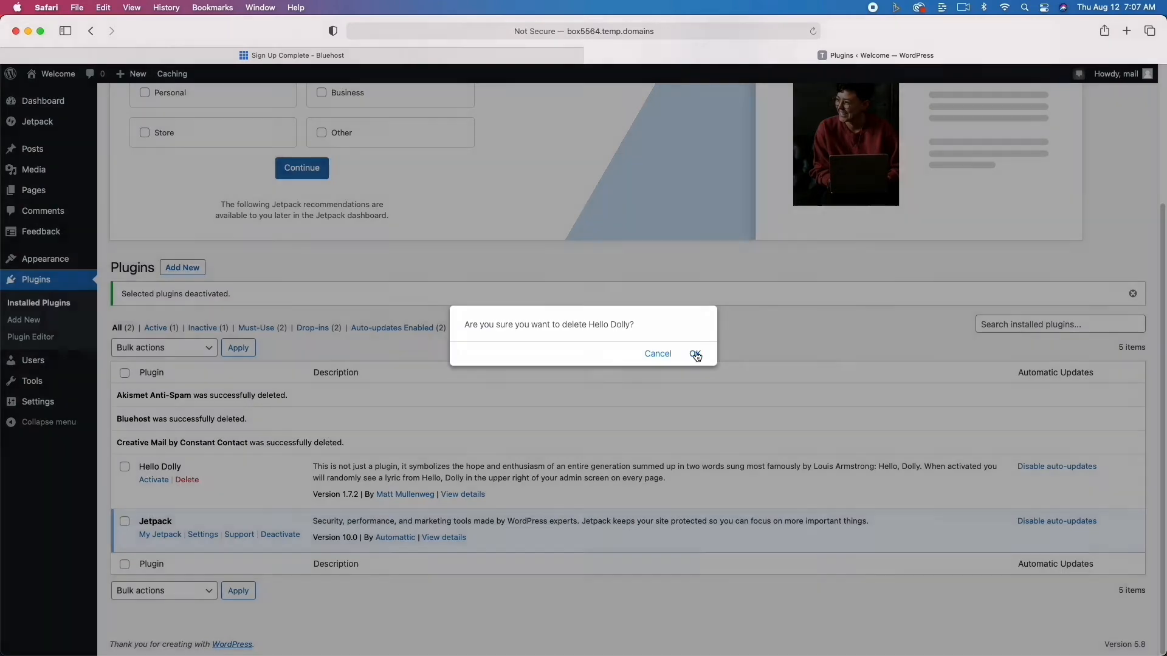
left_click(696, 354)
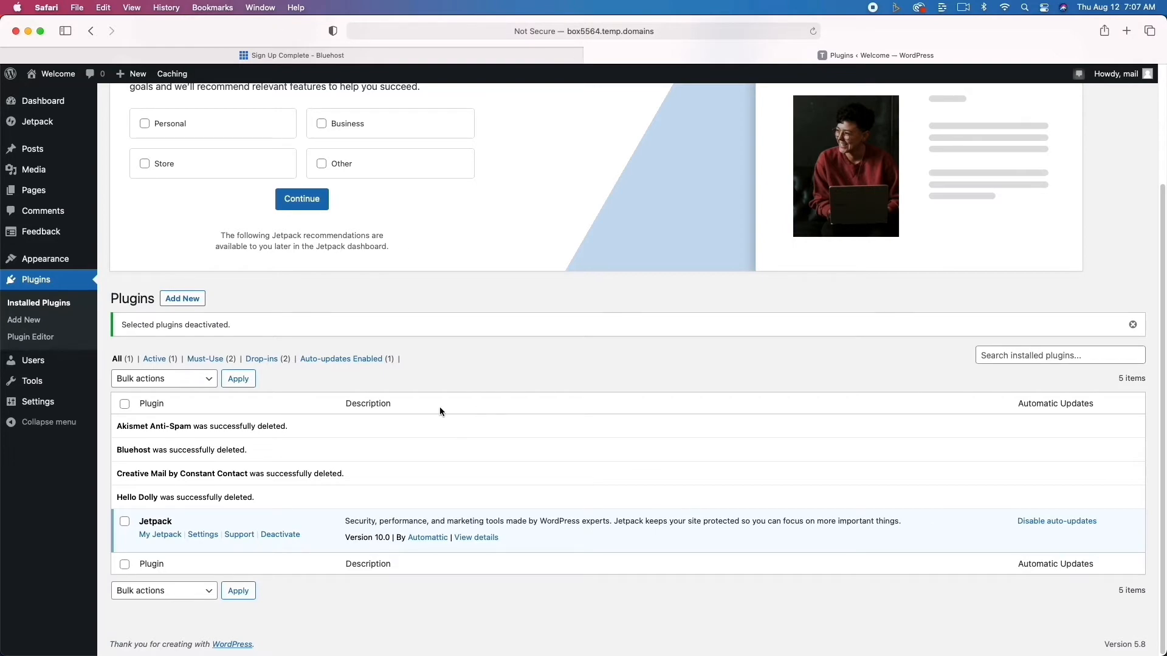
Review the WordPress General Settings from the site title down to the week start, including the available timezone choices.
mouse_move(49, 406)
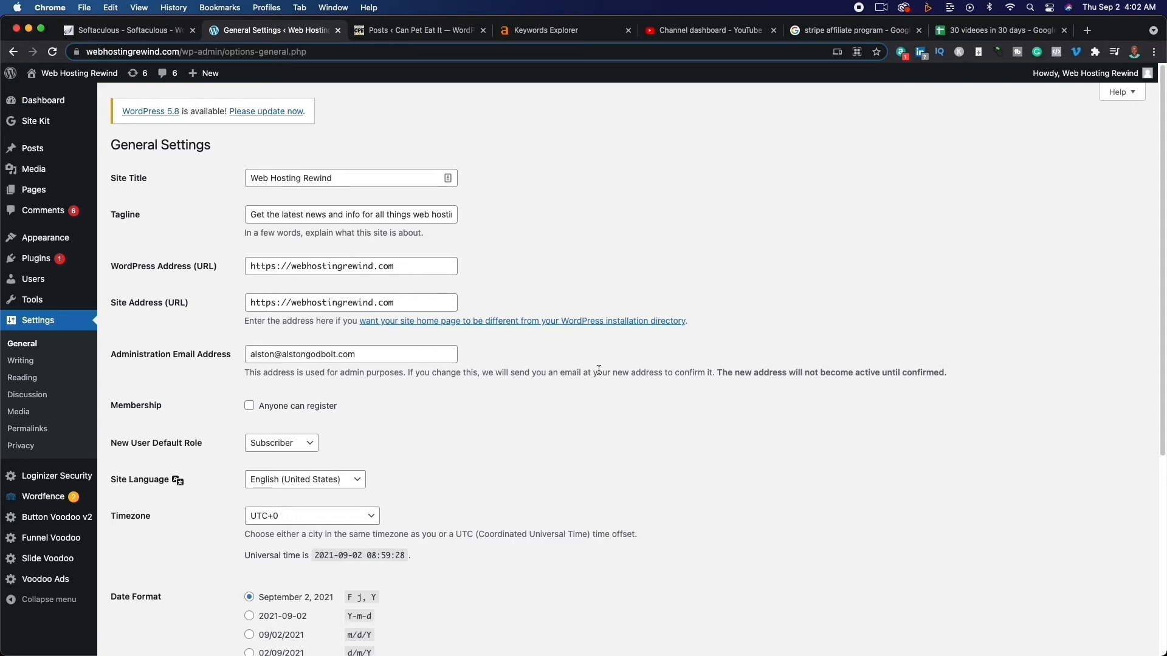
scroll(600, 394, "down", 3)
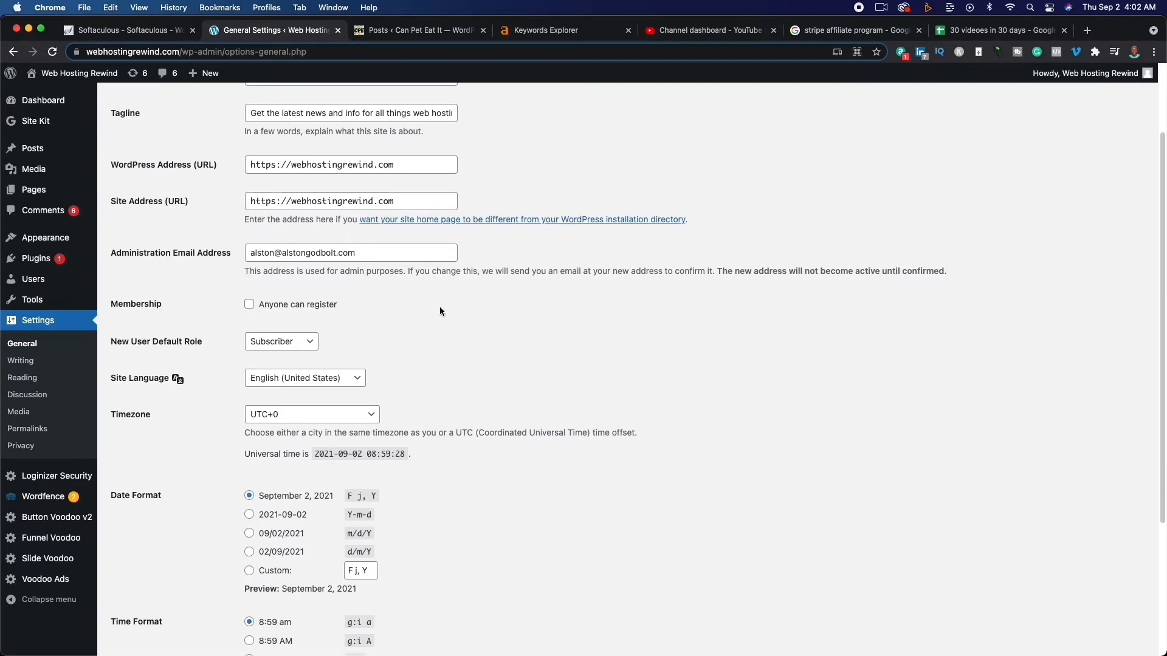
scroll(516, 322, "down", 2)
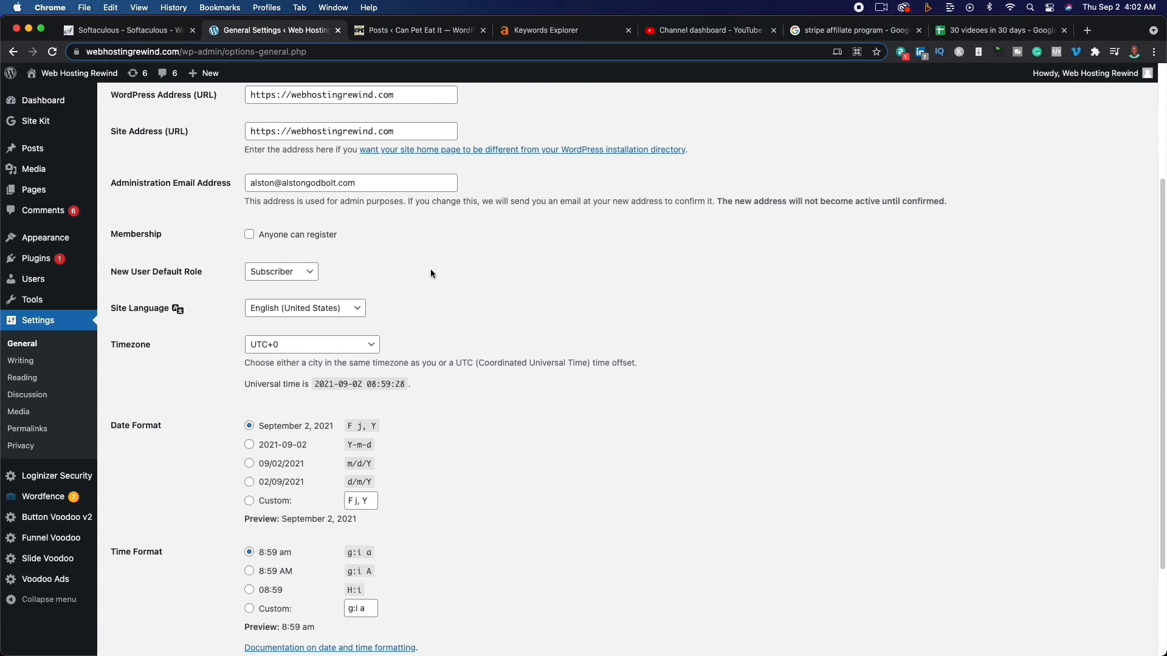
scroll(459, 304, "down", 2)
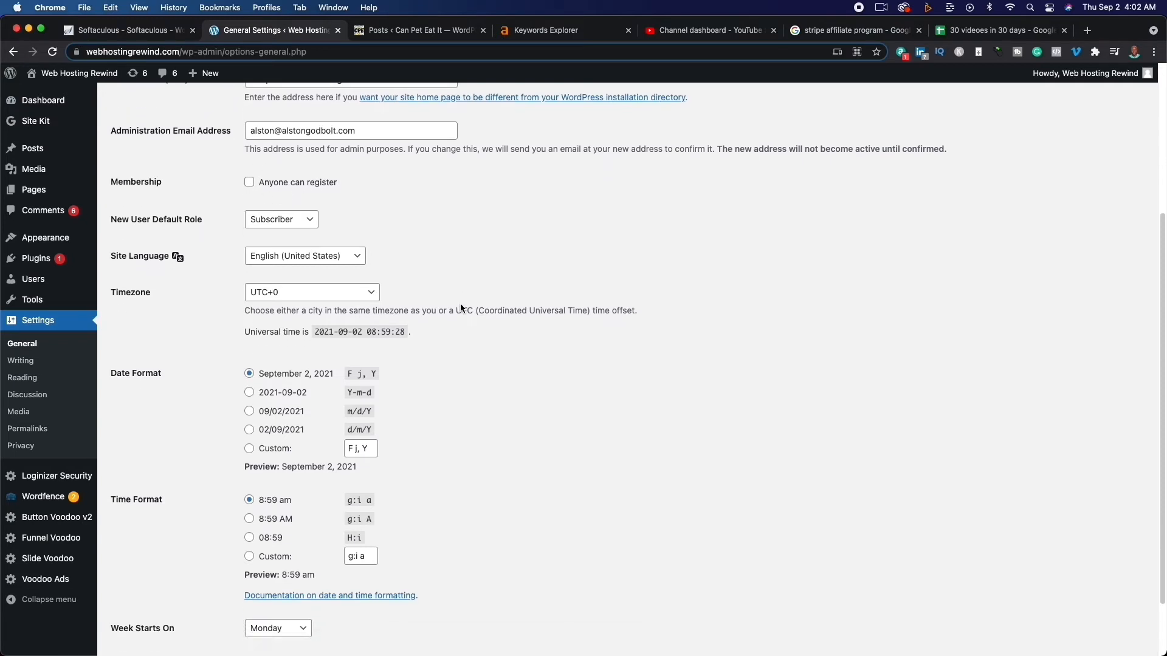
left_click(310, 294)
scroll(345, 378, "up", 15)
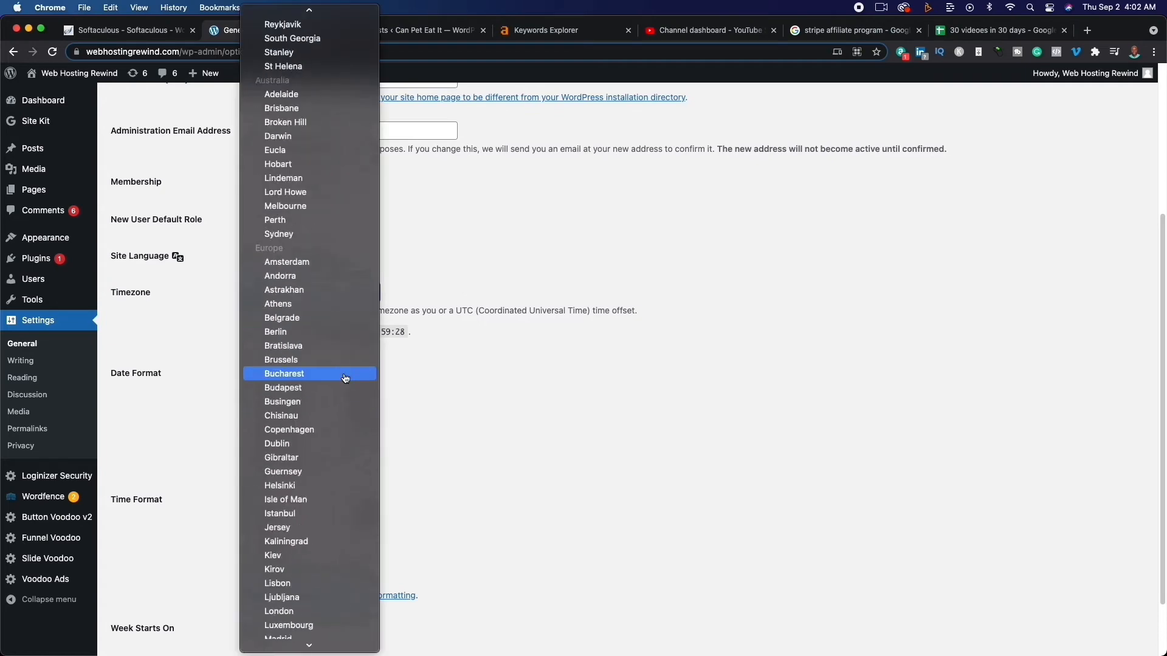
scroll(345, 378, "up", 10)
left_click(573, 407)
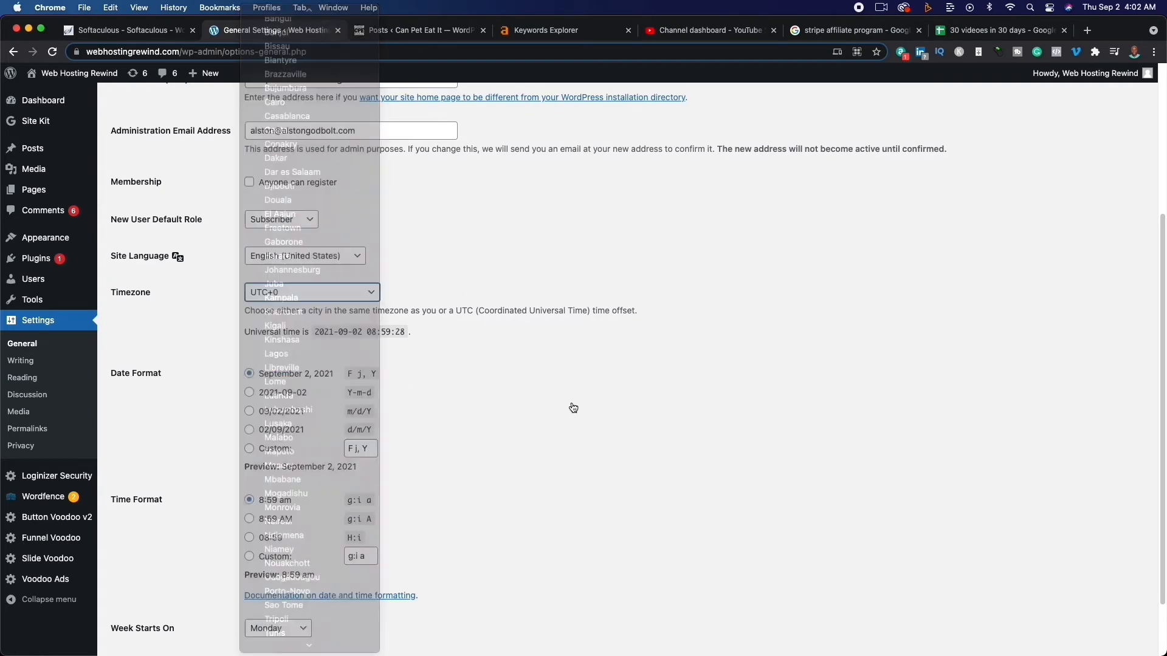
scroll(553, 419, "down", 3)
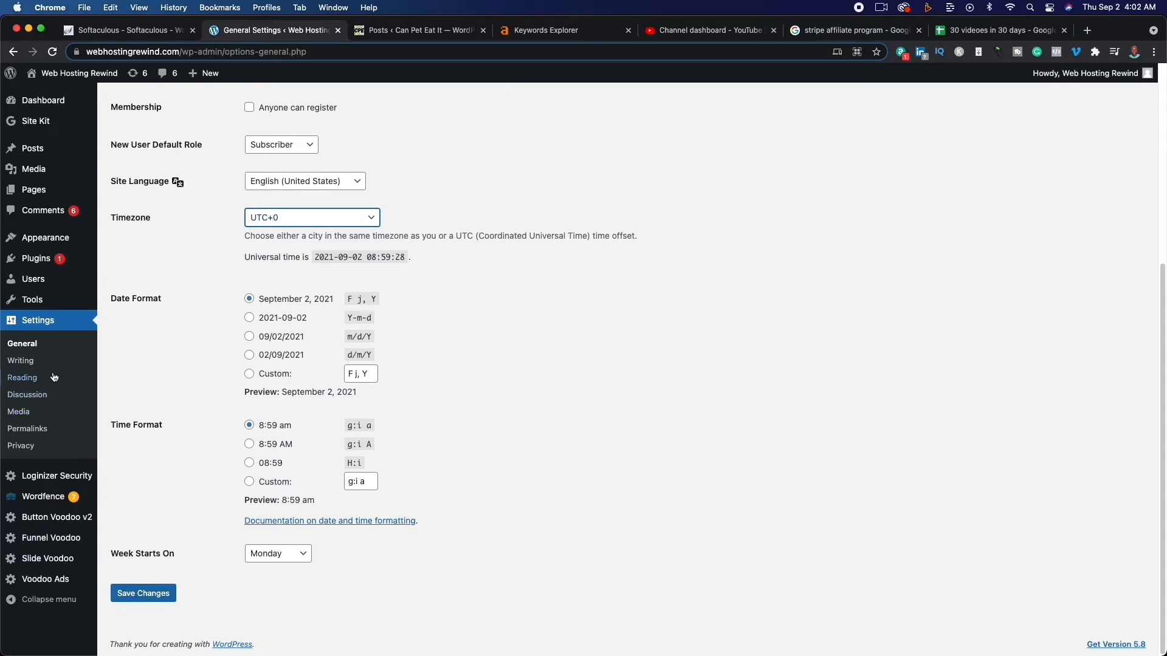
View the Writing Settings and examine the search engine visibility option in the Reading Settings.
left_click(23, 361)
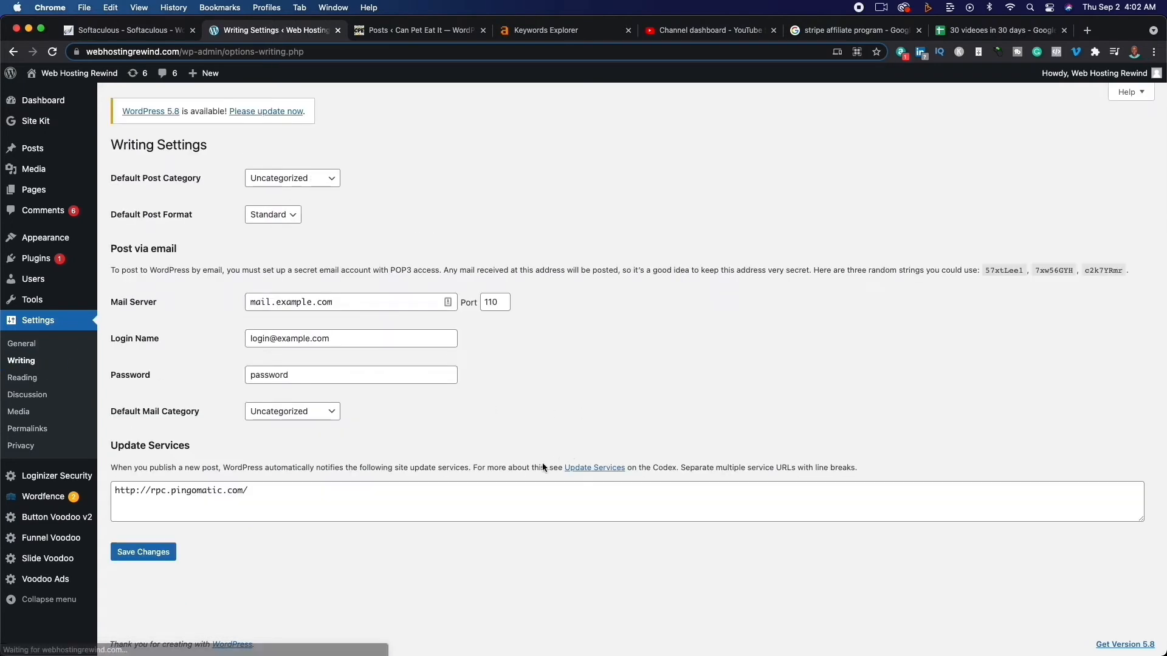
left_click(21, 377)
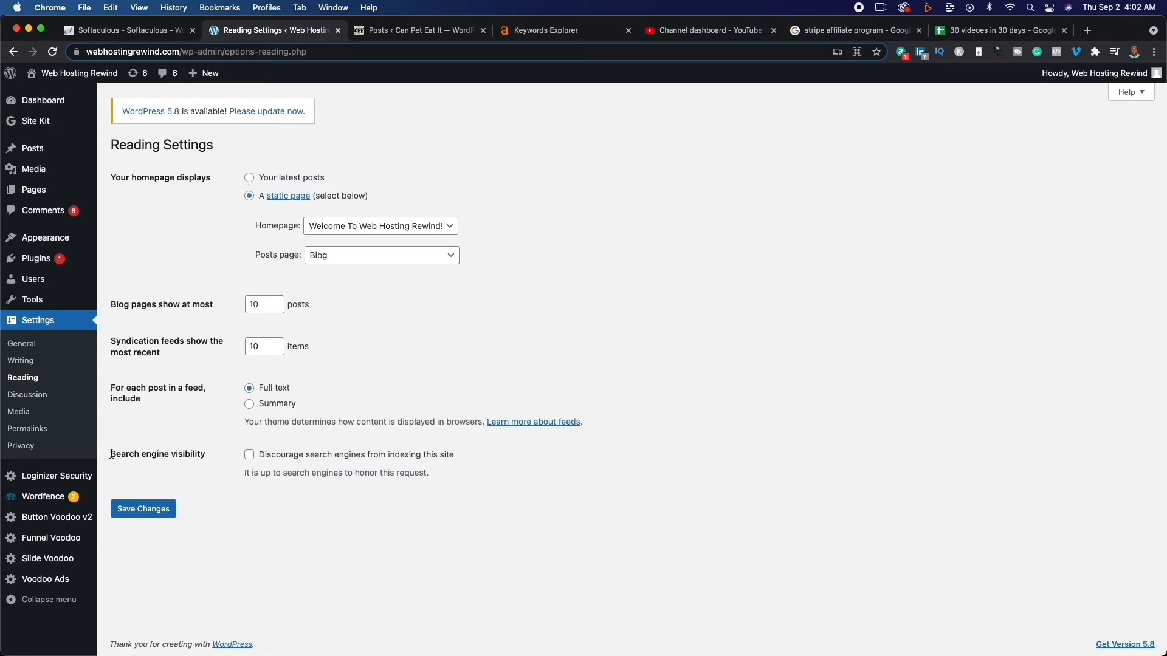
left_click_drag(112, 454, 201, 454)
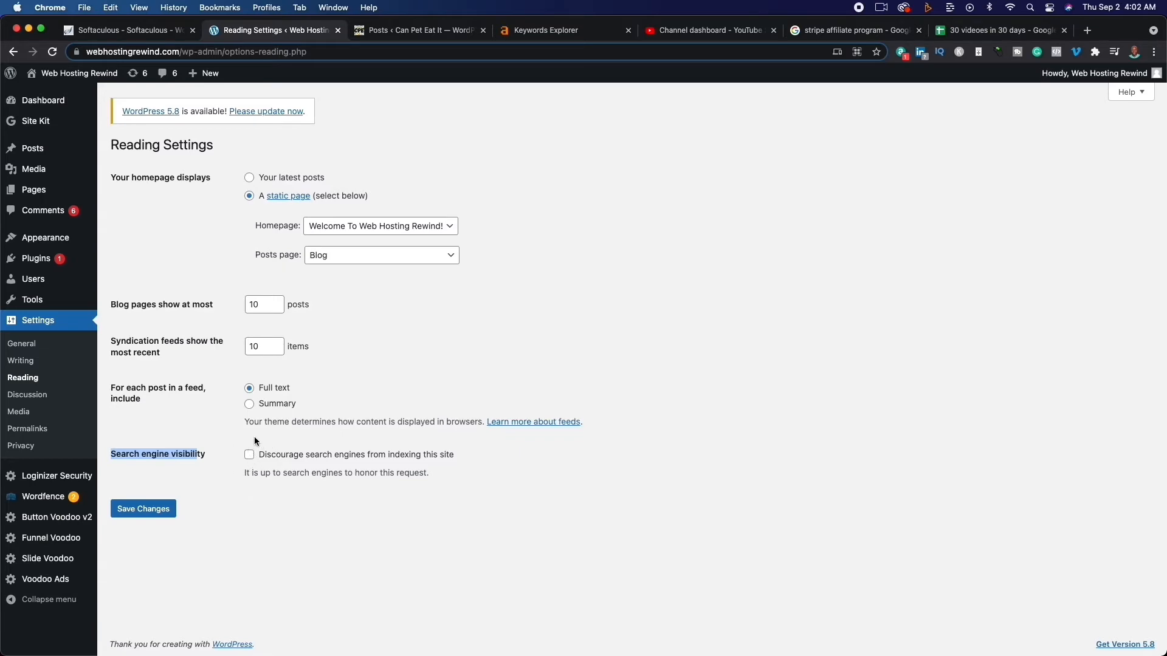
Look through the Discussion Settings and the Media Settings of the site.
left_click(17, 395)
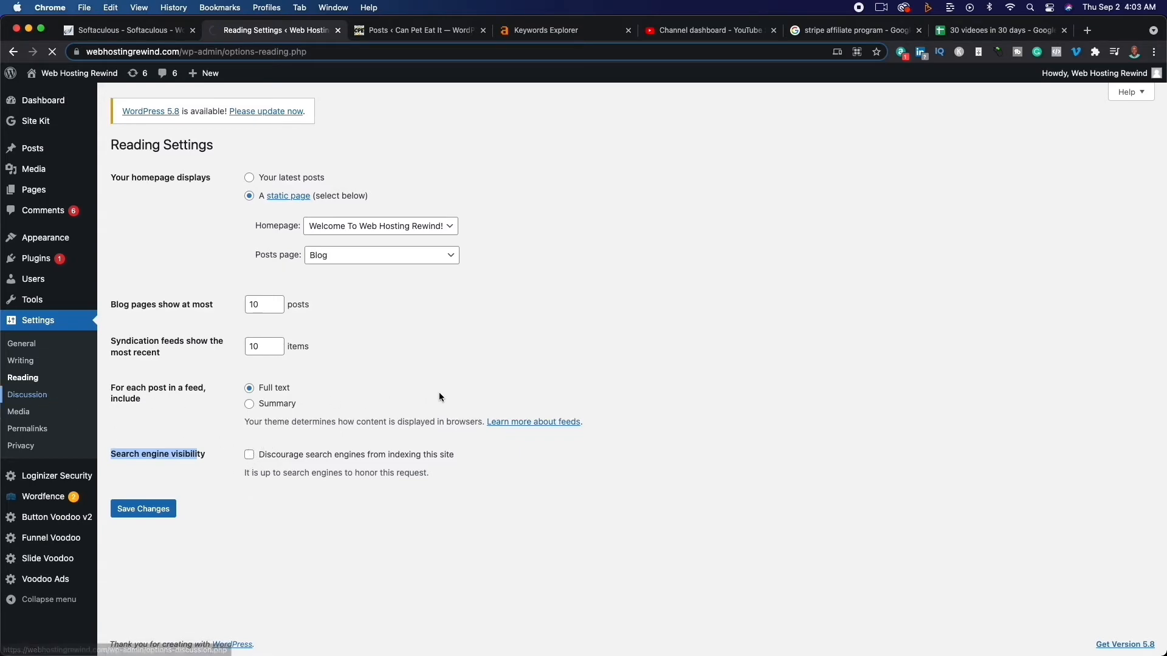
scroll(450, 487, "down", 8)
scroll(450, 488, "up", 8)
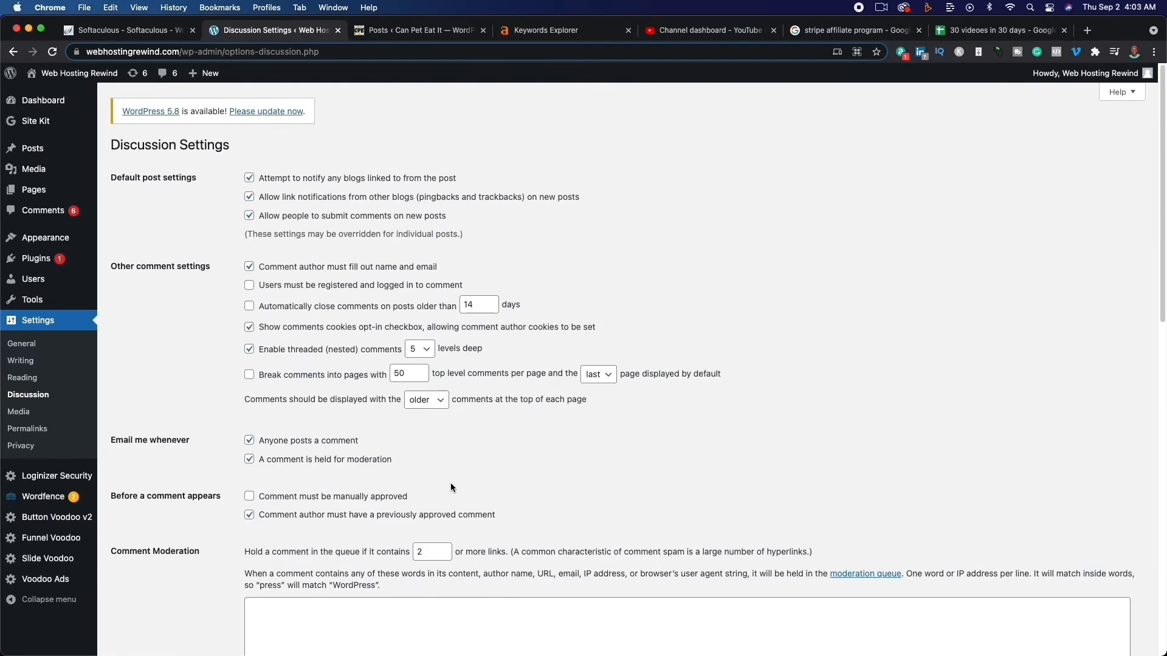
left_click(20, 412)
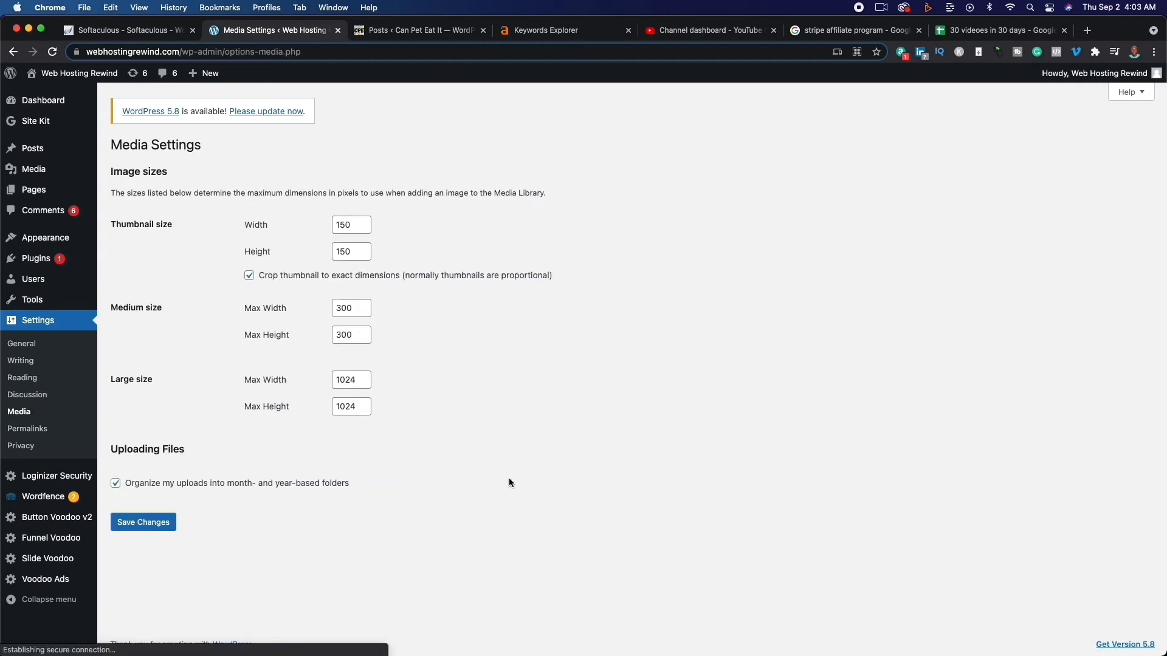
Examine the Permalink Settings, focusing on the sample-post part of the Post name URL structure.
left_click(27, 430)
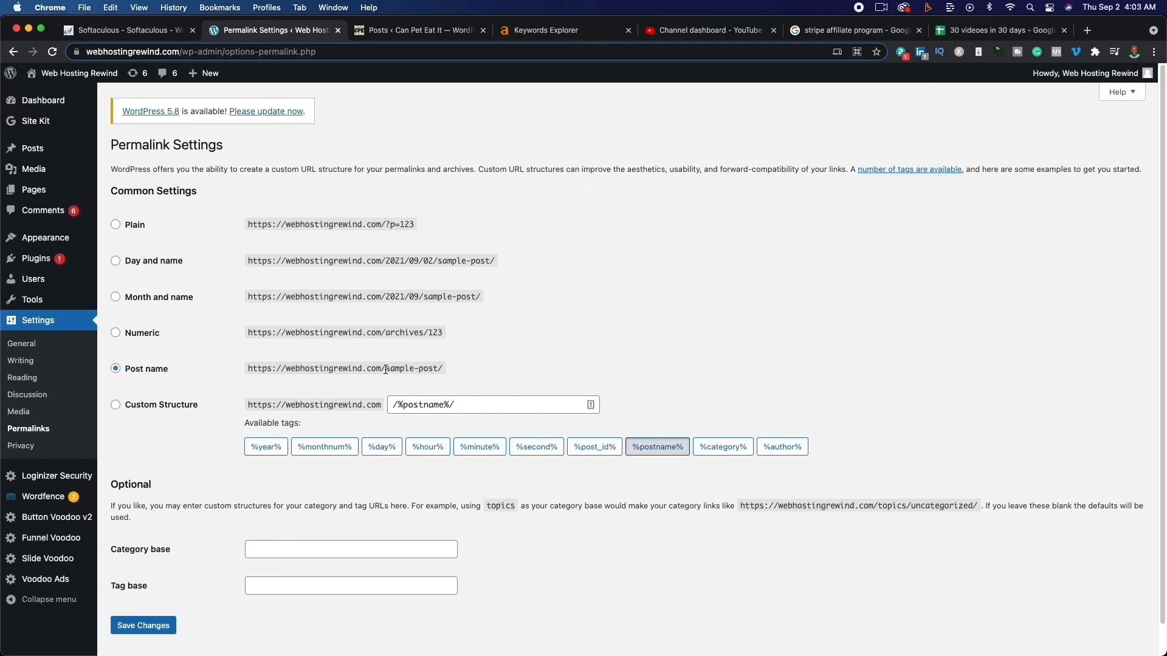
left_click_drag(385, 369, 446, 372)
left_click(655, 324)
scroll(318, 401, "down", 1)
scroll(664, 389, "up", 1)
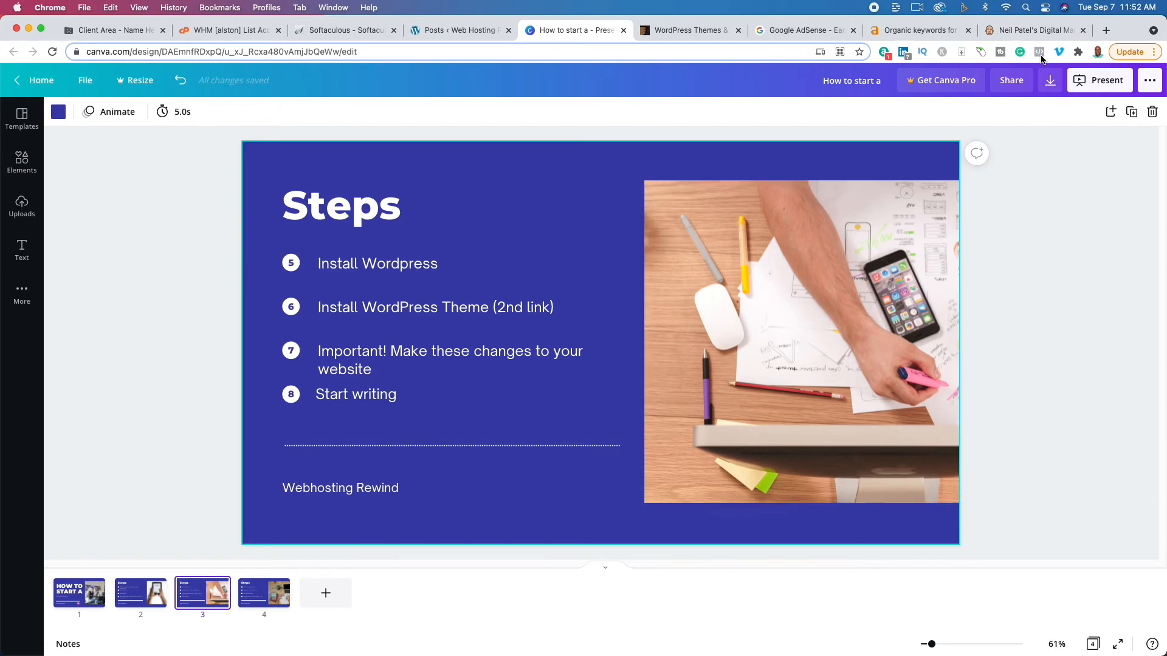
Switch to the Neil Patel blog, dismiss the free registration pop-up and browse its list of articles.
left_click(1039, 36)
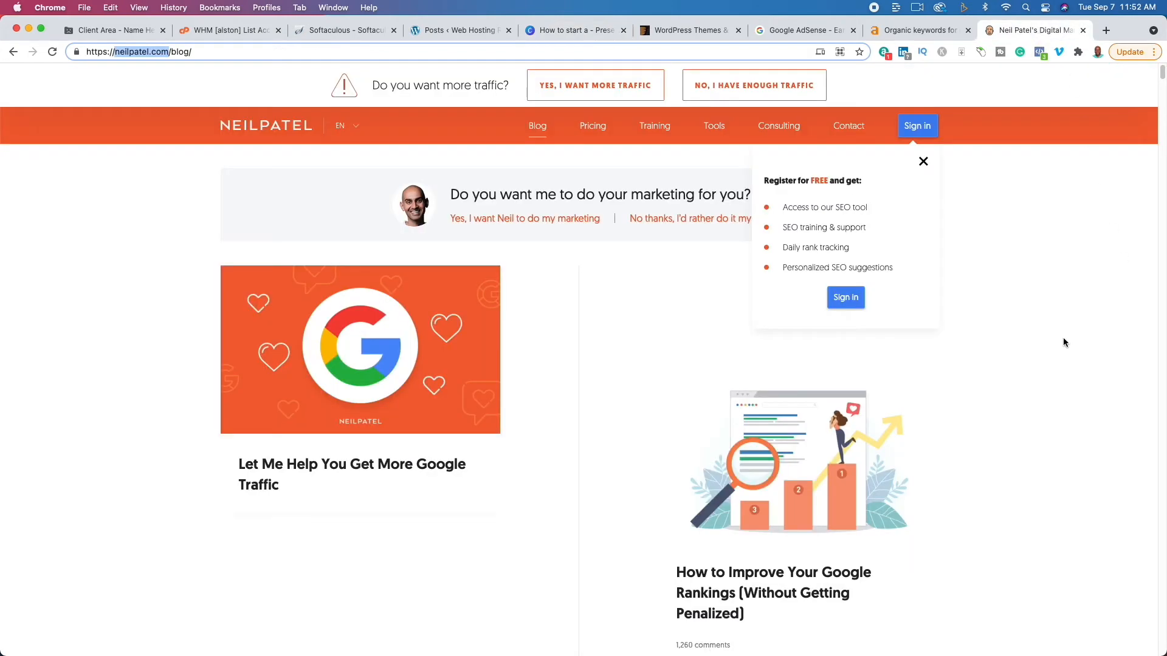
left_click(924, 161)
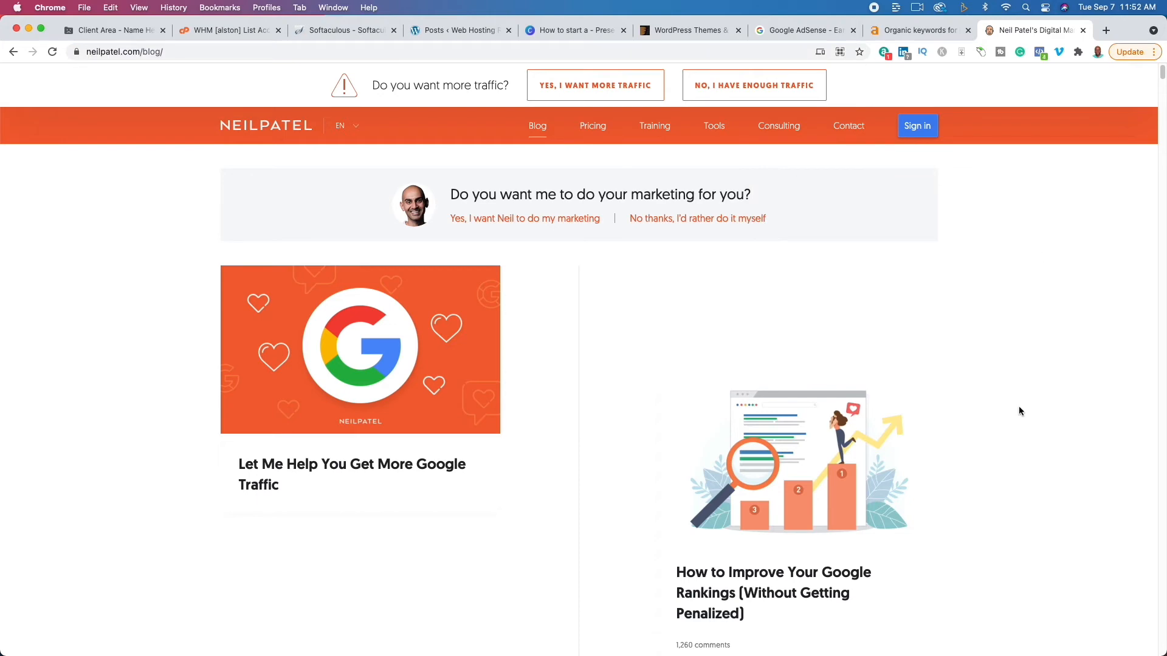
scroll(1033, 443, "down", 6)
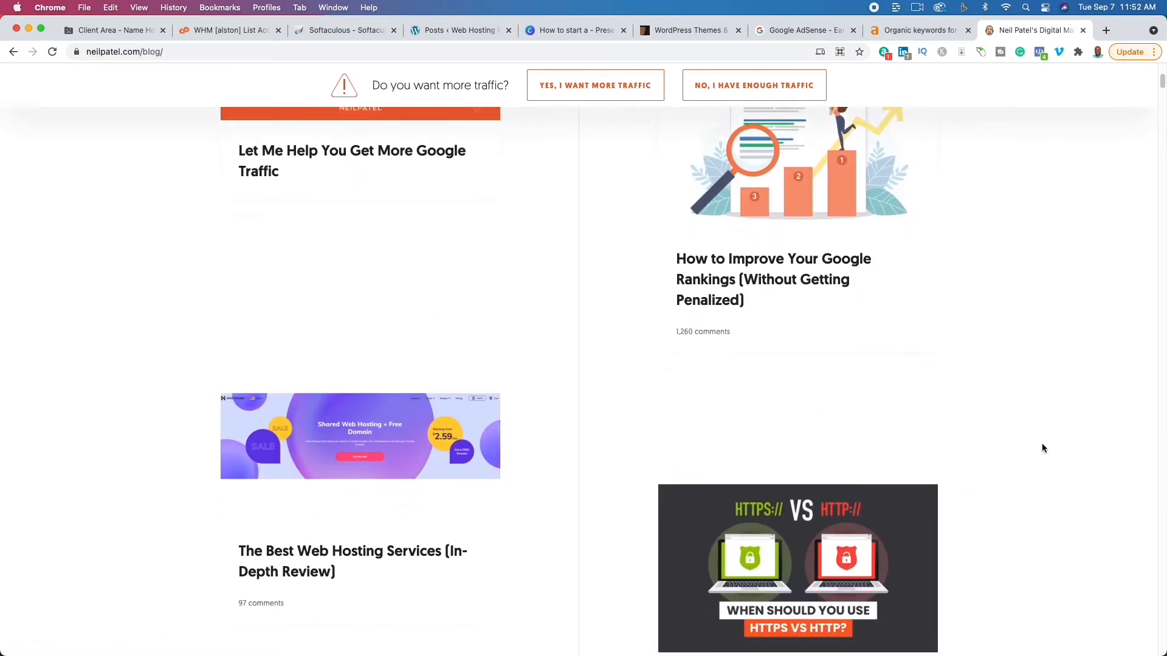
scroll(589, 402, "down", 15)
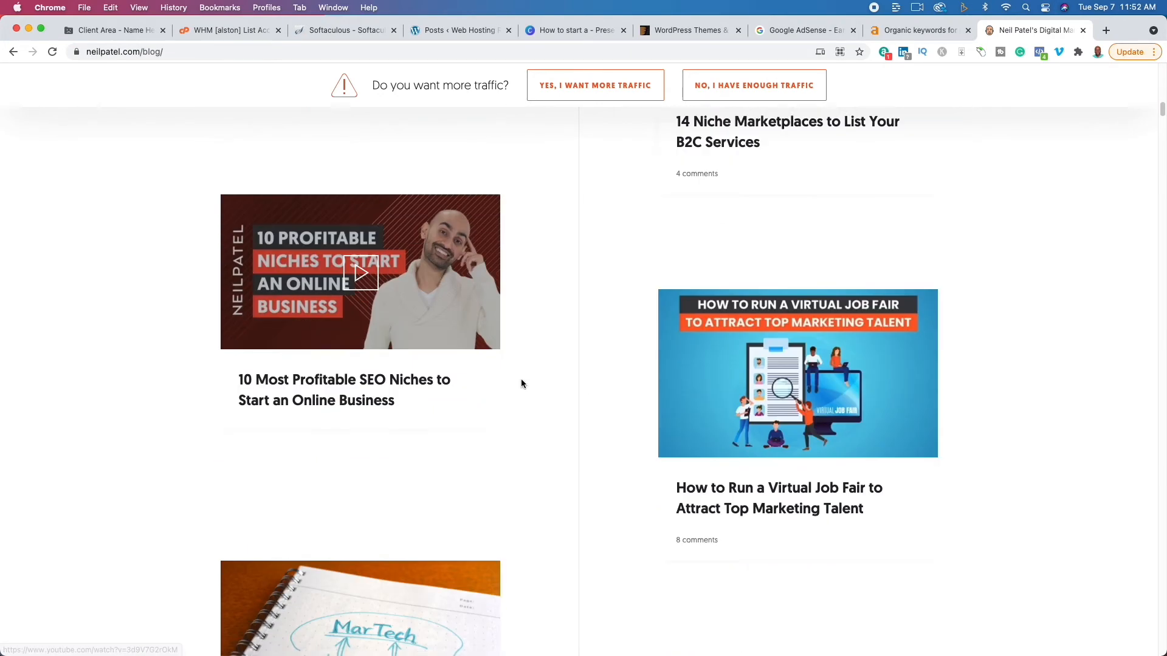
scroll(271, 435, "down", 10)
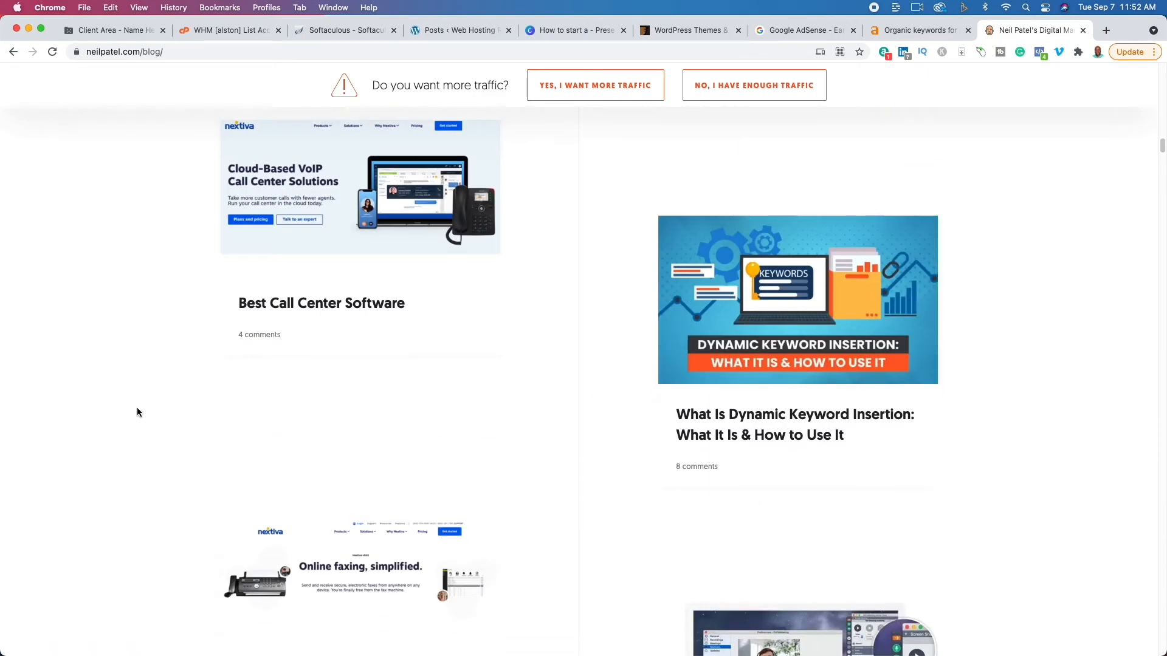
scroll(474, 285, "up", 20)
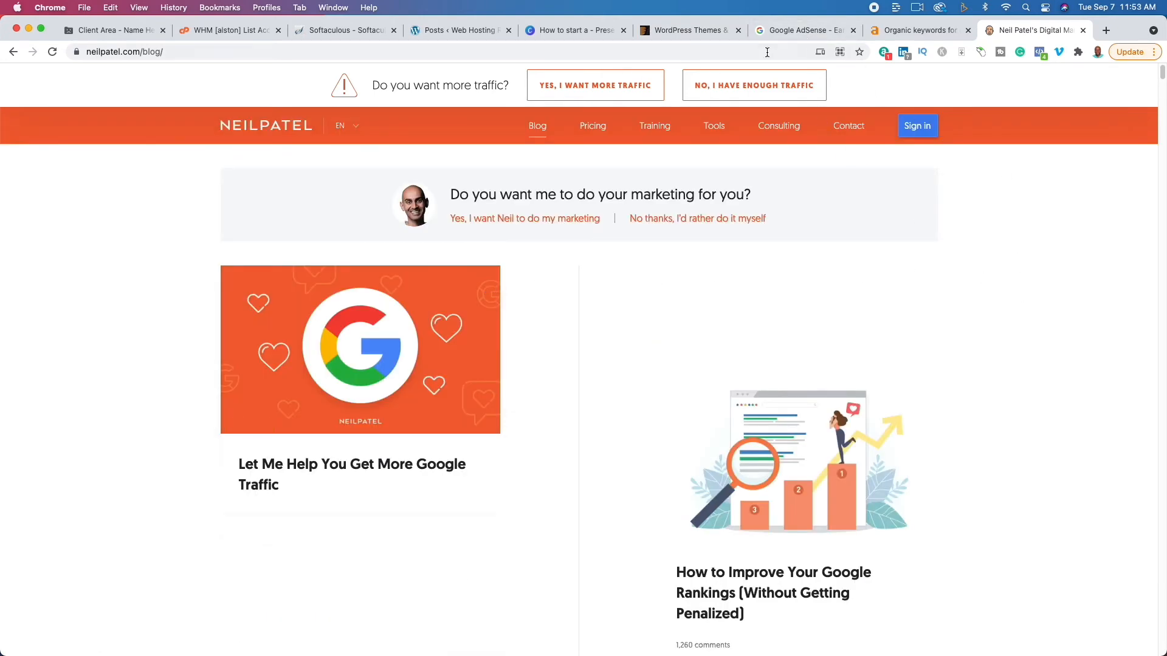
Search ThemeForest for "digital marketing" in the WordPress category and browse the matching themes.
left_click(678, 31)
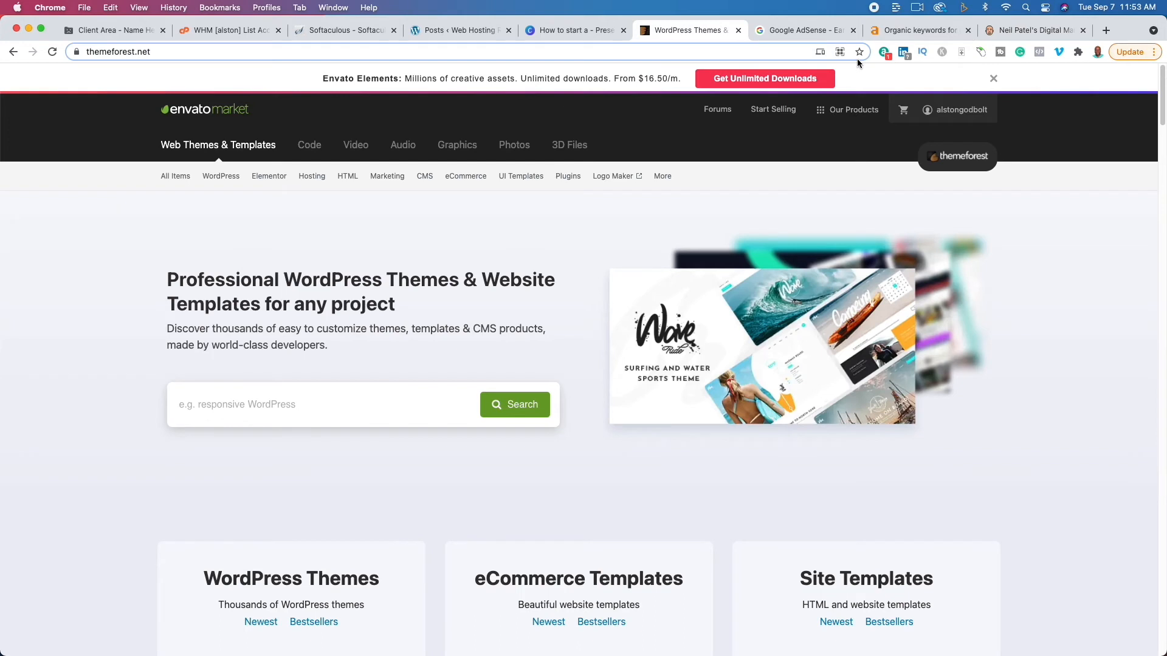
left_click(296, 408)
type("di")
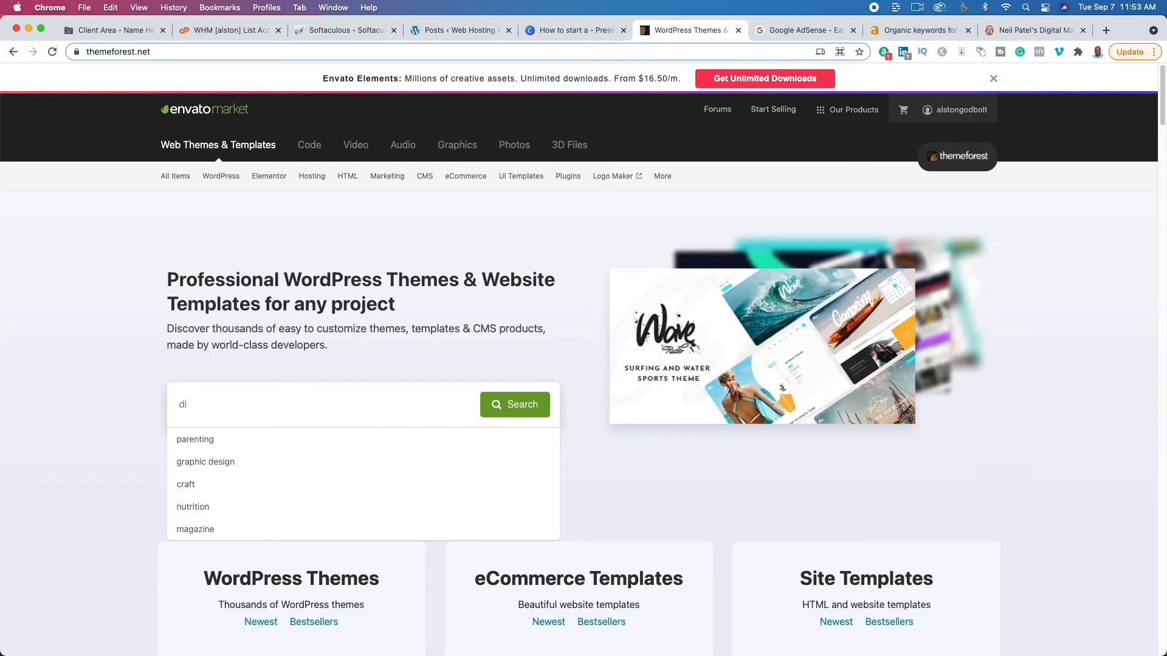
type("gital marketin")
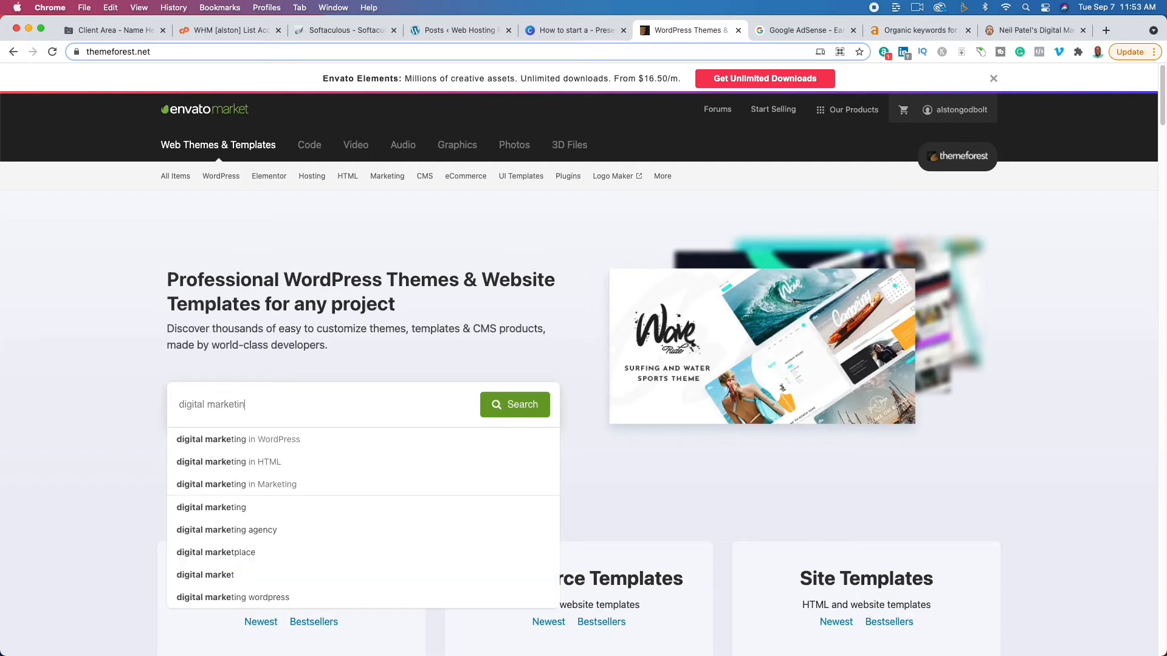
type("g")
left_click(279, 442)
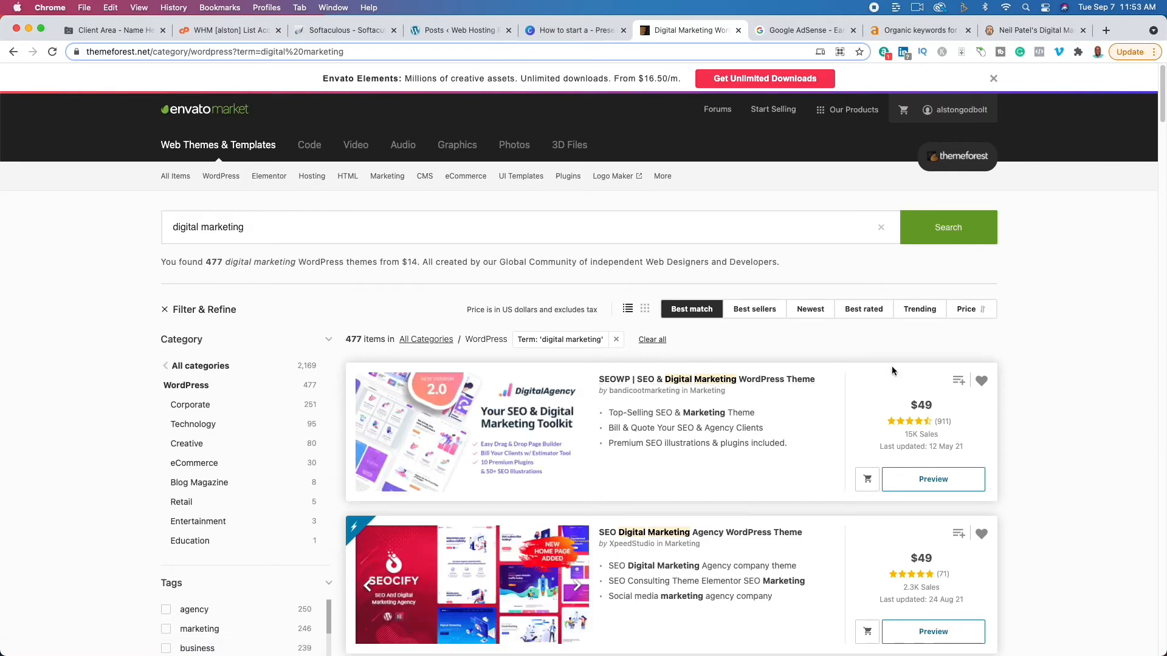
scroll(973, 451, "down", 8)
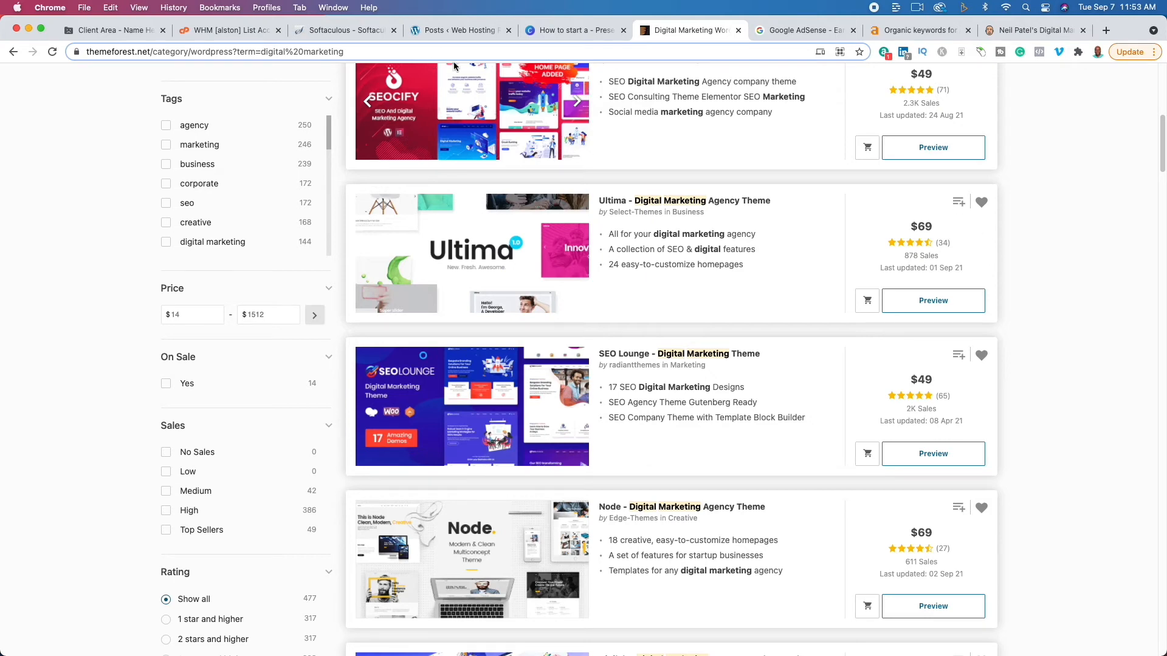
Return to the WordPress admin of Web Hosting Rewind and open the form for uploading a new theme as a .zip file.
left_click(460, 35)
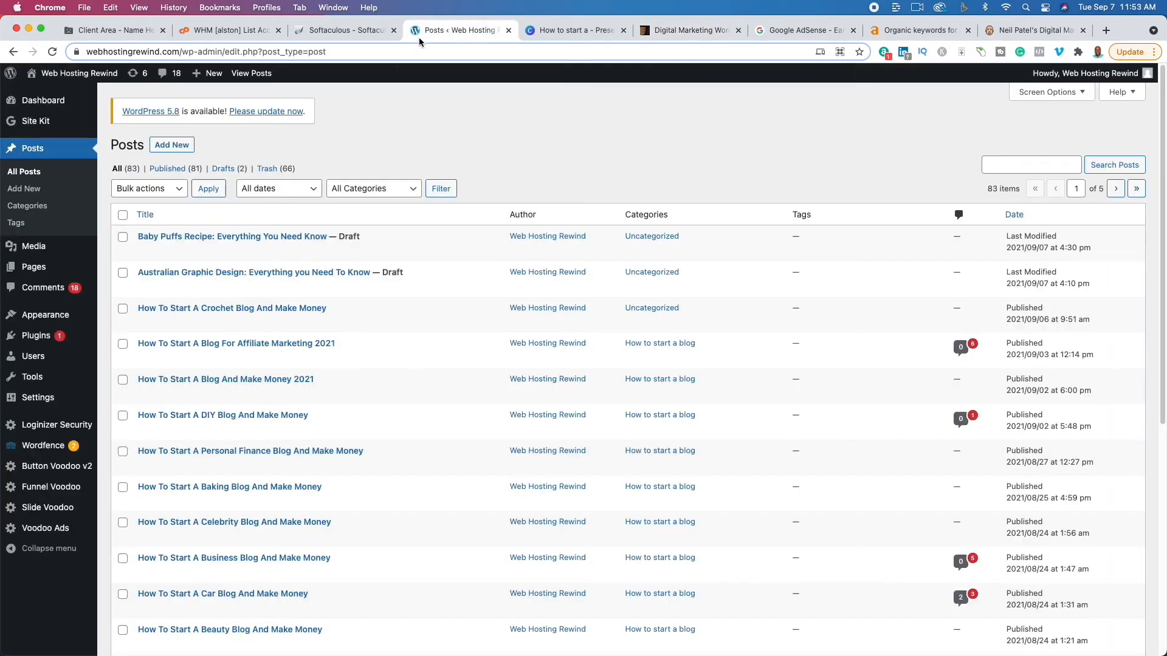
mouse_move(46, 315)
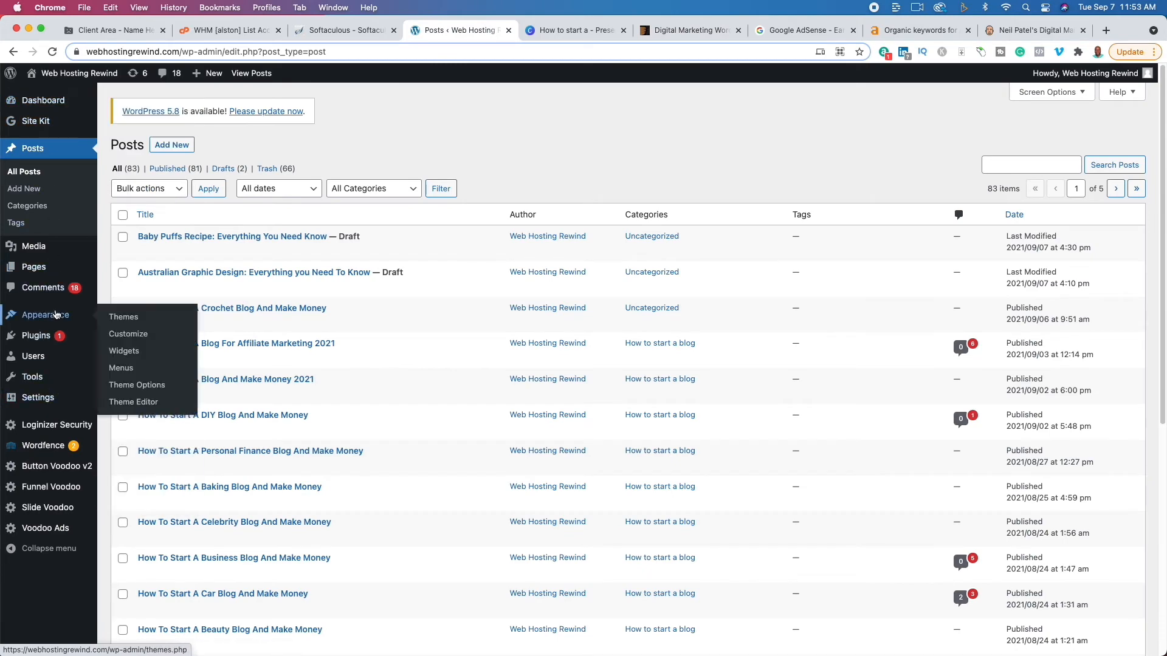
left_click(124, 317)
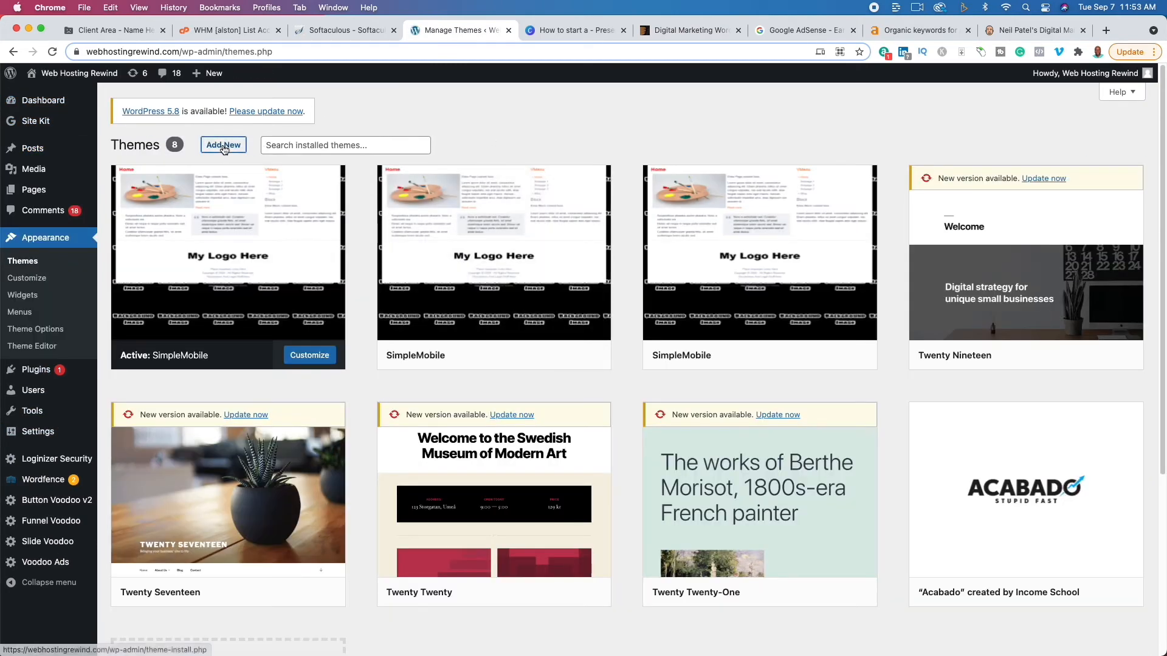
left_click(224, 146)
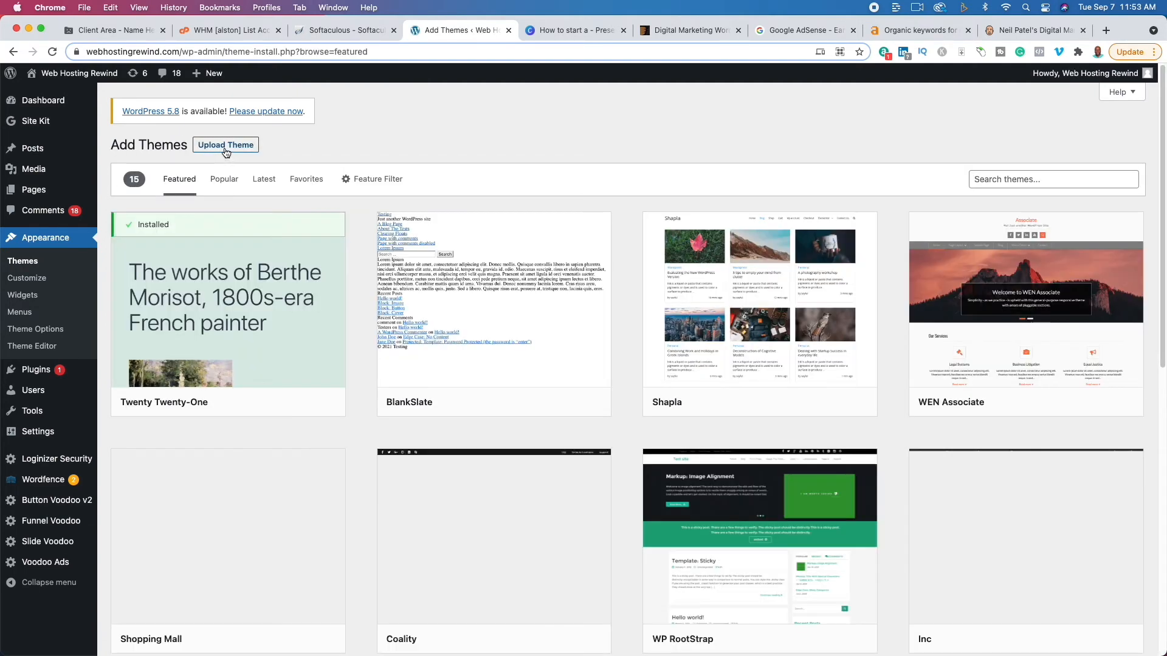
left_click(225, 150)
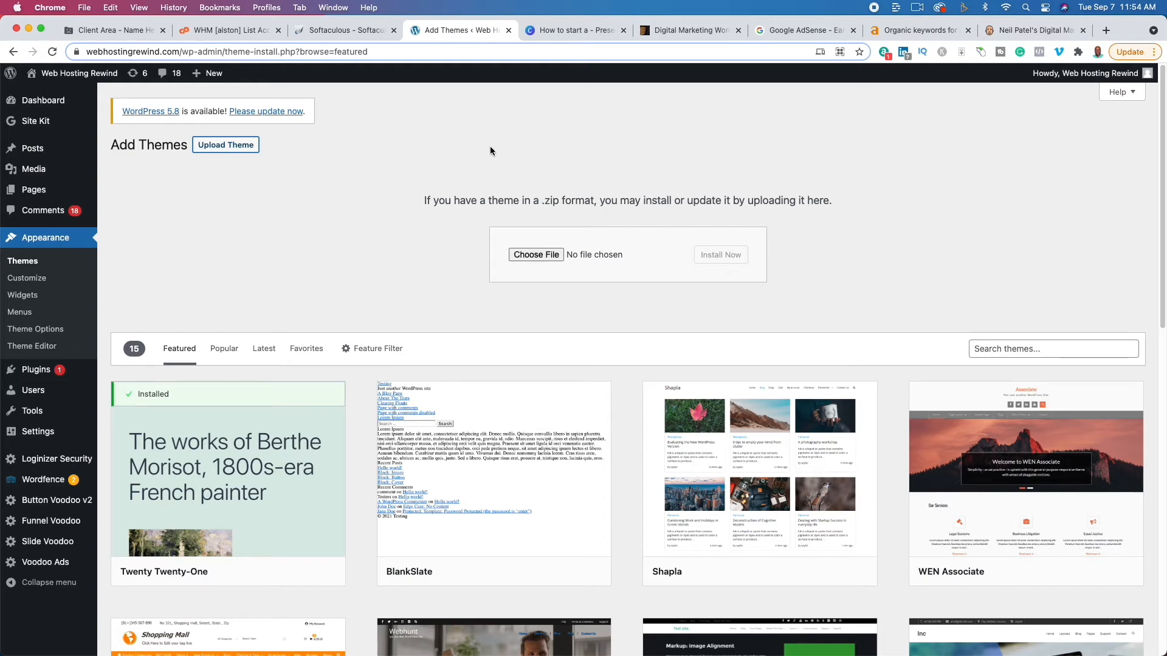
Switch to Ahrefs and filter the neilpatel.com organic keywords to a keyword difficulty of at most 5.
left_click(564, 28)
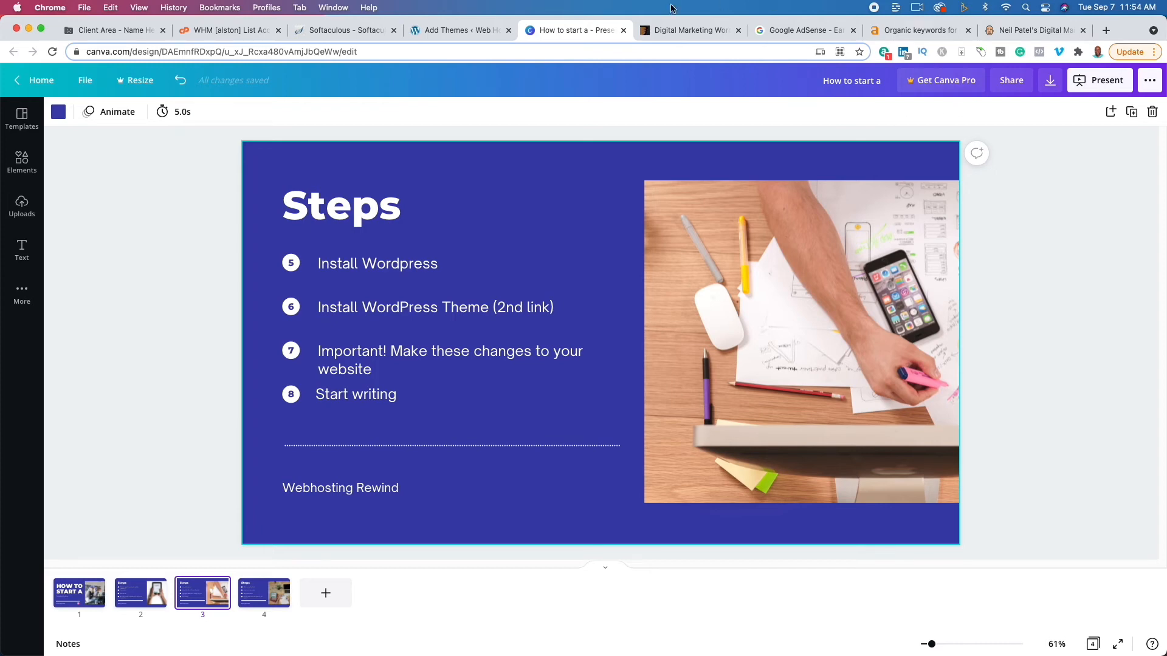
left_click(464, 32)
left_click(914, 28)
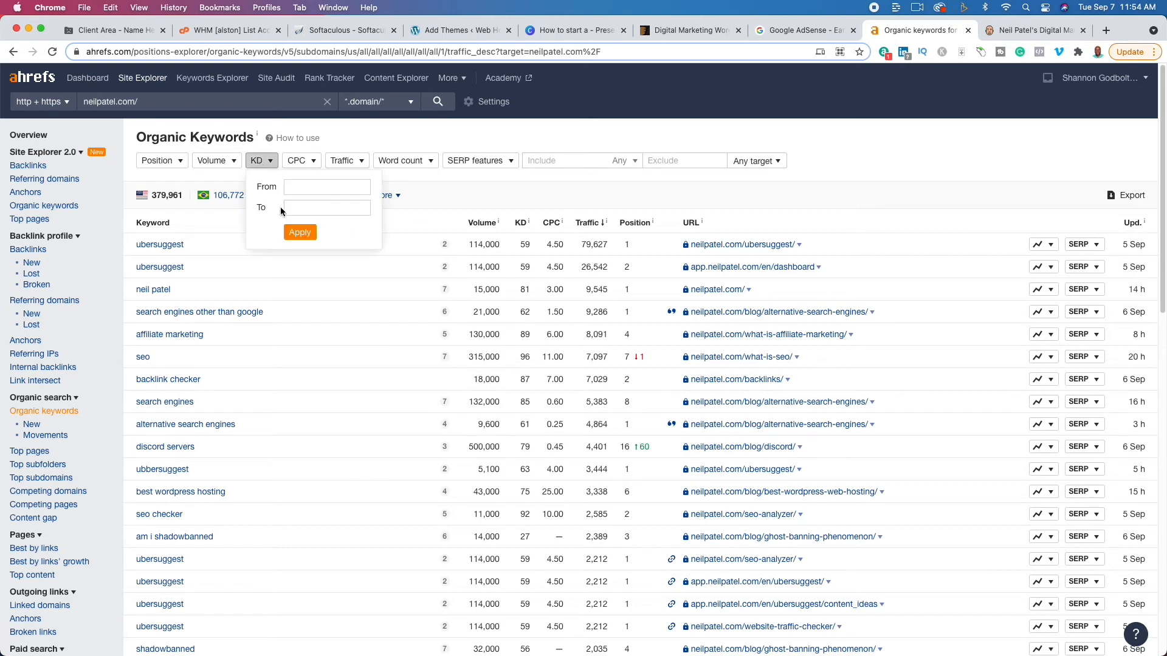
left_click(270, 162)
left_click(316, 203)
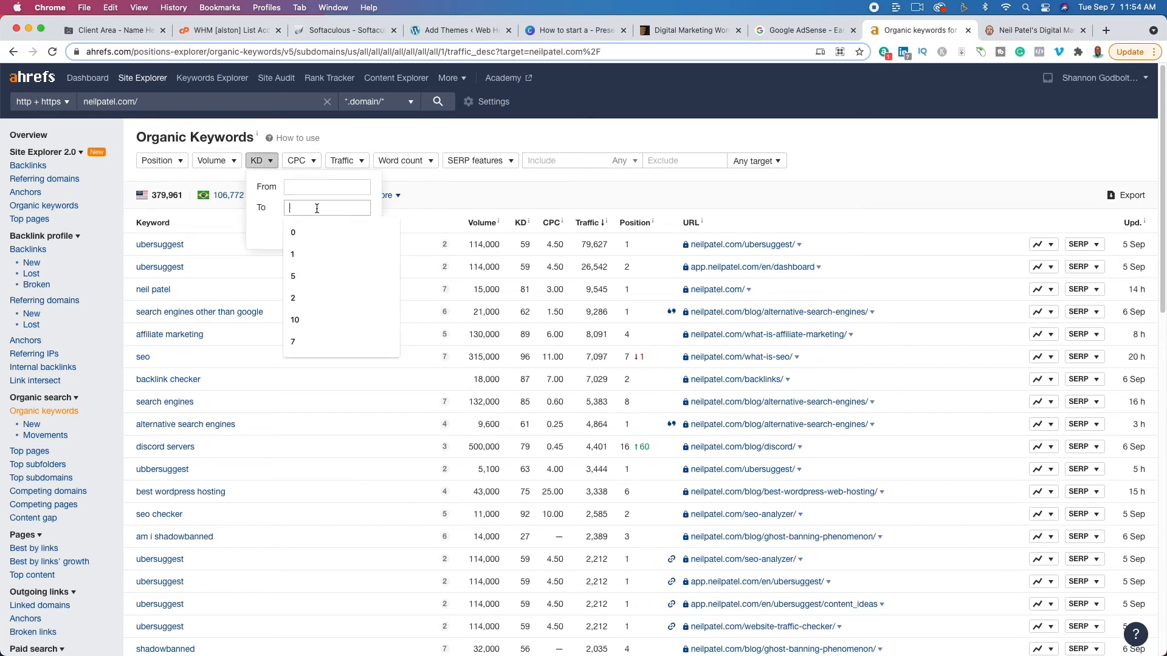
left_click(297, 233)
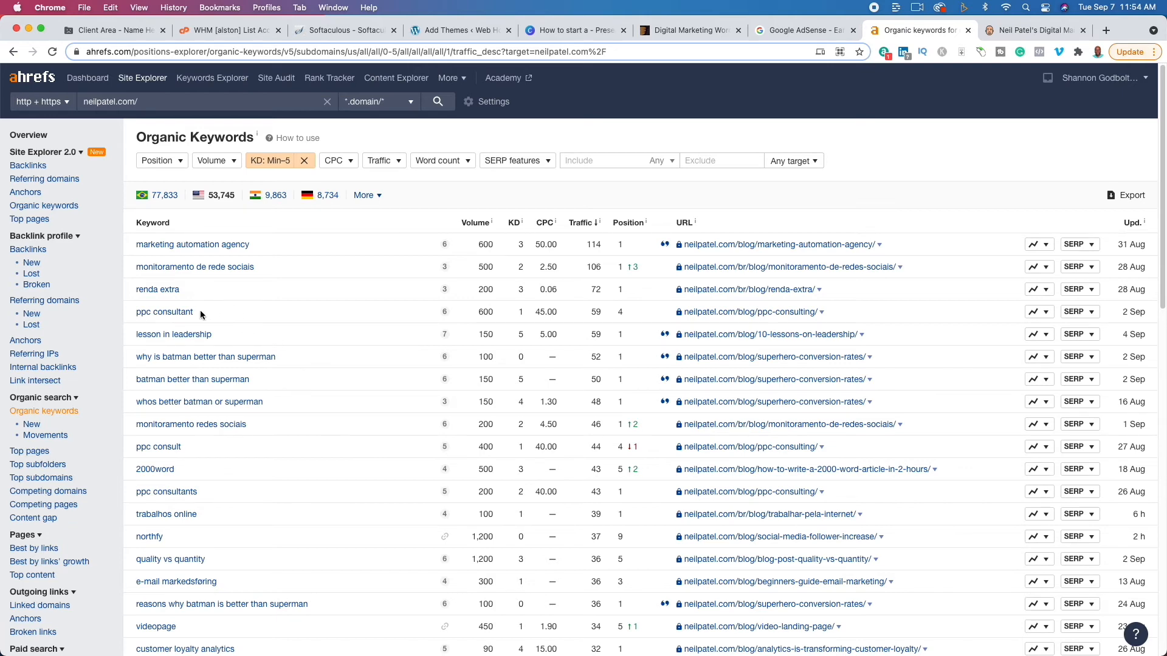
Copy the keyword "ppc consultant" from the list and paste it as the title of a new WordPress post.
left_click_drag(204, 313, 134, 312)
key("super+c")
left_click(444, 31)
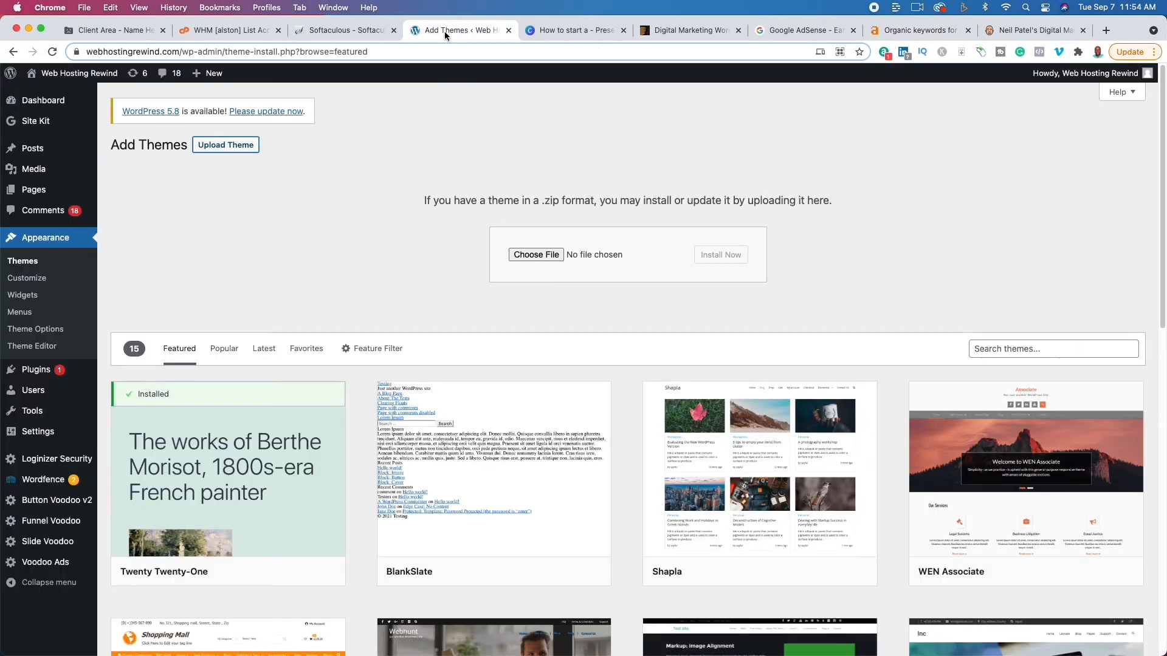
mouse_move(34, 151)
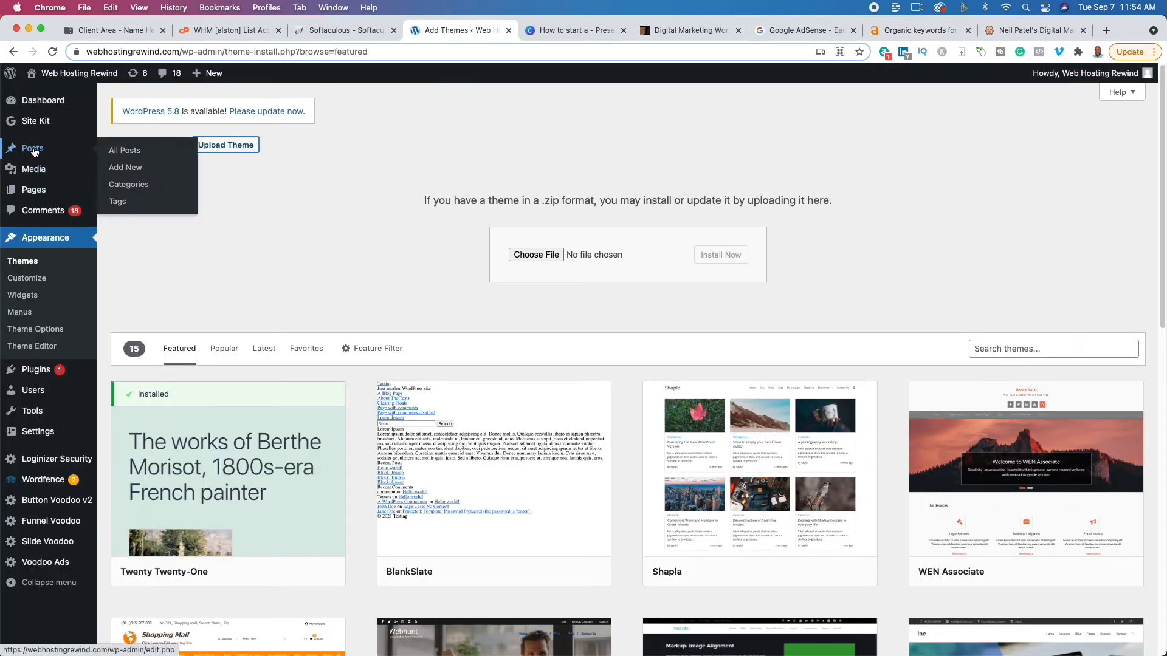
left_click(132, 156)
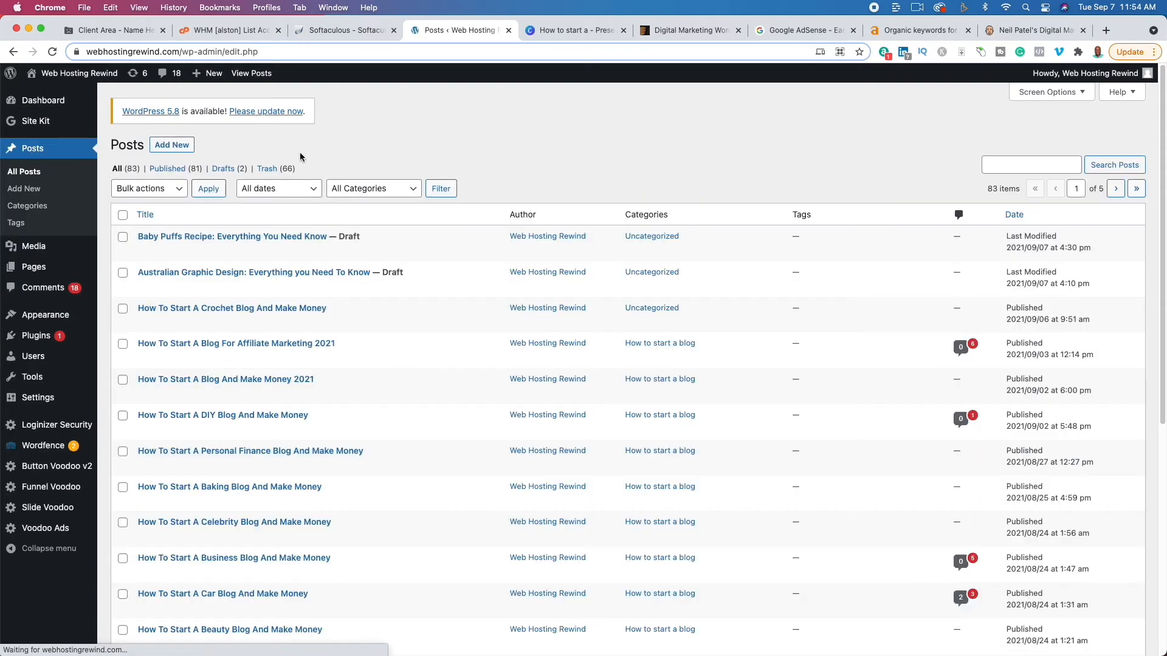
left_click(169, 147)
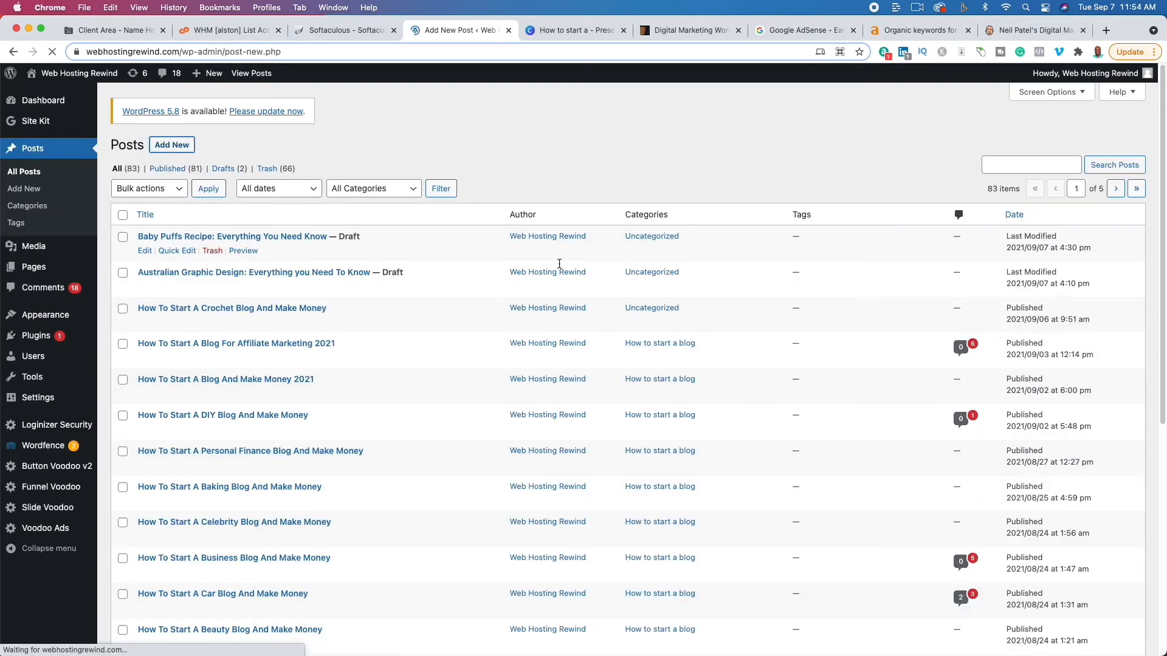
key("super+v")
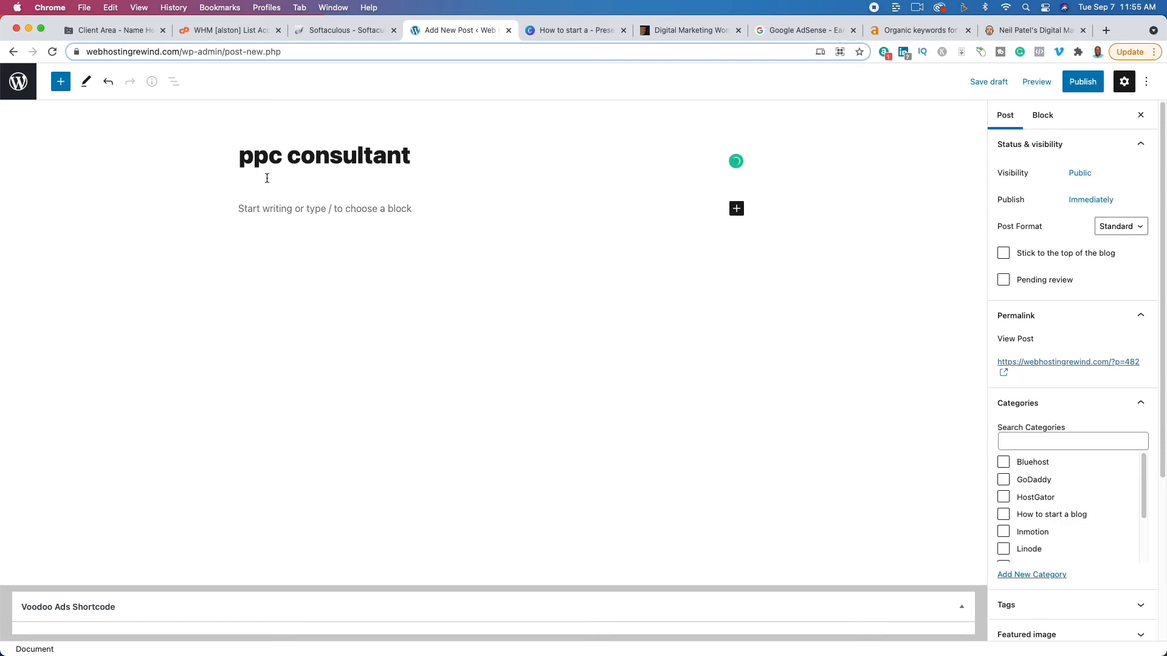
Capitalise the post title so that it reads "PPC Consultant".
left_click_drag(251, 160, 282, 163)
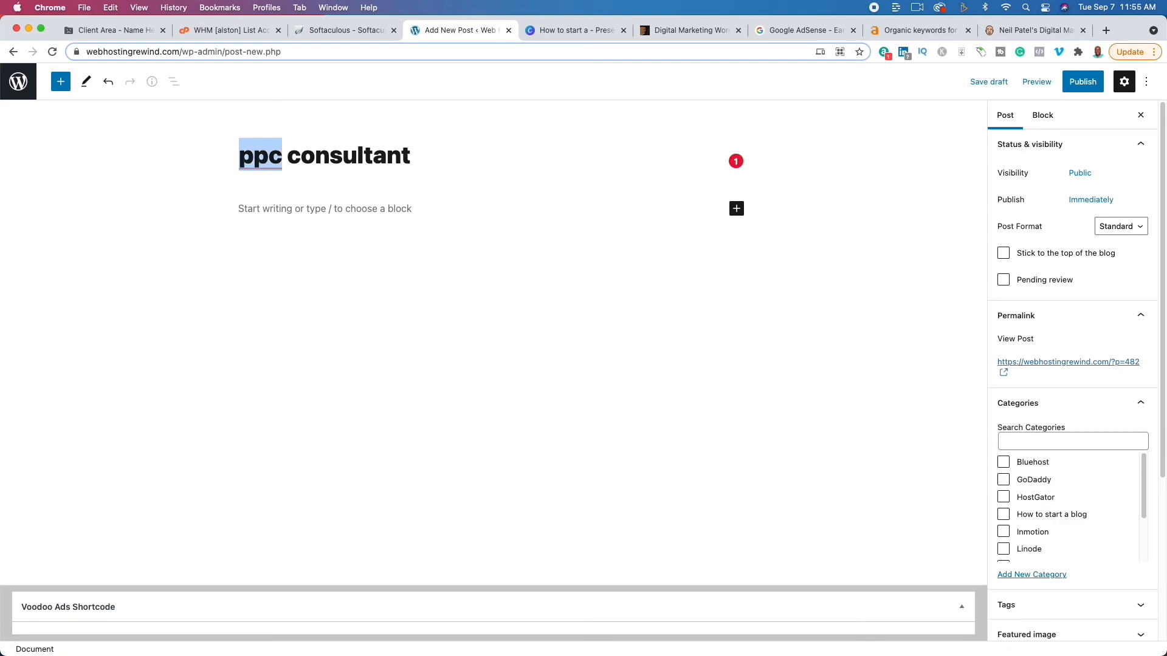
type("PPC")
key("Right")
key("Right")
key("Right")
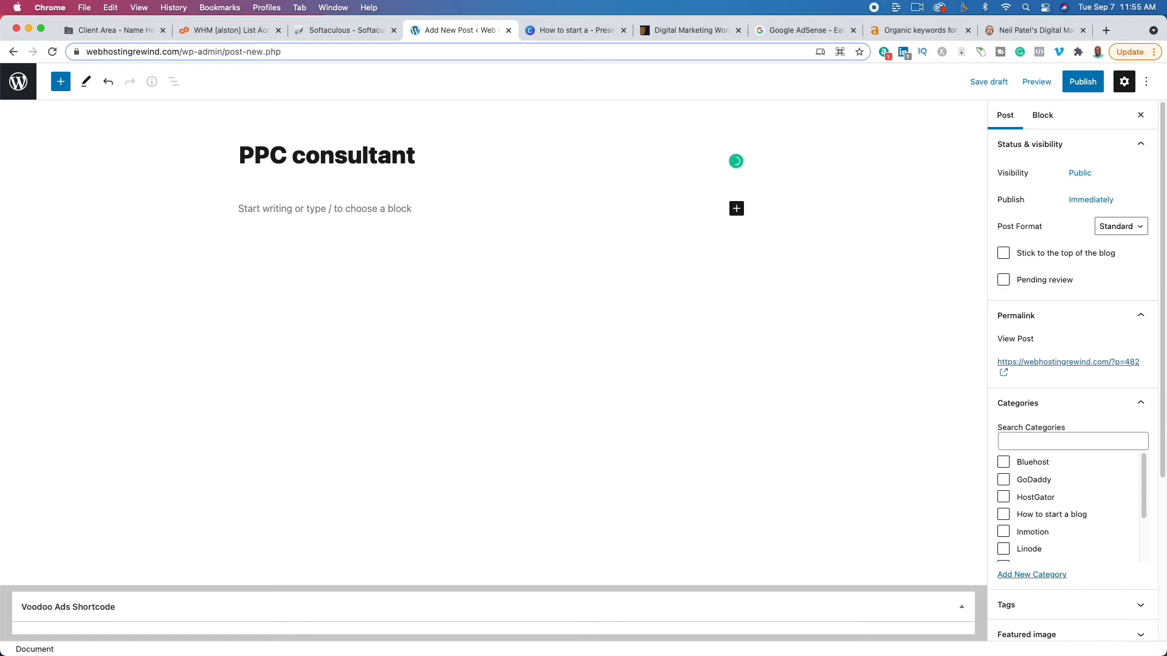
key("shift+Left")
type("C")
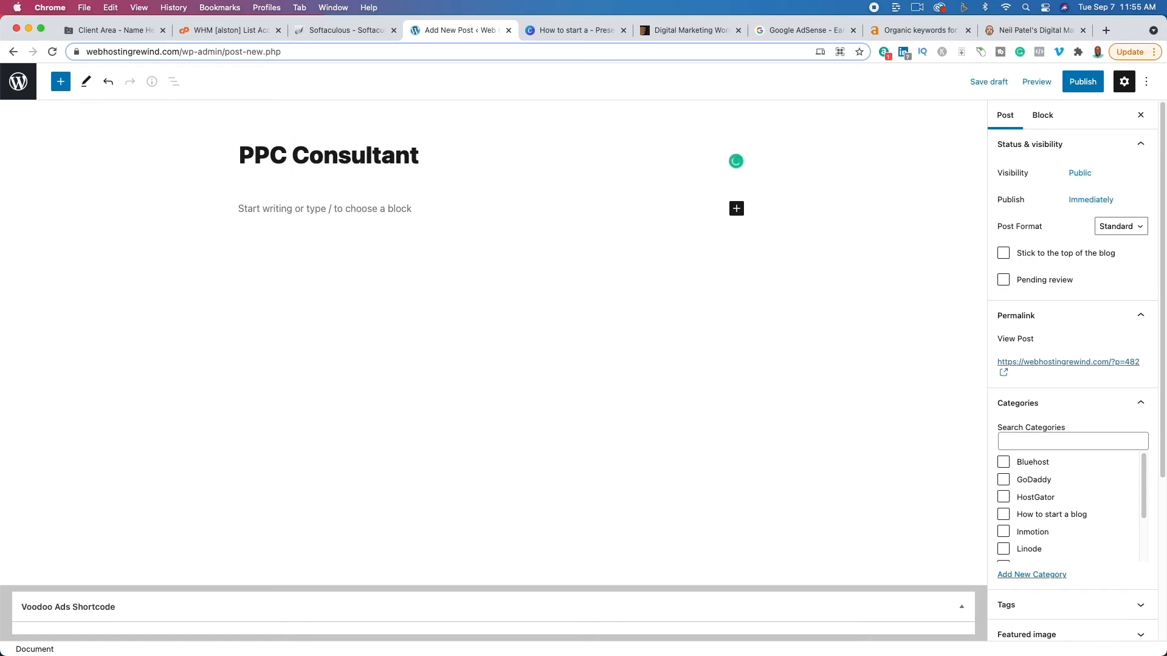
Extend the post title with ": Everything You Need To Know".
left_click(423, 165)
type(": Everything You N")
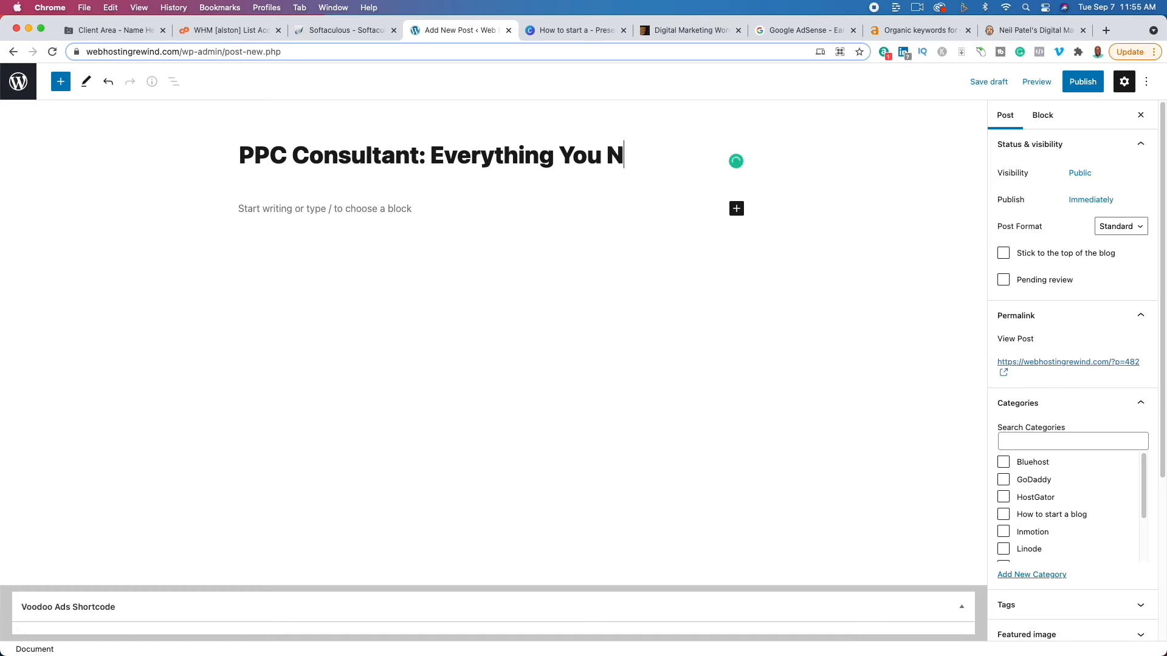
type("eed TO Know")
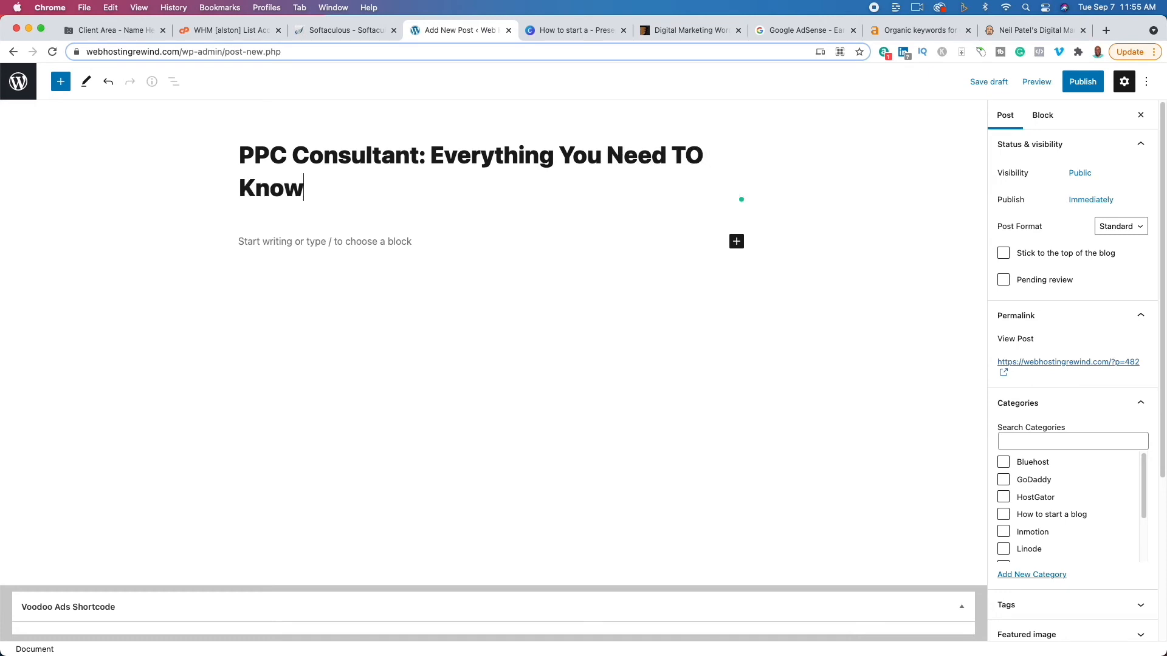
left_click_drag(684, 157, 697, 160)
type("o")
Copy "PPC Consultant" from the post title and search Google for it in a new browser tab.
left_click(246, 153)
left_click_drag(246, 153, 560, 172)
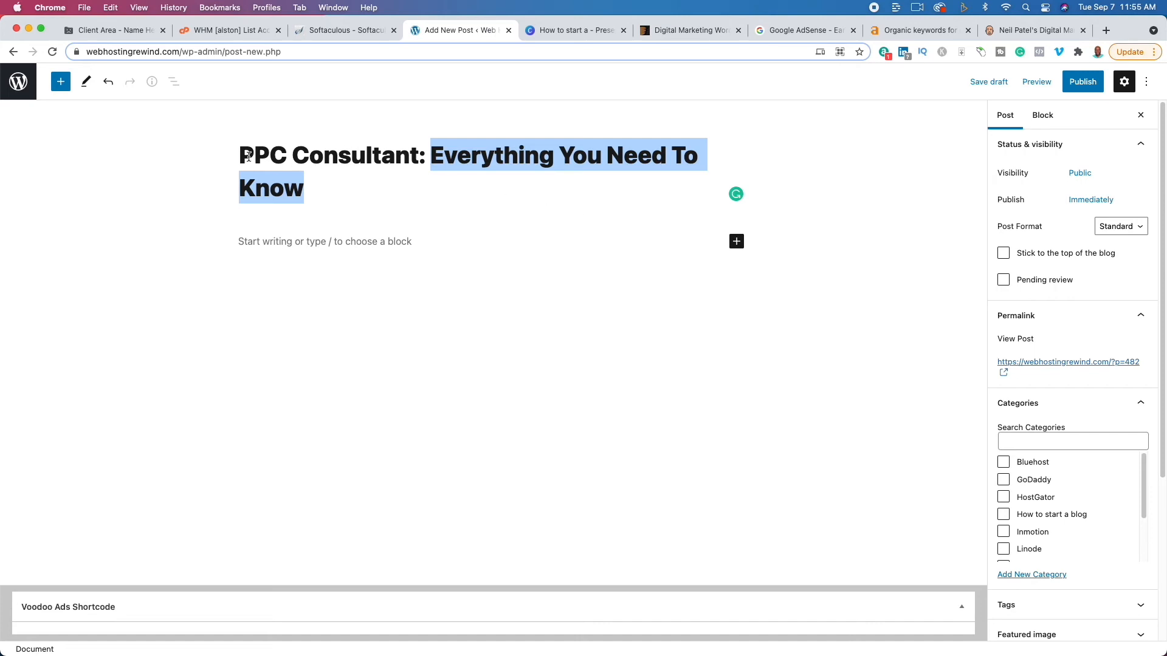
left_click_drag(240, 156, 415, 161)
key("super+c")
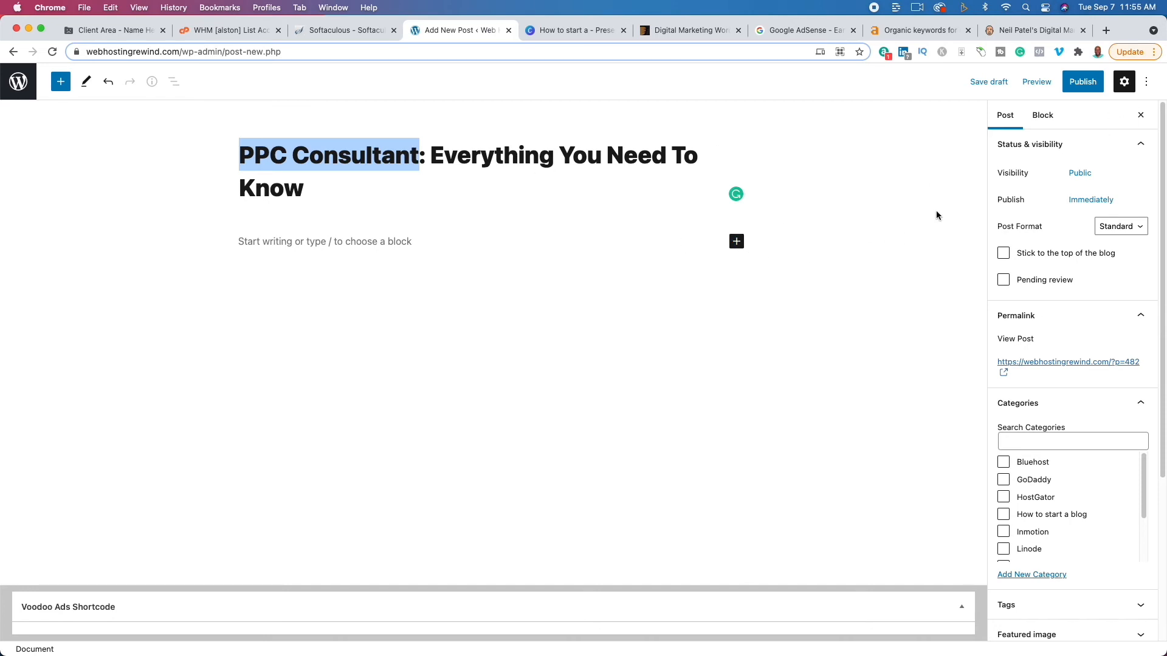
left_click(1106, 30)
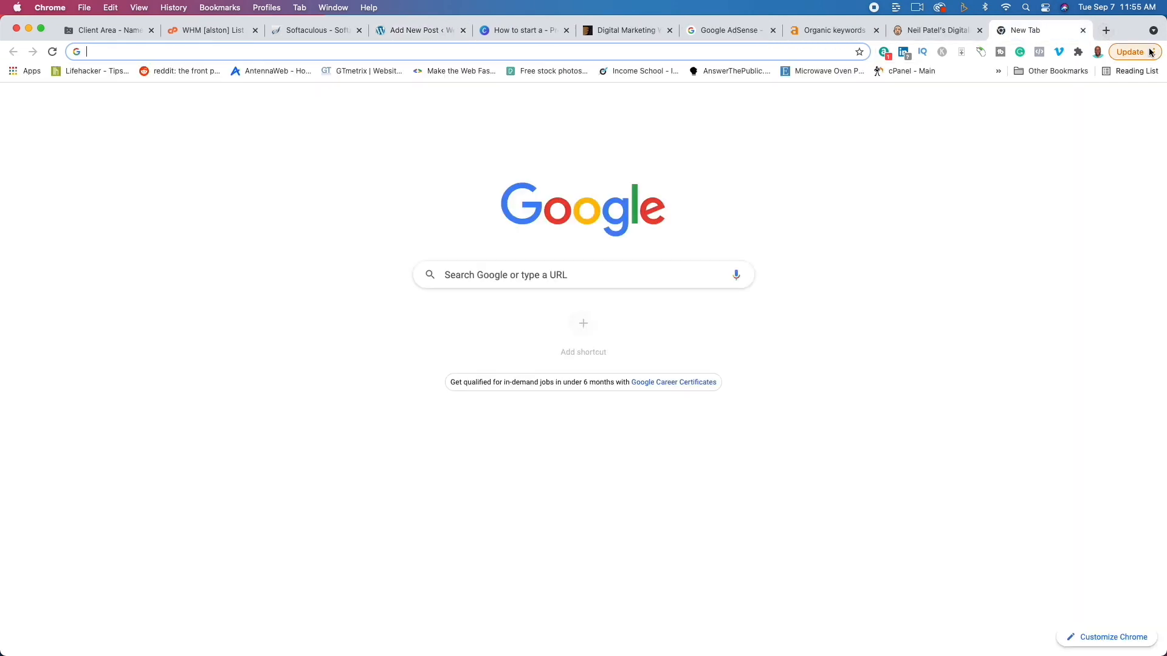
key("super+v")
key("Return")
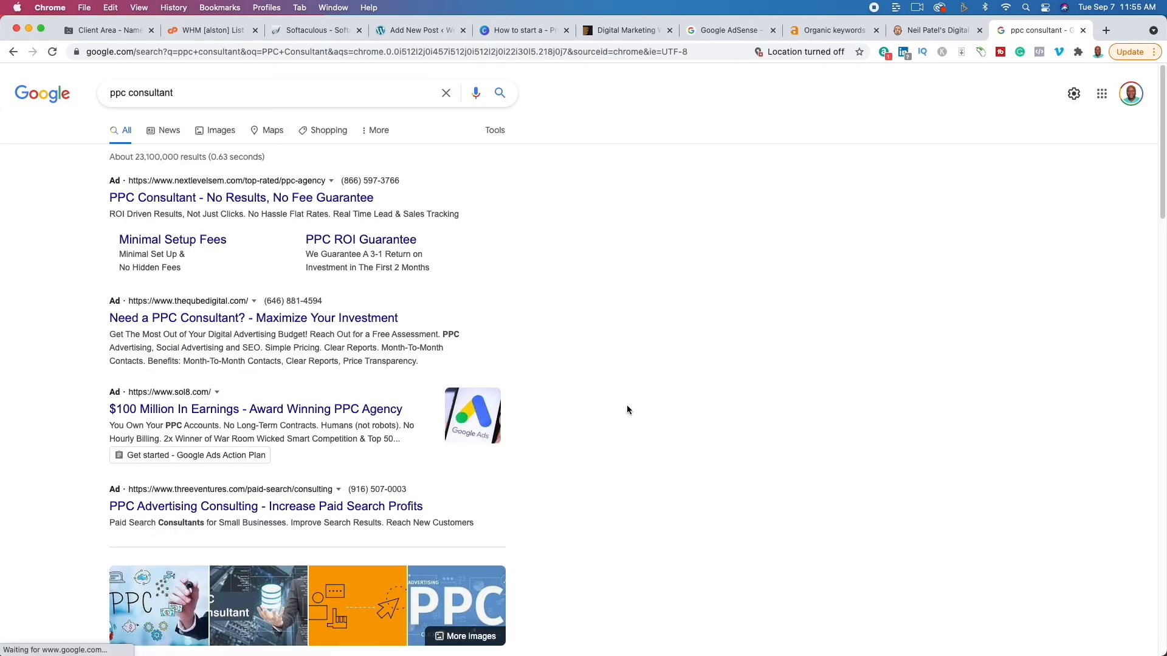
Find the neilpatel.com PPC consulting article in the search results and open it in its own tab.
scroll(627, 409, "down", 5)
scroll(627, 409, "down", 7)
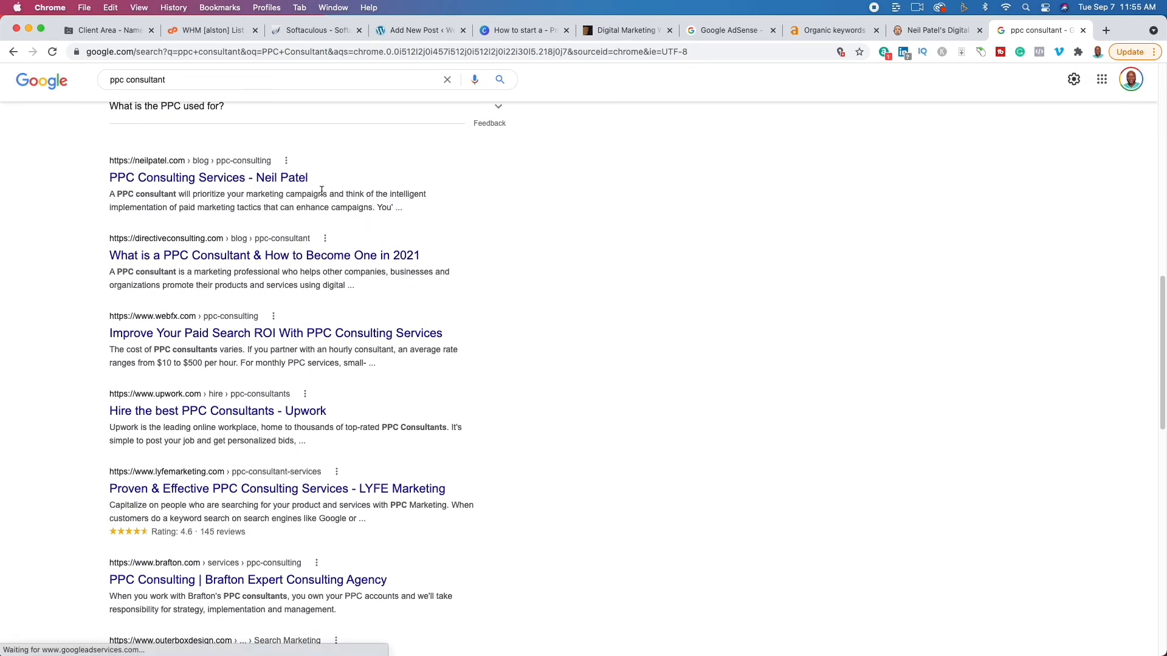
right_click(207, 178)
left_click(228, 186)
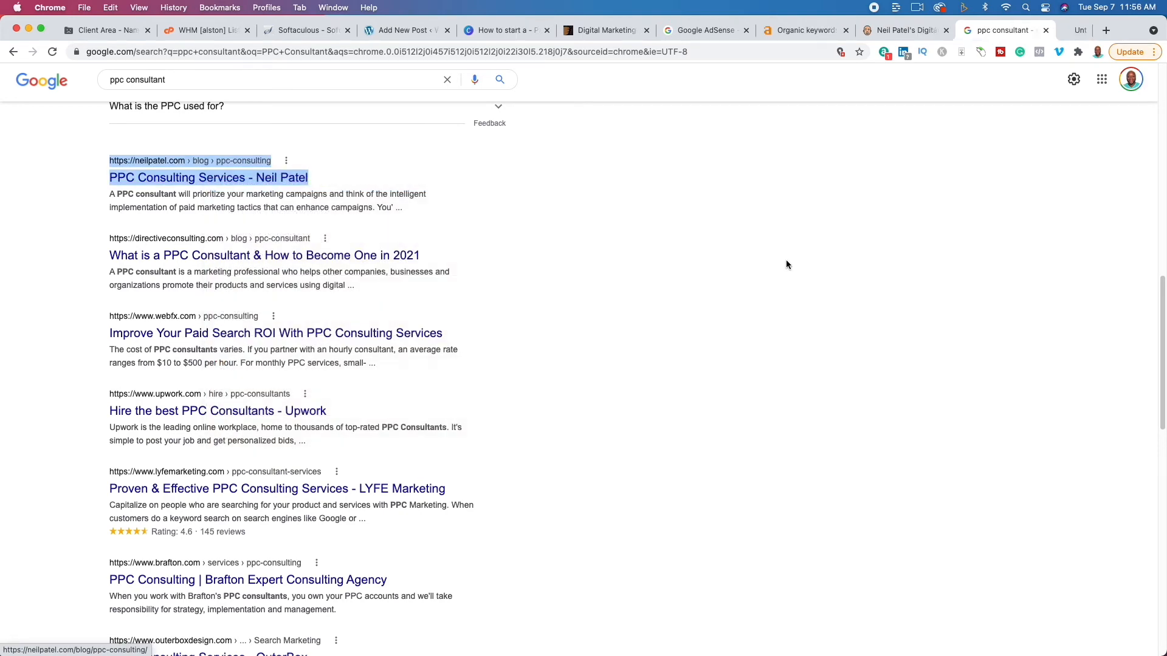
left_click(1042, 35)
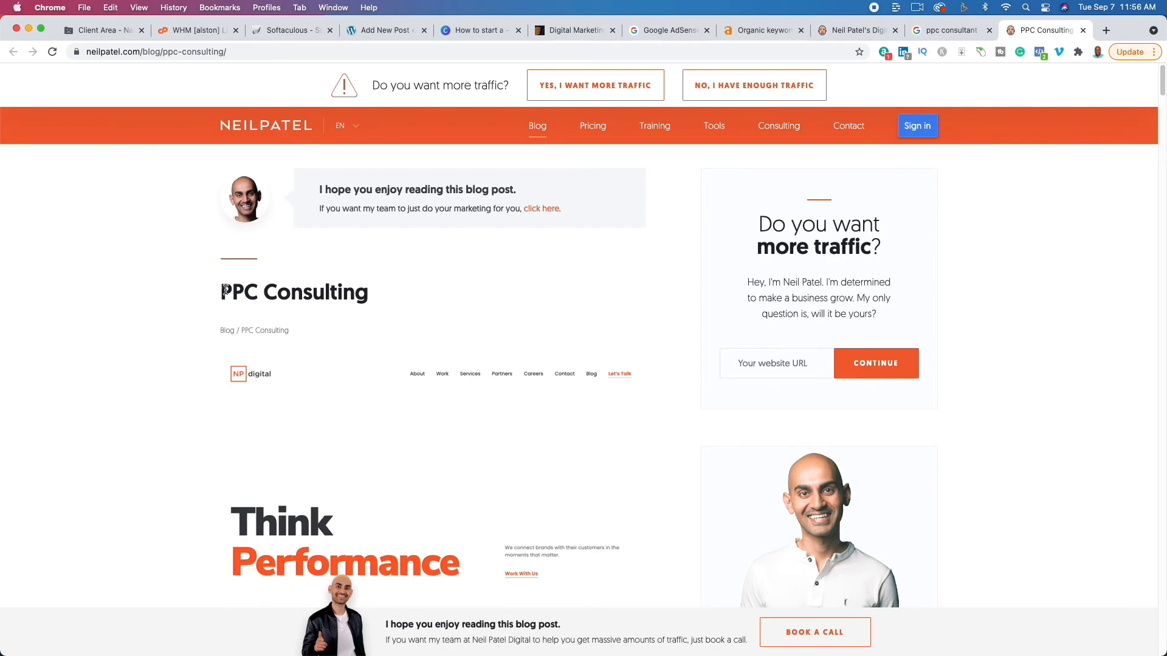
Select the whole PPC Consulting article from its title to the end and count its words with Word Counter Plus.
left_click_drag(227, 288, 575, 417)
scroll(549, 422, "down", 10)
scroll(551, 428, "down", 20)
scroll(552, 428, "up", 5)
scroll(552, 427, "up", 5)
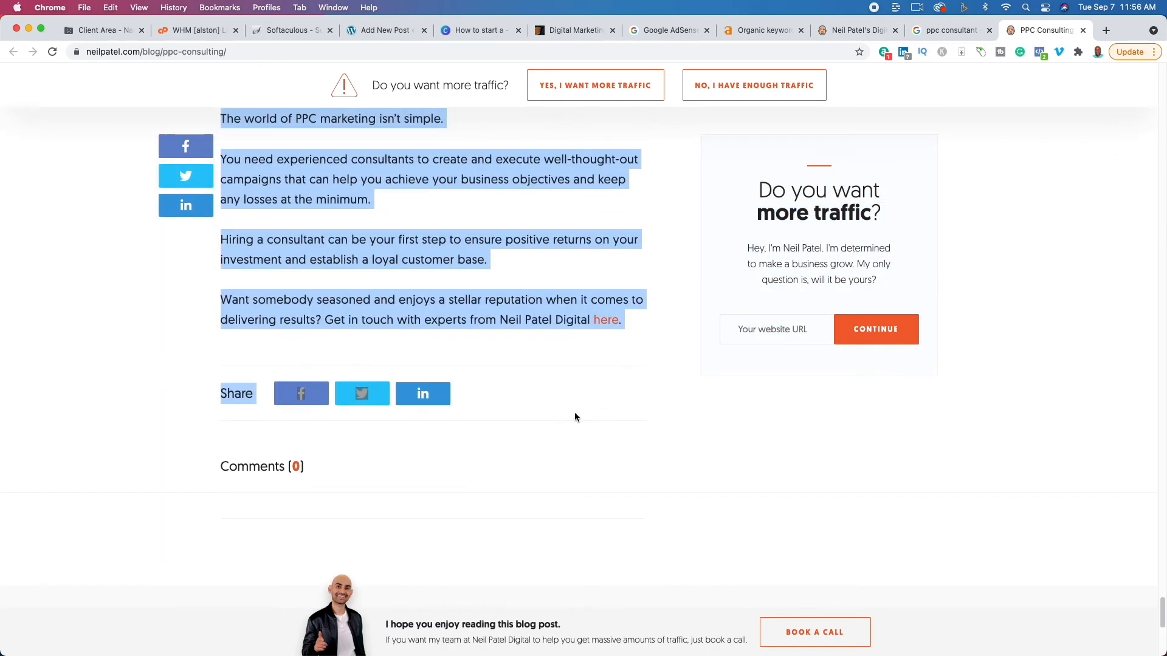
right_click(567, 173)
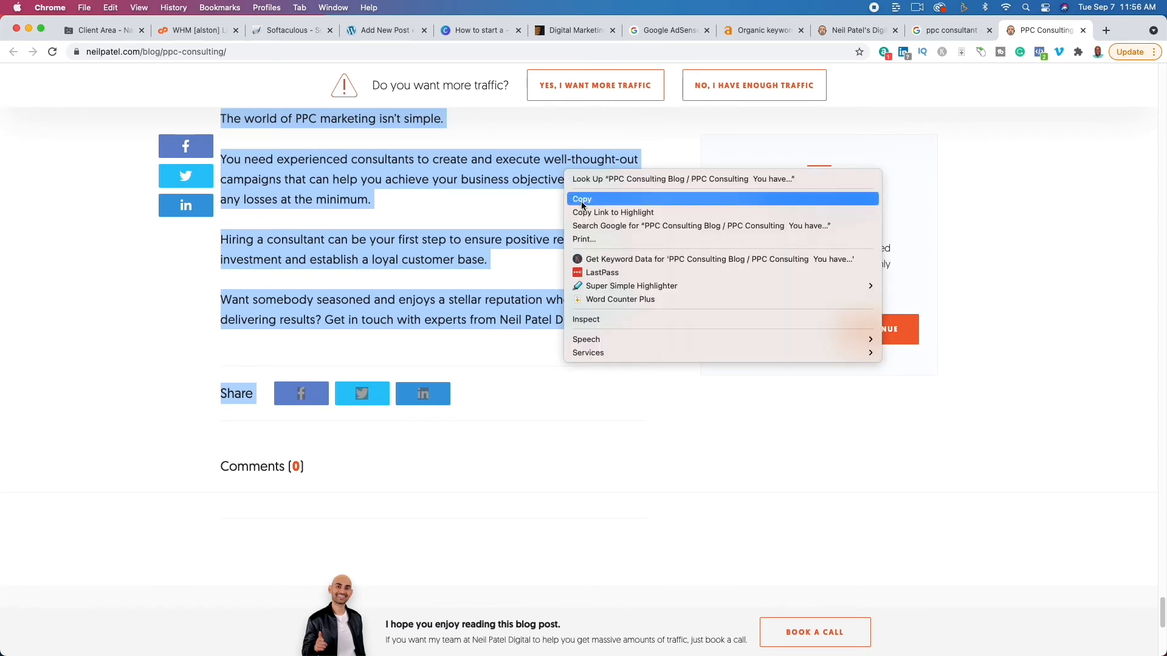
left_click(650, 301)
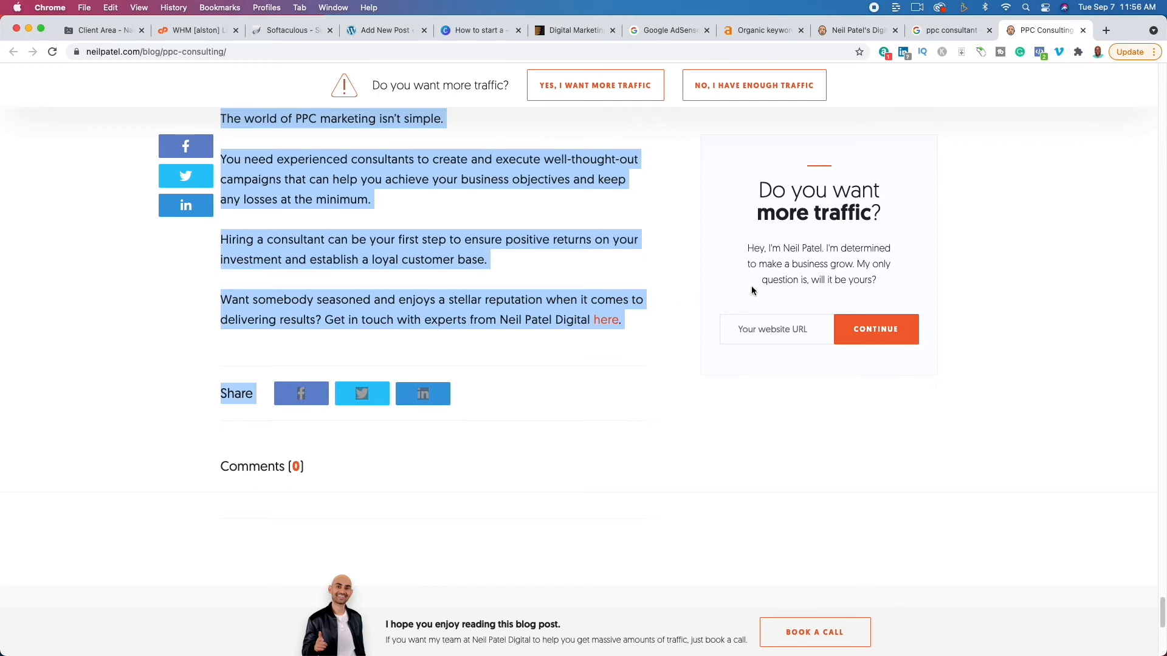
Clear the text selection and read through the introduction of the PPC Consulting article.
scroll(671, 329, "up", 15)
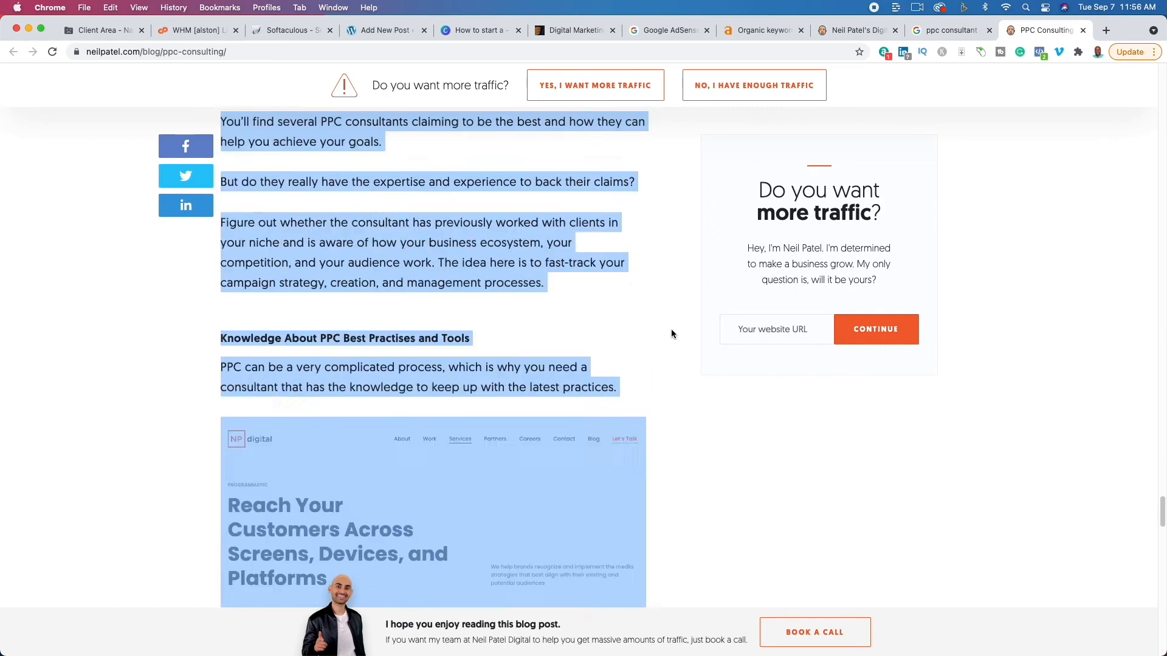
scroll(671, 333, "up", 10)
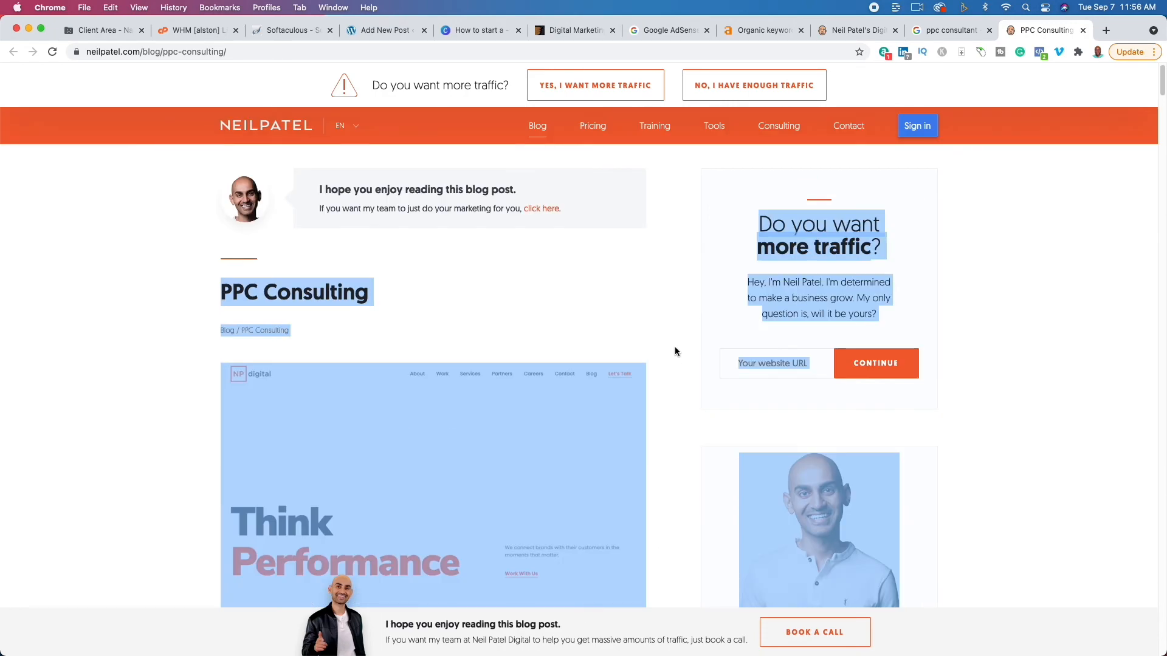
left_click(676, 351)
scroll(675, 352, "down", 7)
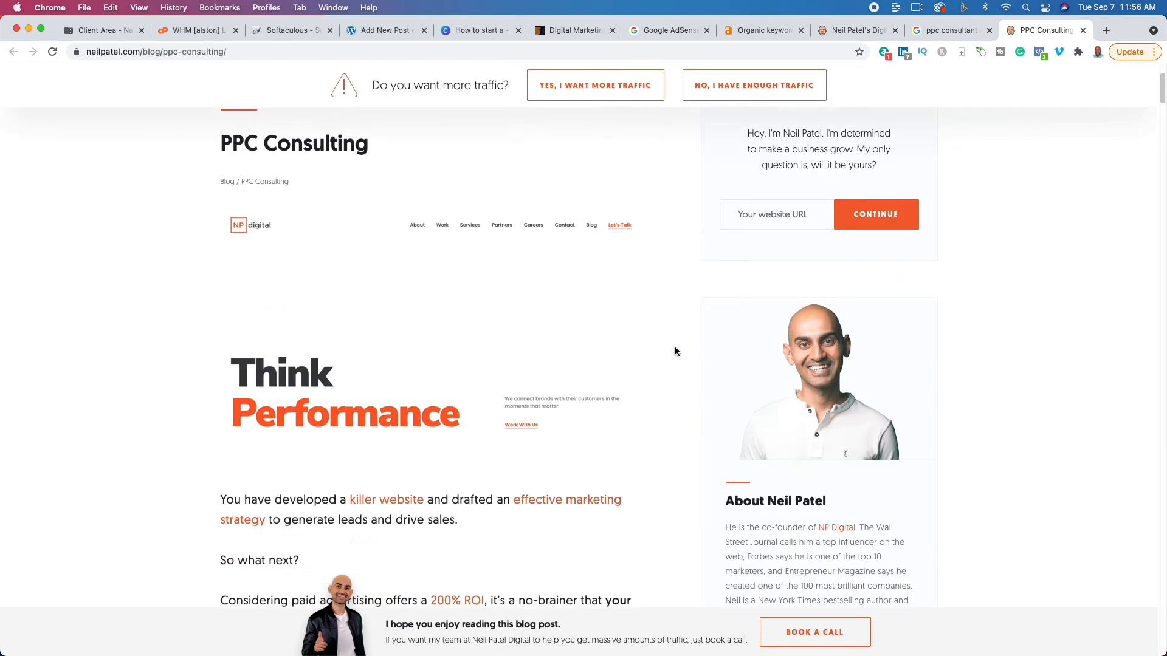
scroll(676, 351, "down", 2)
scroll(676, 351, "down", 1)
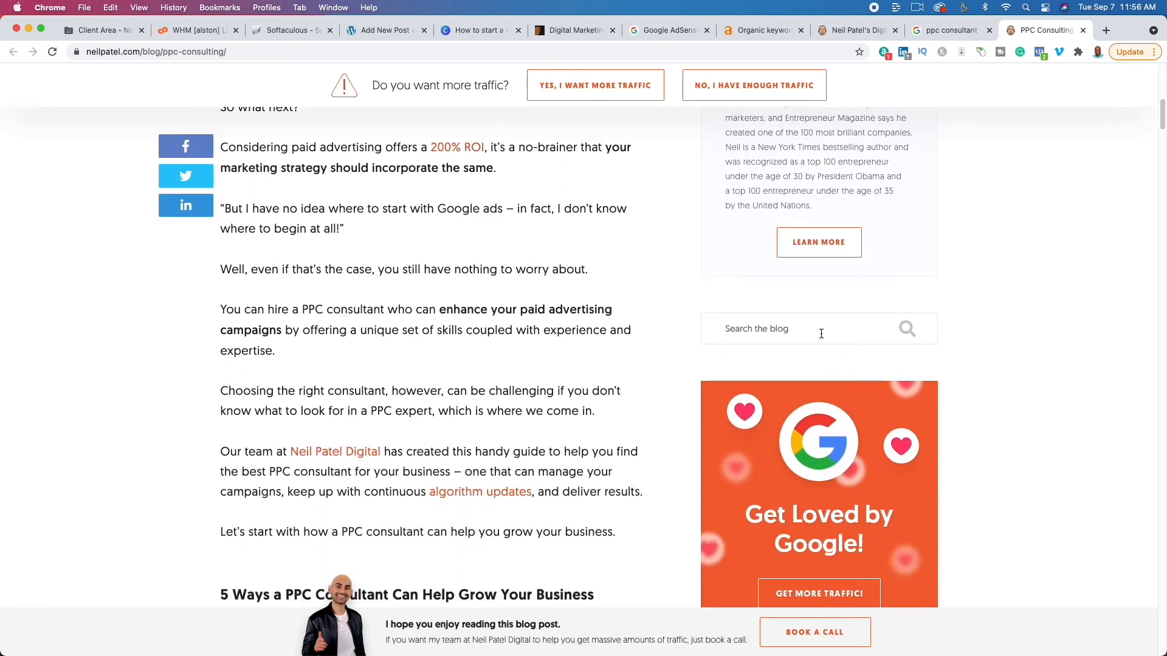
Return to the WordPress draft and outline its body with separate paragraphs "Who", "what", "when", "where", "why" and "how".
left_click(368, 31)
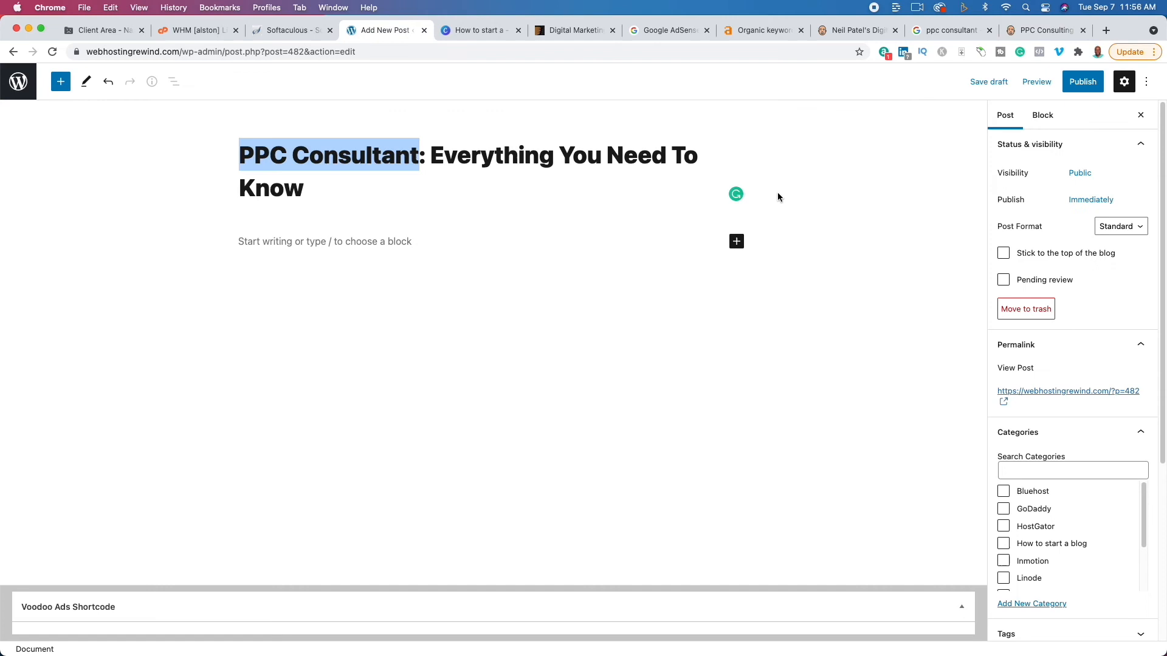
left_click(291, 248)
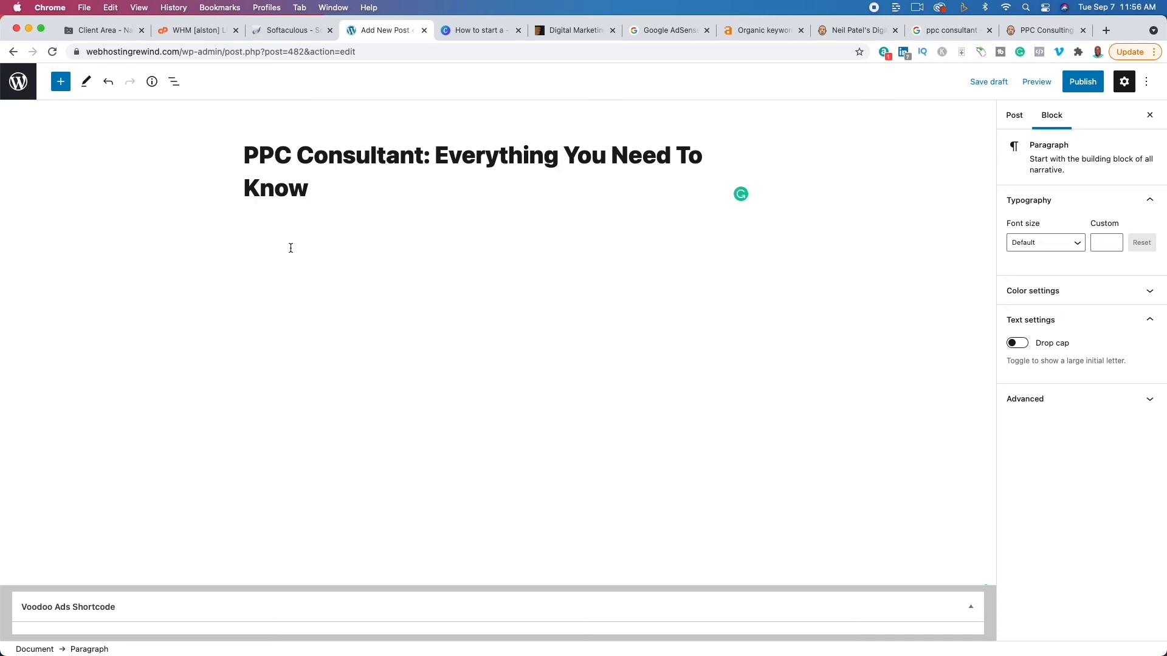
type("Who ")
type("what")
key("Return")
type("when")
key("Return")
type("where")
key("Return")
type("why")
key("Return")
type("how")
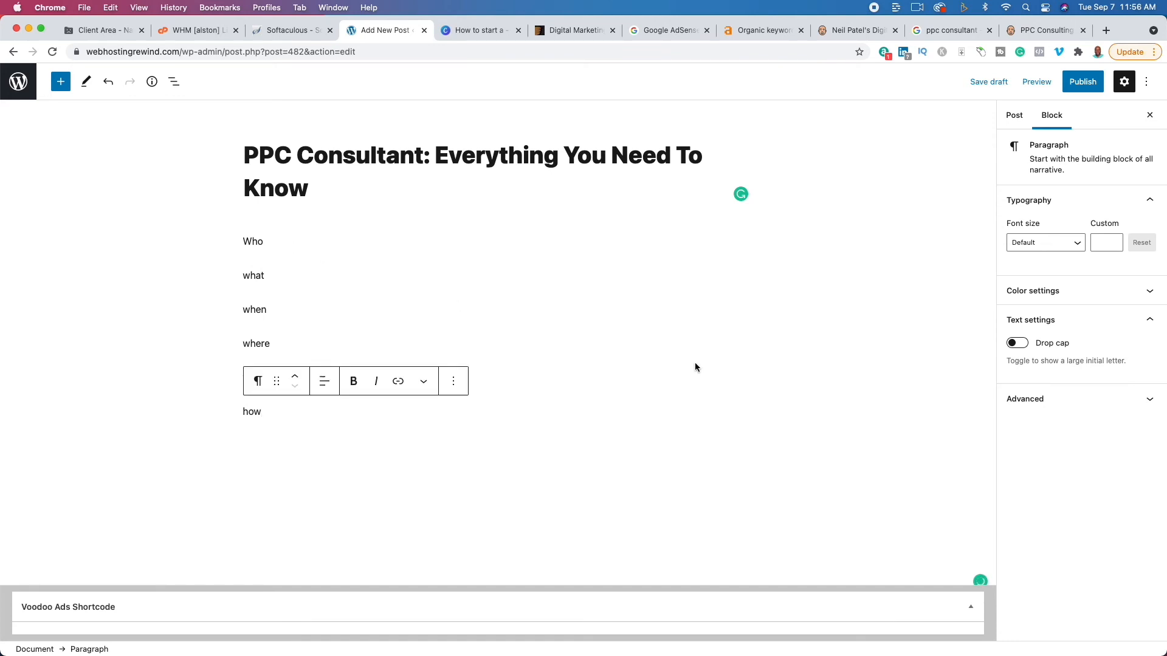
Extend the "where" outline paragraph to read "where to find a PPC consultant".
left_click(288, 343)
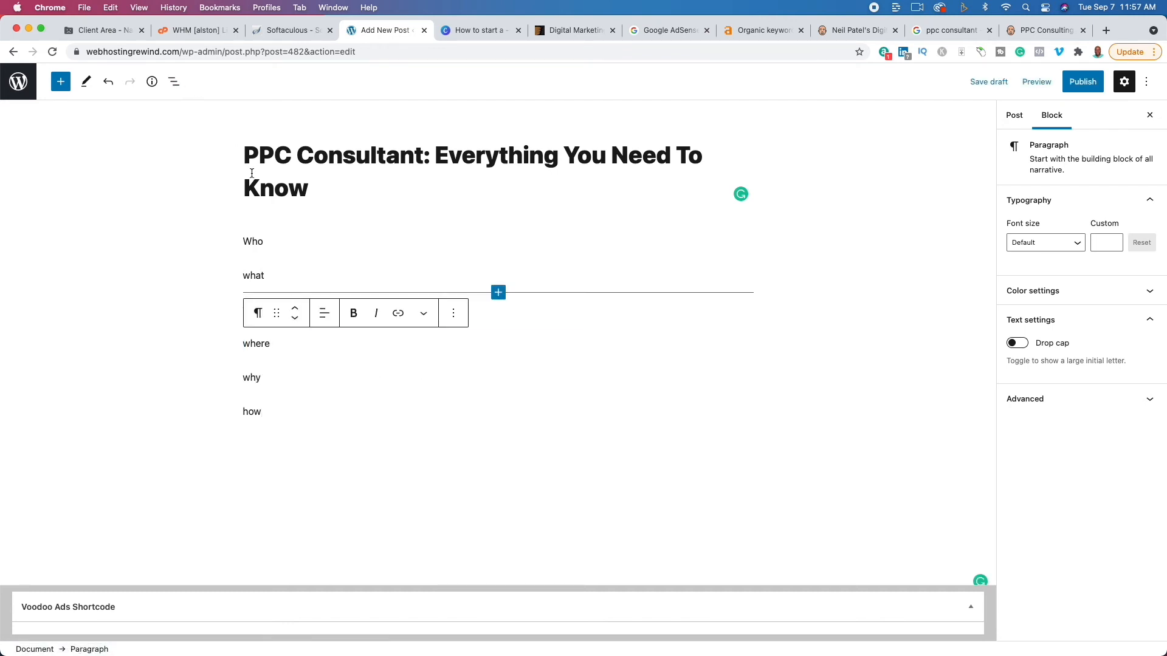
type("t")
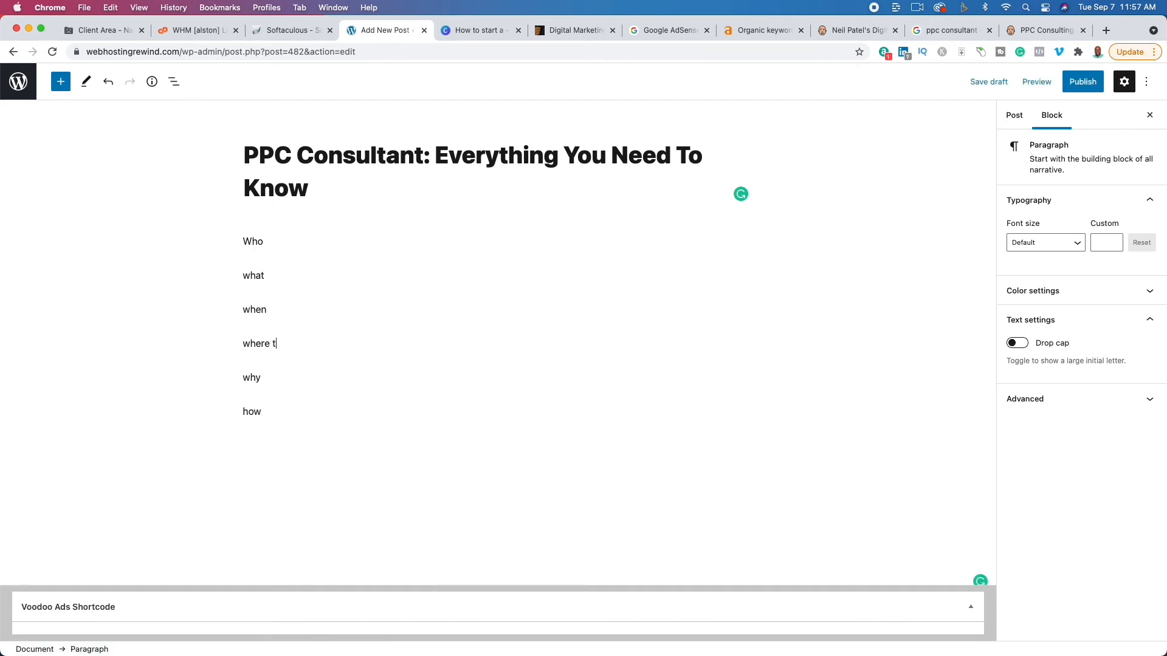
type("o find a PPC consultant")
Extend the "what" outline paragraph to read "what to look for in a good PPC consultant".
left_click(318, 272)
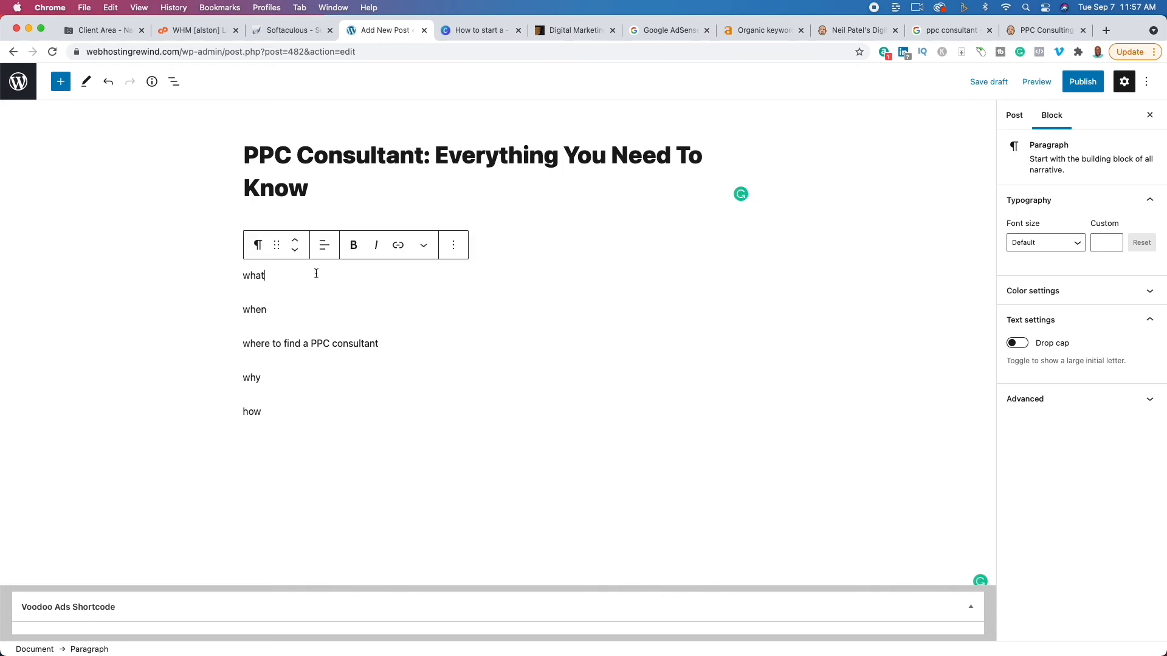
type("to look ")
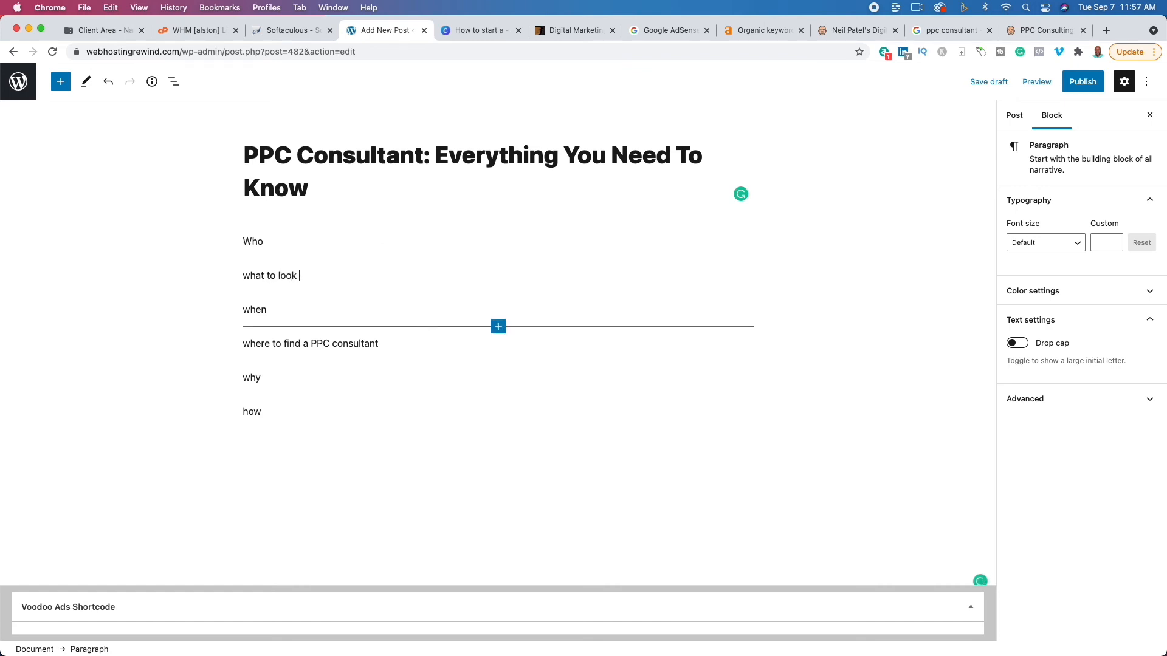
type("for in a good PPC consultant")
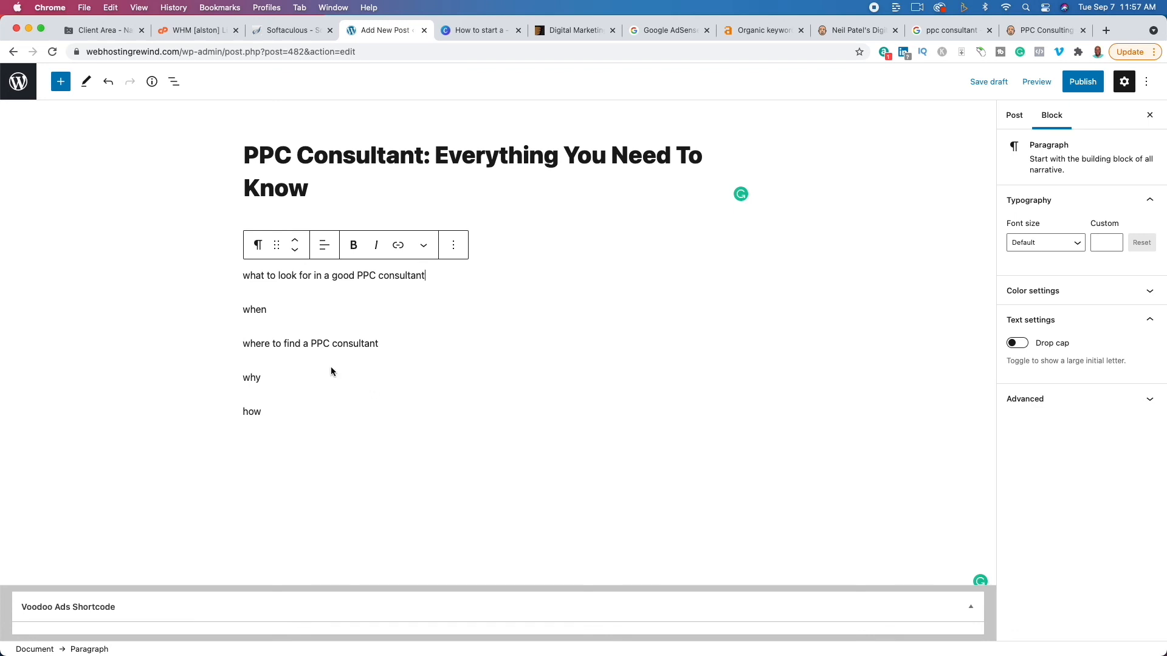
Delete all the text of the "where to find a PPC consultant" paragraph, leaving its block empty.
mouse_move(330, 371)
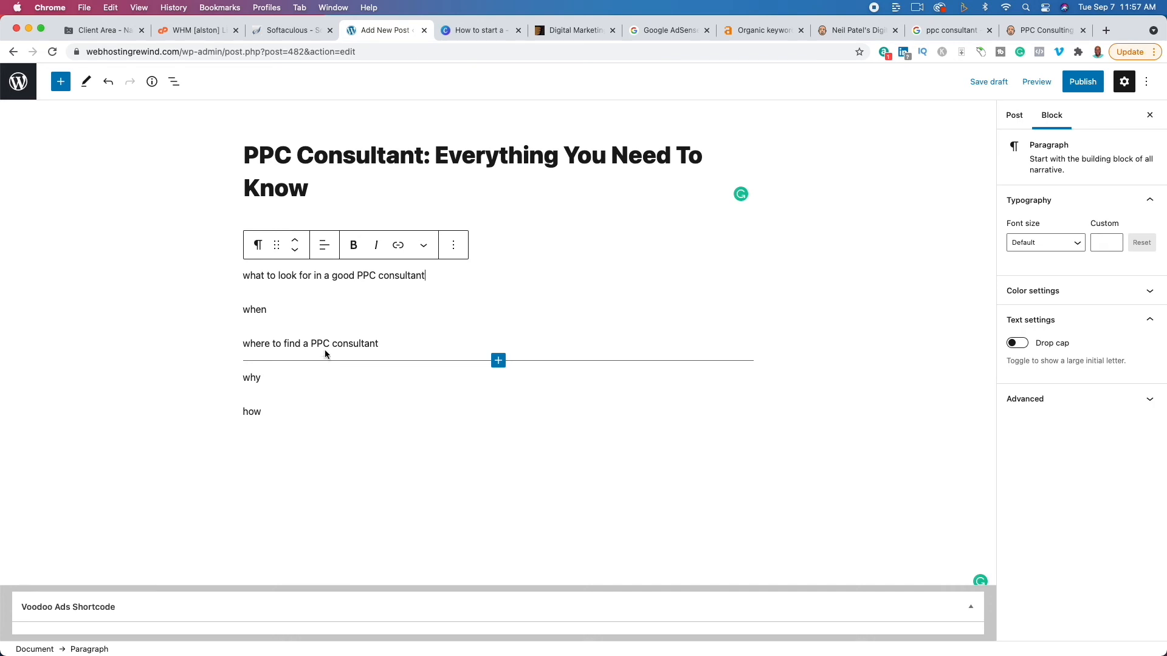
triple_click(328, 348)
key("BackSpace")
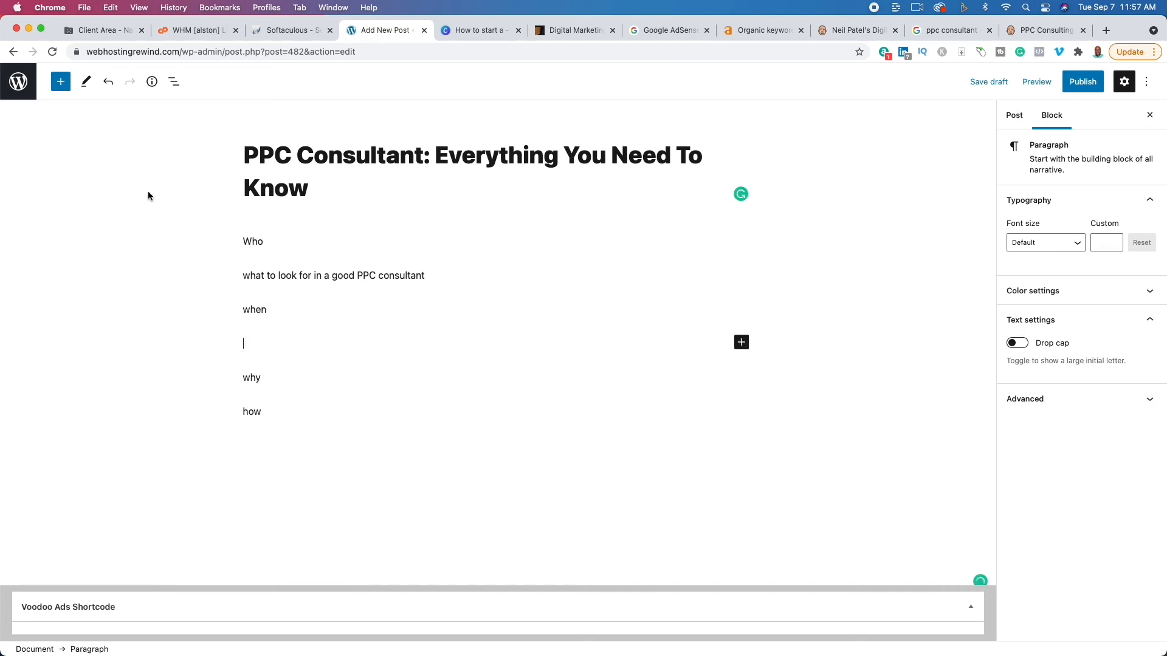
Convert the "what to look for in a good PPC consultant" paragraph into an H2 heading.
left_click(336, 278)
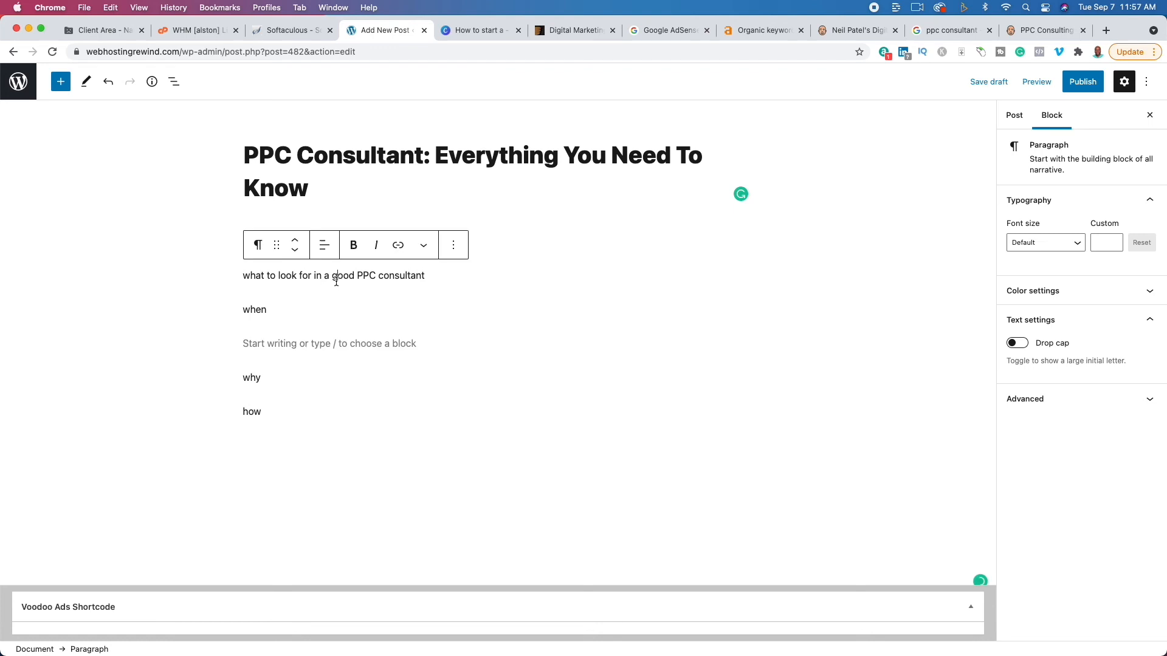
left_click(258, 245)
left_click(298, 307)
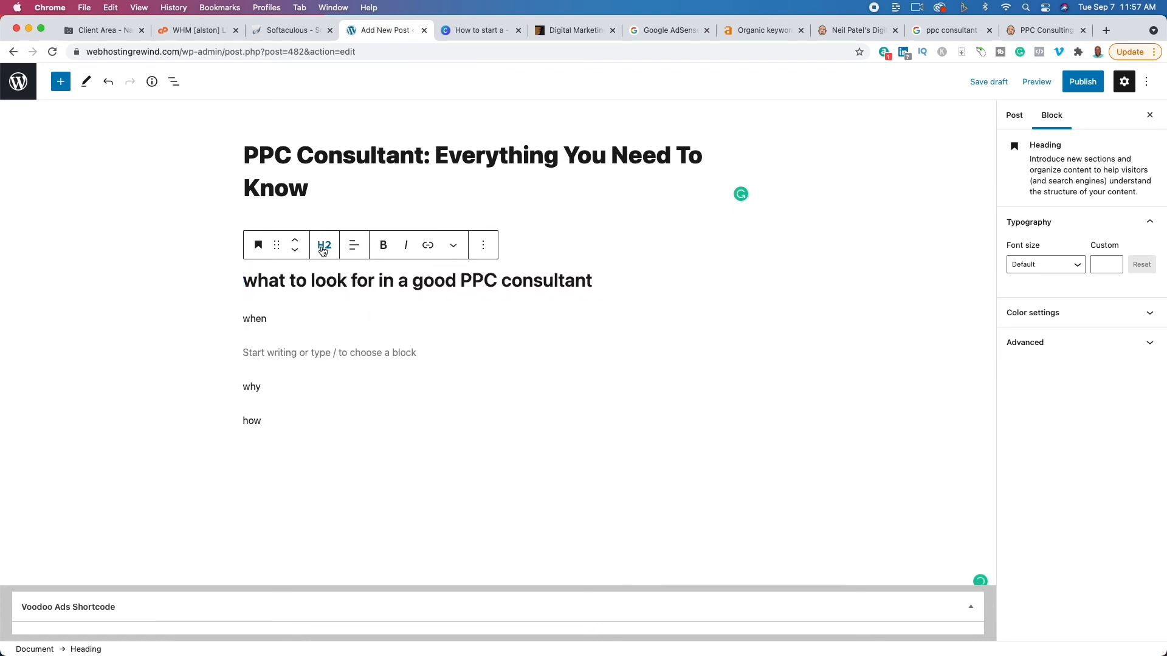
Add a paragraph beneath the "what to look for" heading reading "Here are the qualifications of a good PPC consultant".
left_click(649, 284)
key("Return")
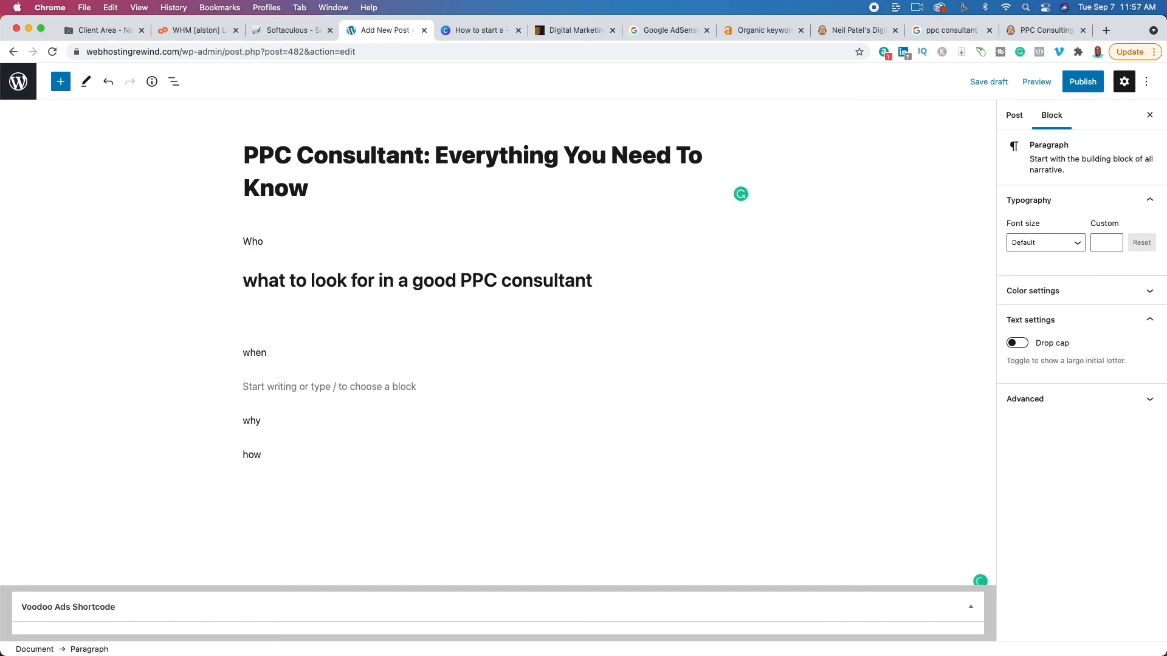
type("Here are the qualifications of a")
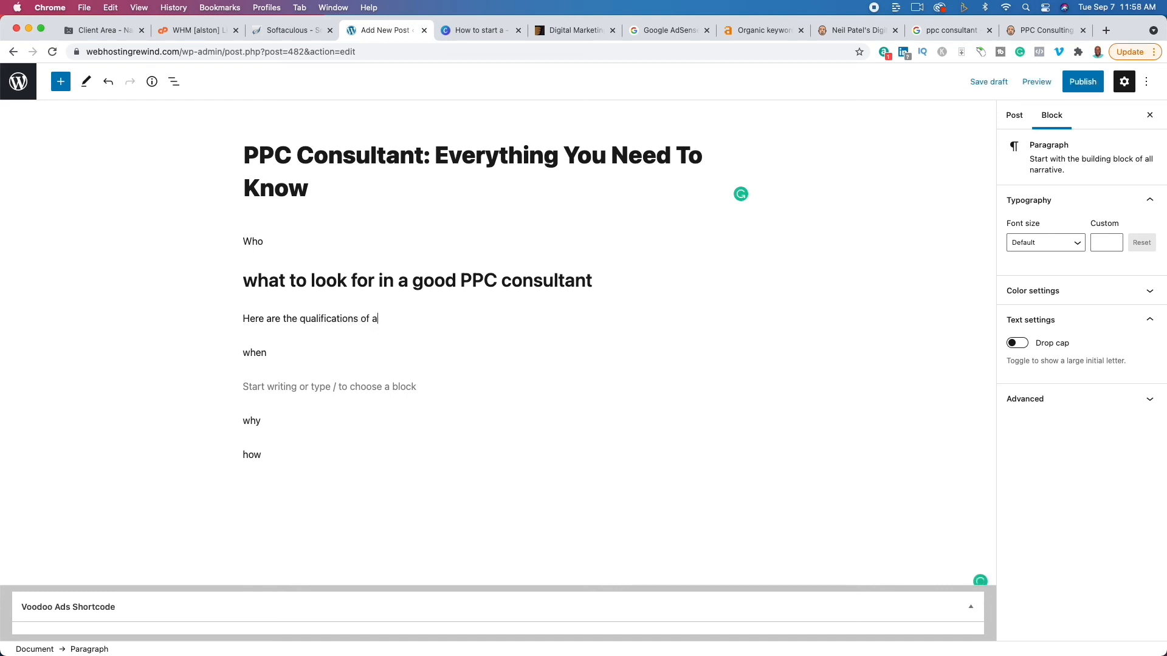
type(" fgood")
key("BackSpace")
key("BackSpace")
key("BackSpace")
key("BackSpace")
key("BackSpace")
type("good PPC consultant")
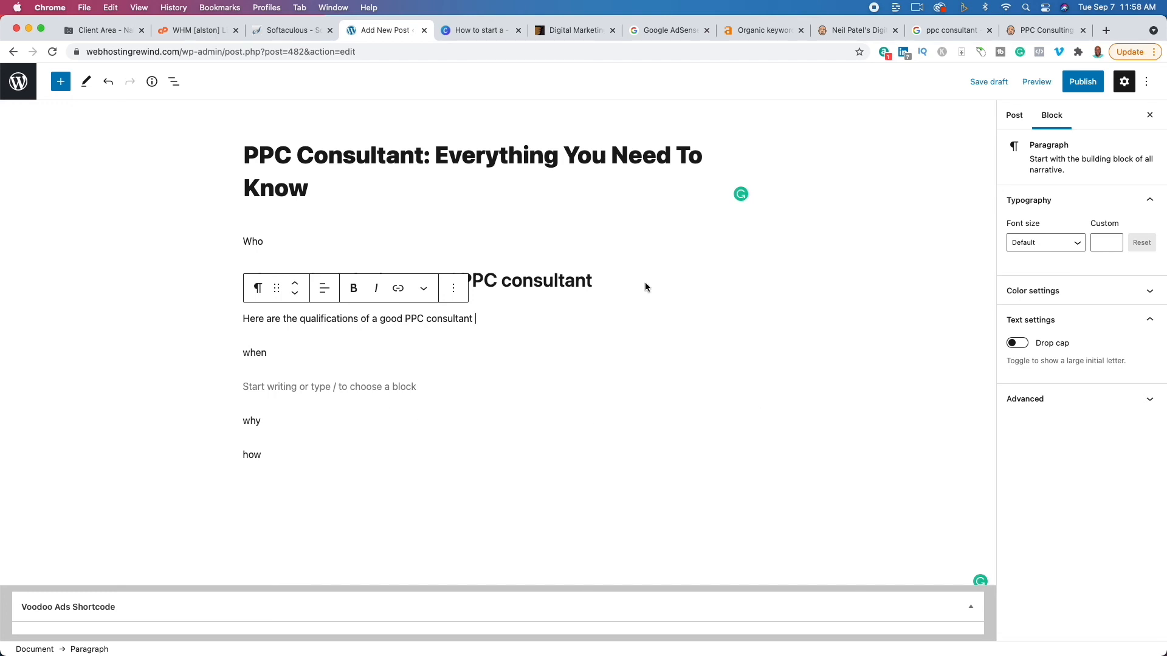
Switch to the Canva presentation and show page 4, which lists steps 9 to 12.
mouse_move(498, 258)
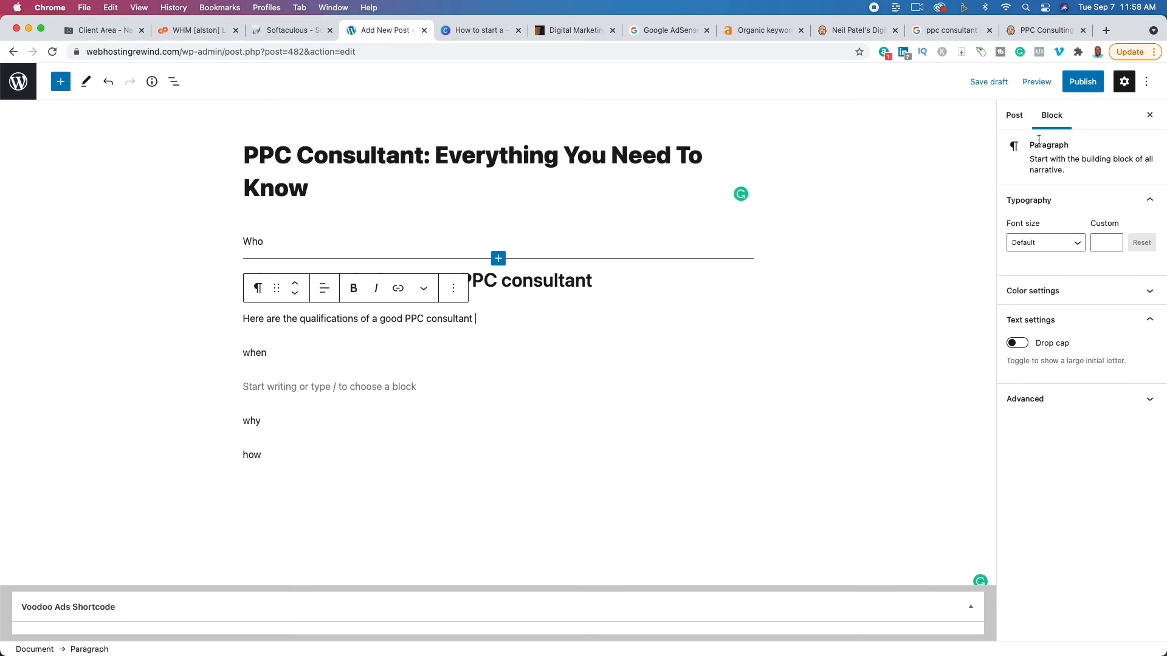
left_click(471, 30)
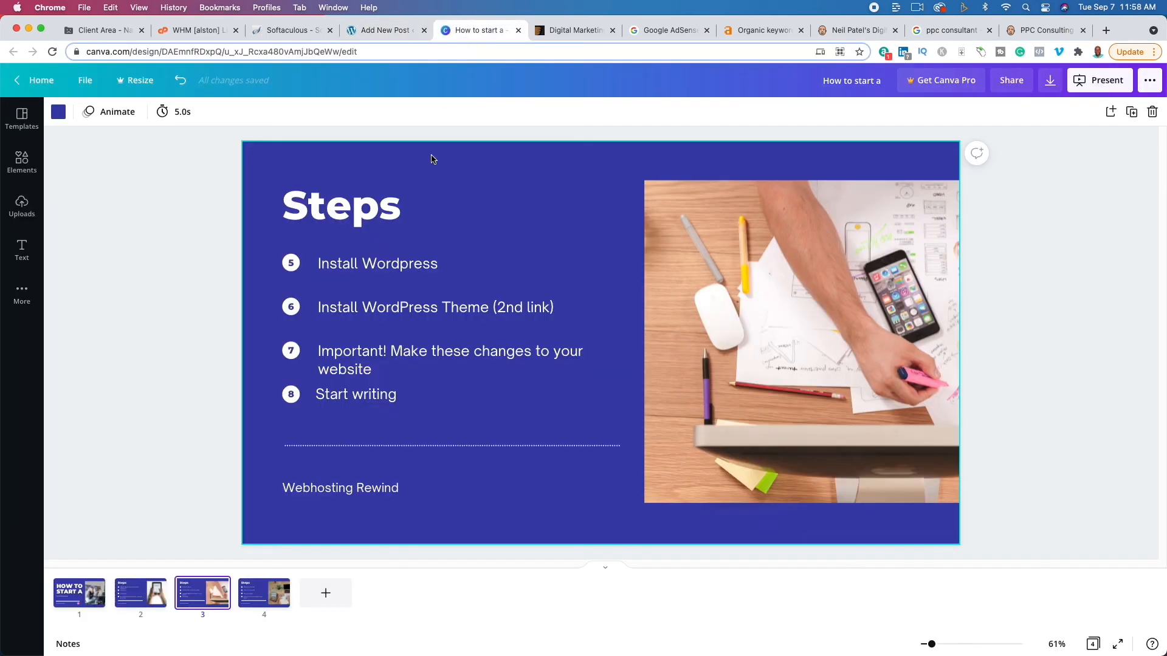
left_click(263, 590)
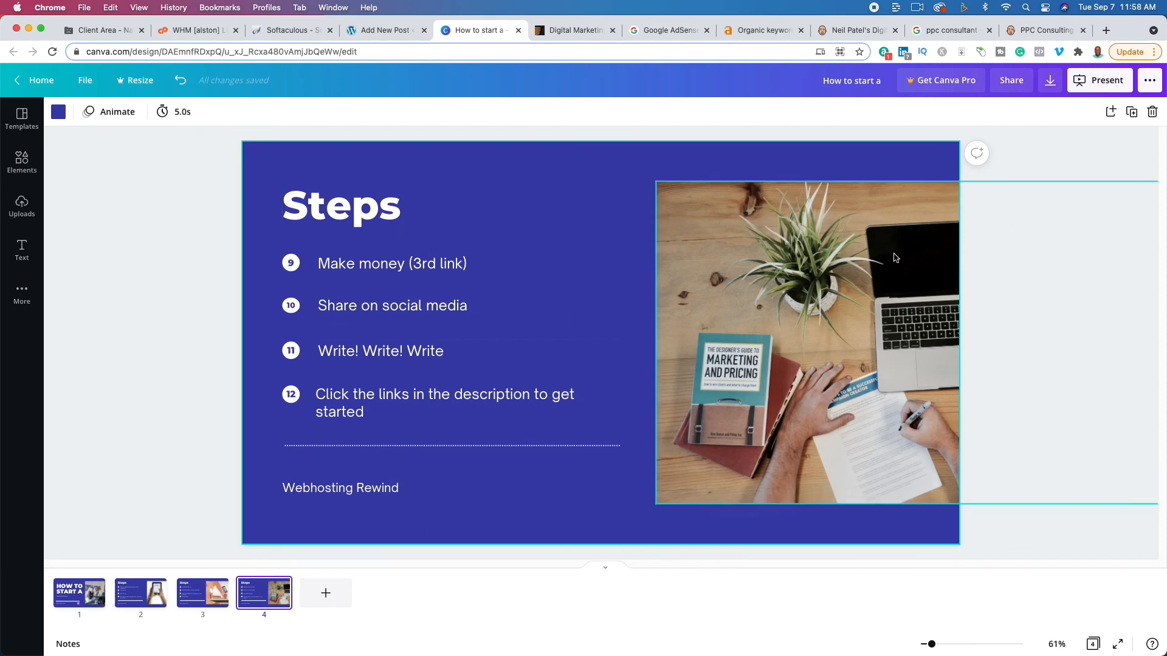
Switch to the neilpatel.com PPC Consulting article and skim its sections before returning to its beginning.
left_click(1027, 30)
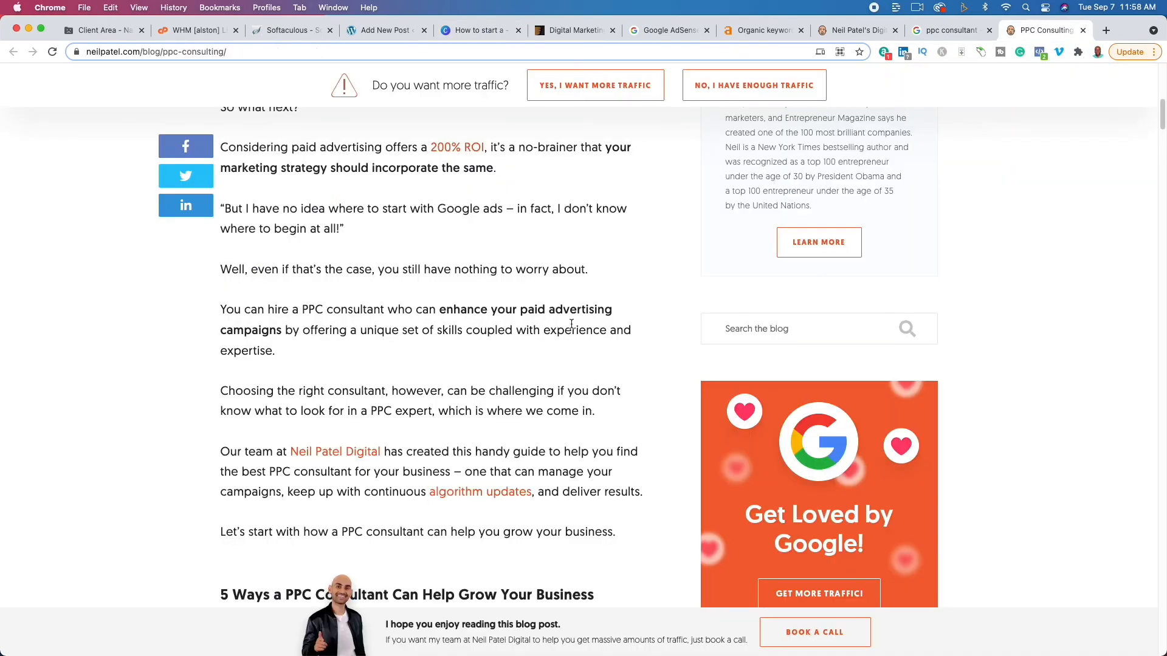
scroll(572, 324, "down", 20)
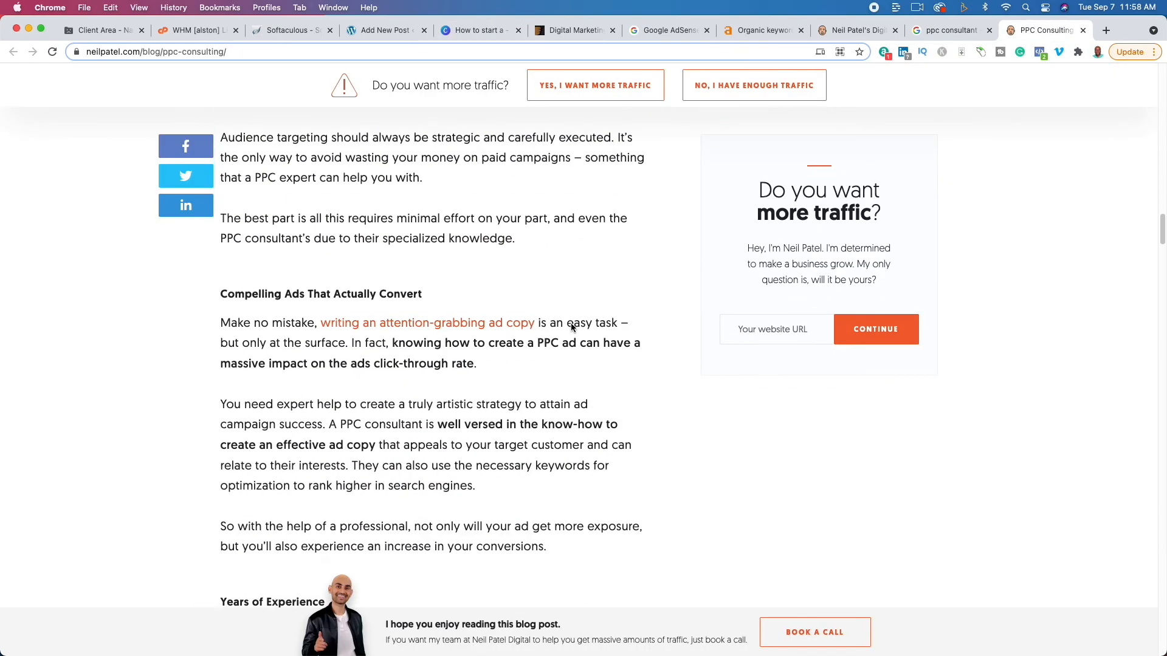
scroll(570, 323, "up", 20)
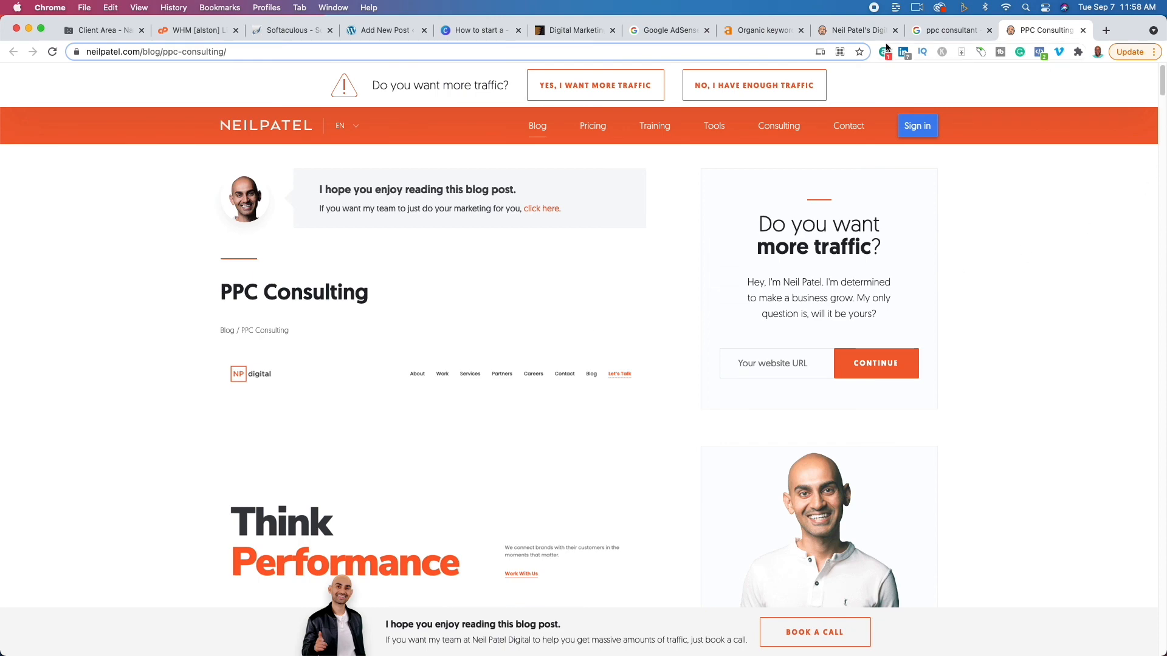
View the Google AdSense home page, and return to the PPC Consulting article to look over its introduction.
left_click(668, 30)
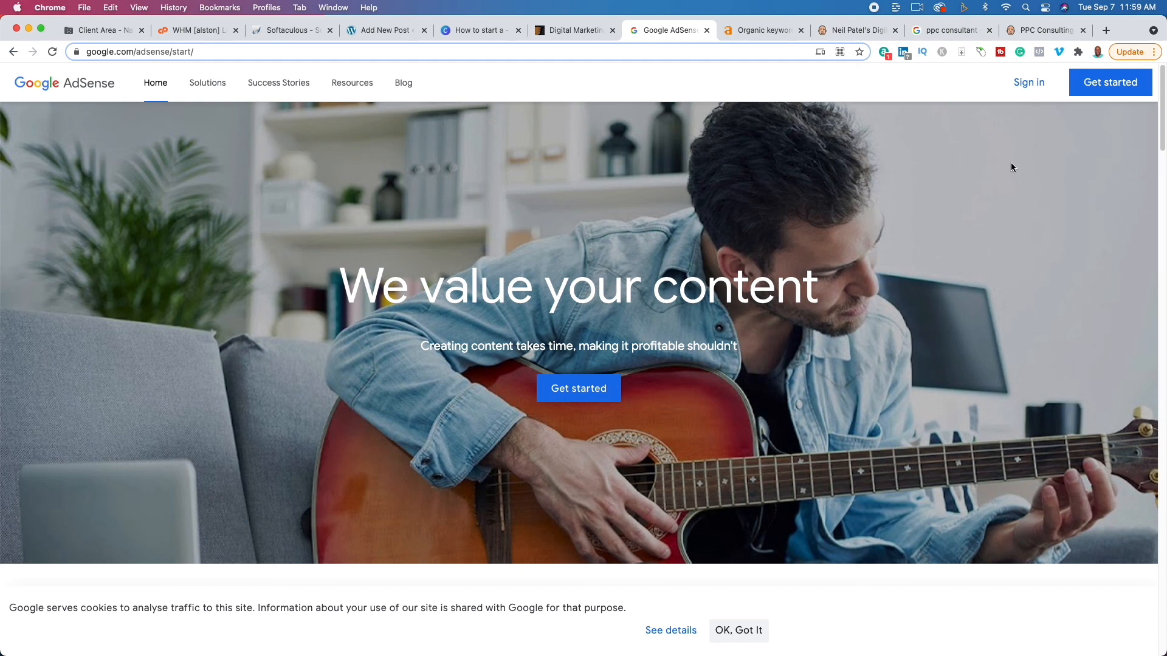
left_click(1038, 31)
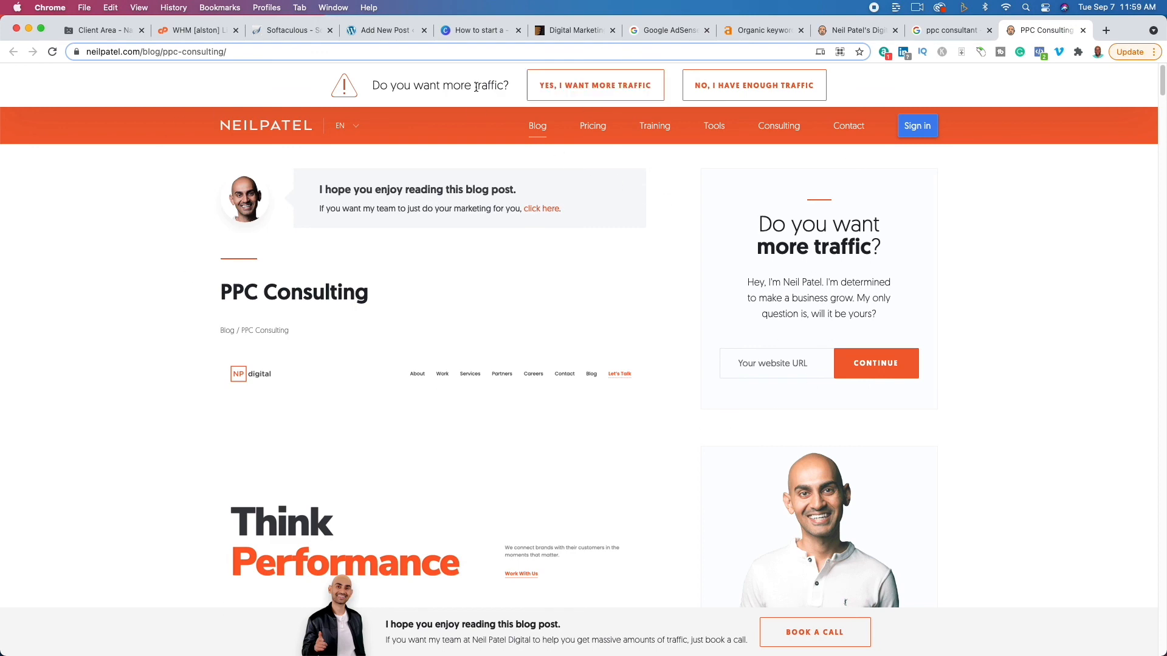
scroll(510, 436, "down", 5)
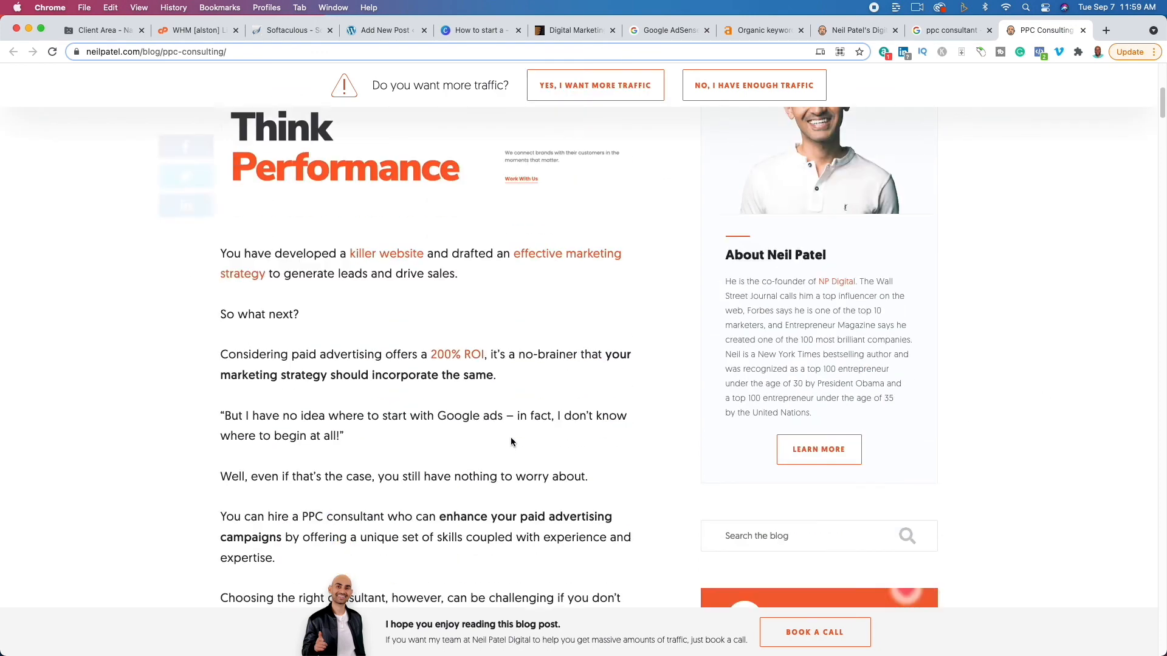
scroll(510, 436, "up", 5)
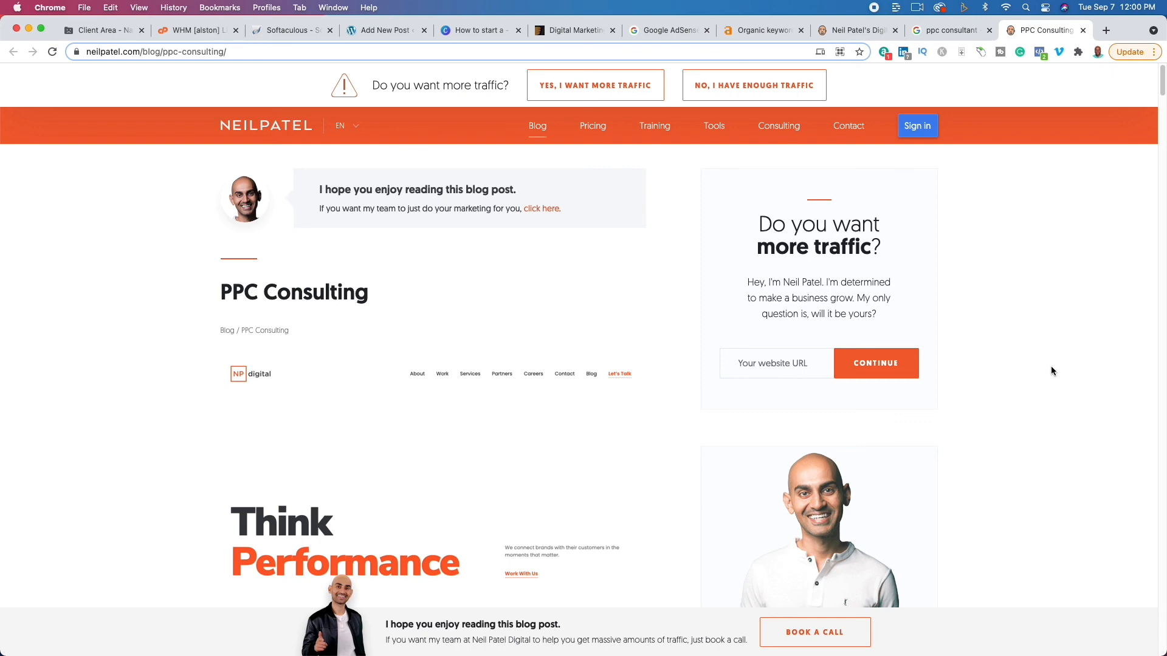
Go back to the Canva presentation to review the closing steps on page 4.
left_click(401, 30)
left_click(461, 32)
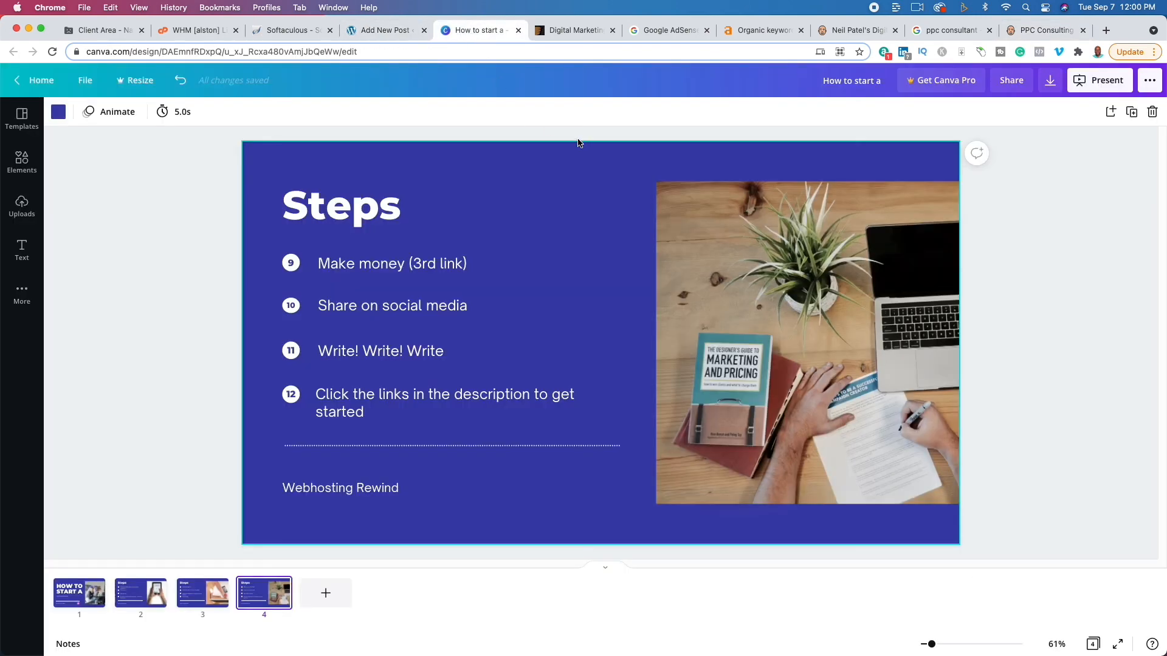